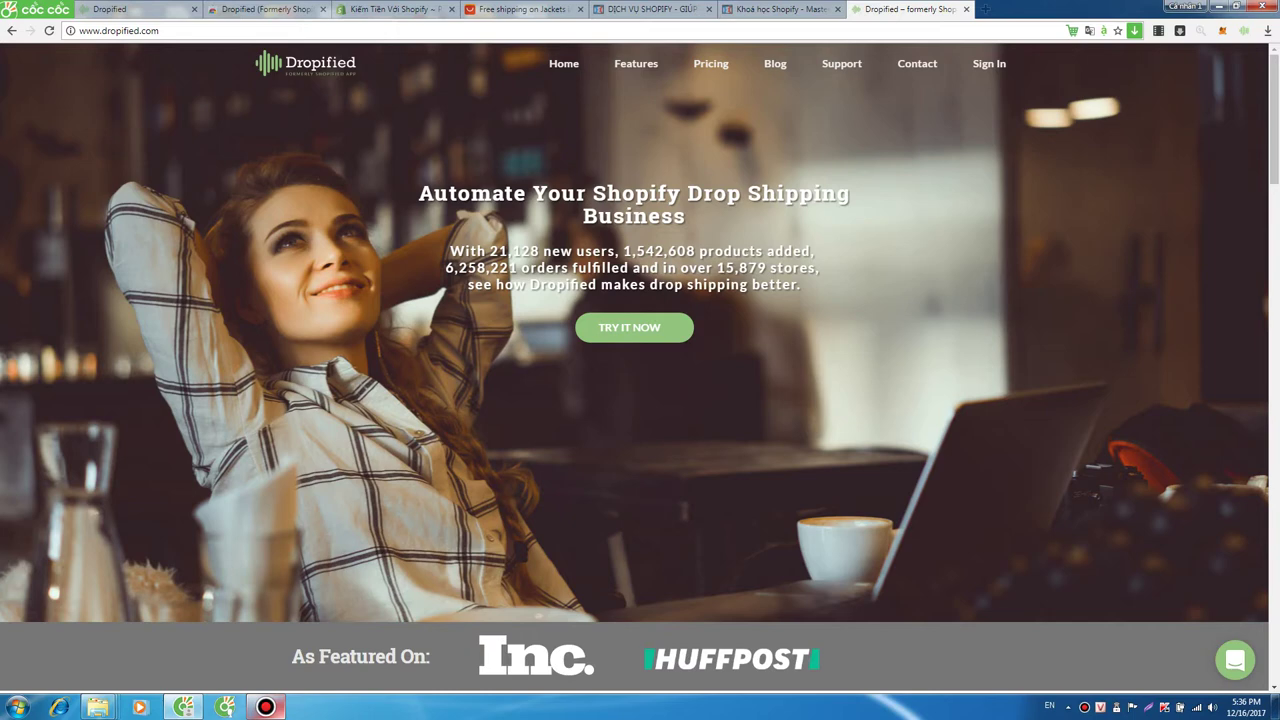
- Look through the Dropified home page, from its headline down to the training video and user testimonials, and highlight the site's web address
scroll(635, 367, down, 4)
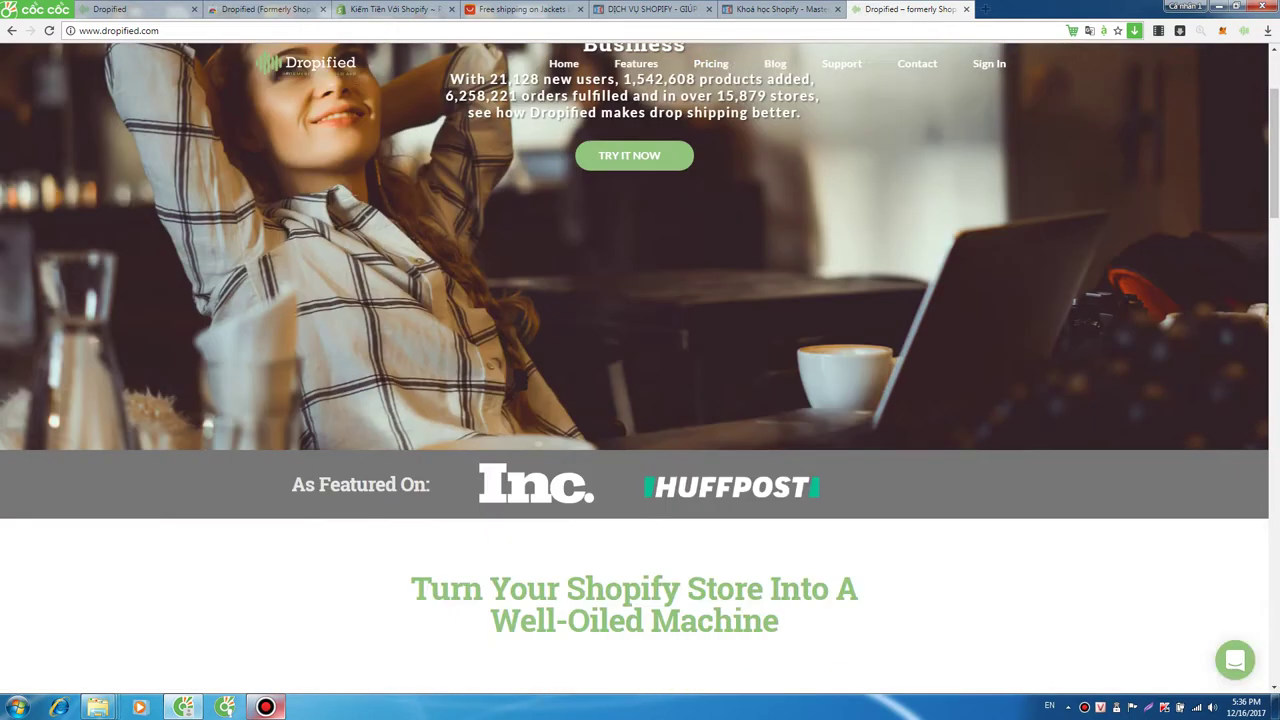
scroll(635, 367, up, 4)
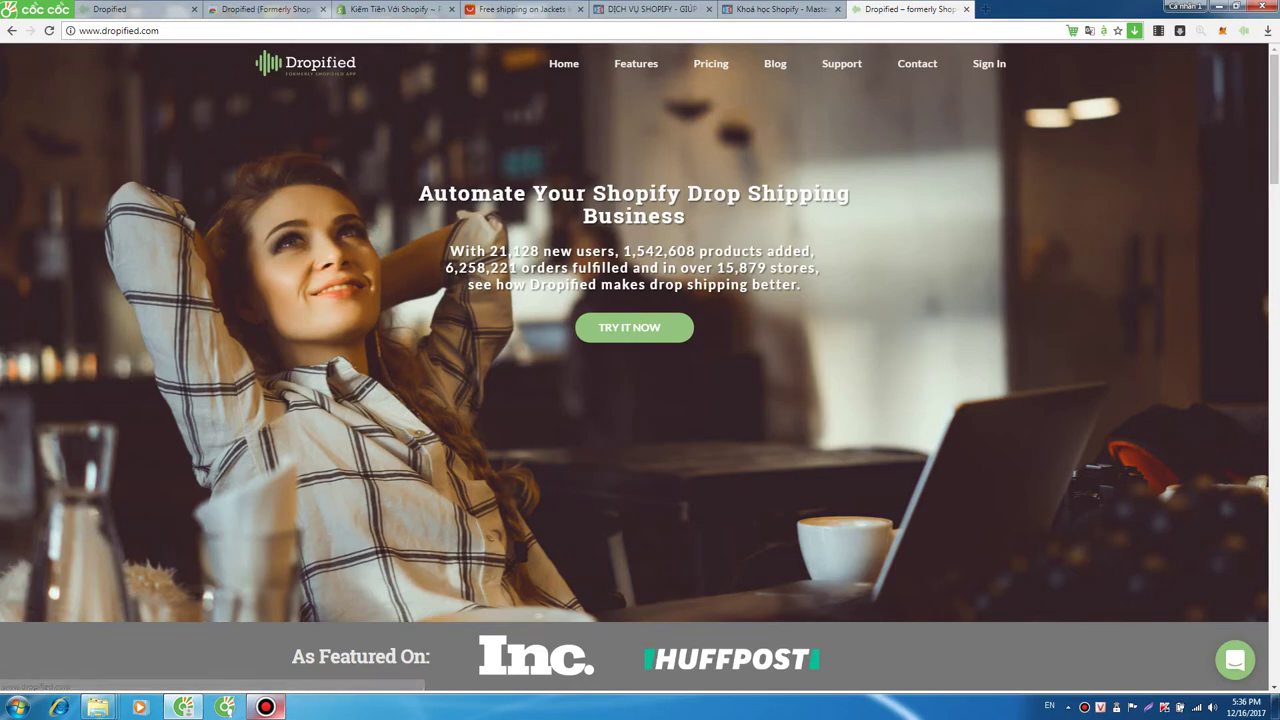
scroll(640, 360, down, 10)
scroll(640, 360, down, 8)
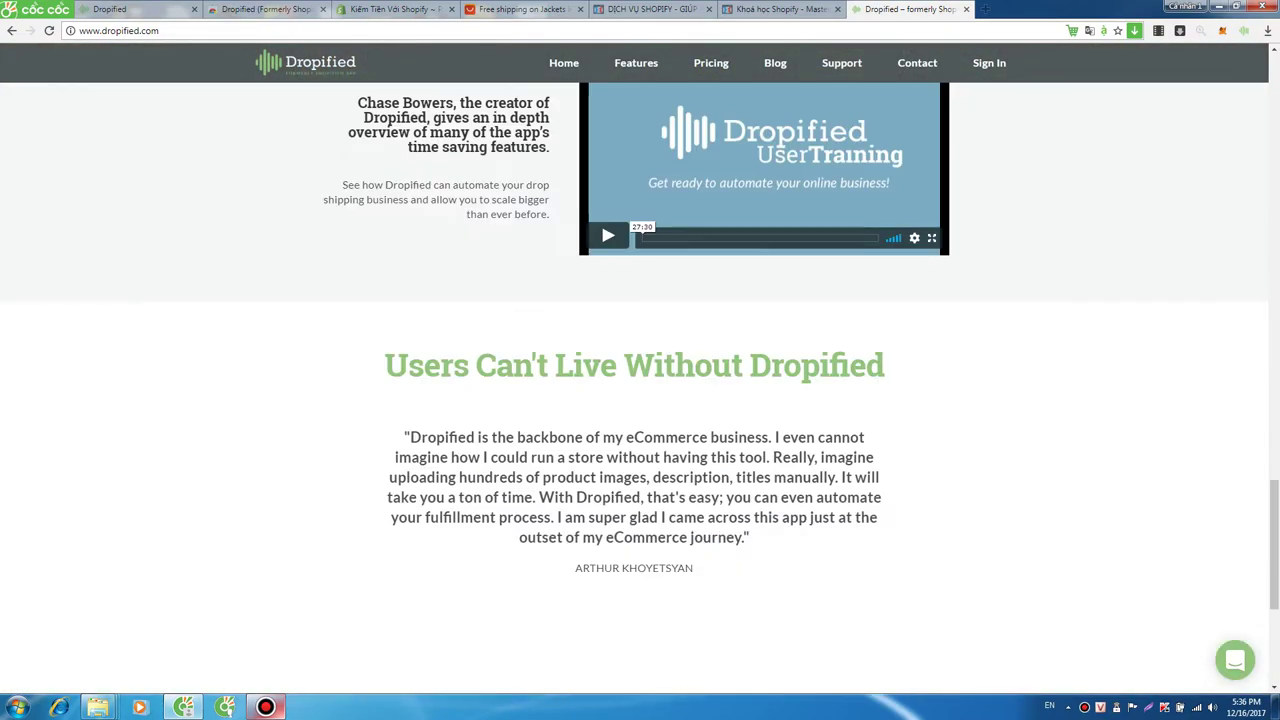
scroll(640, 360, up, 7)
scroll(640, 360, up, 10)
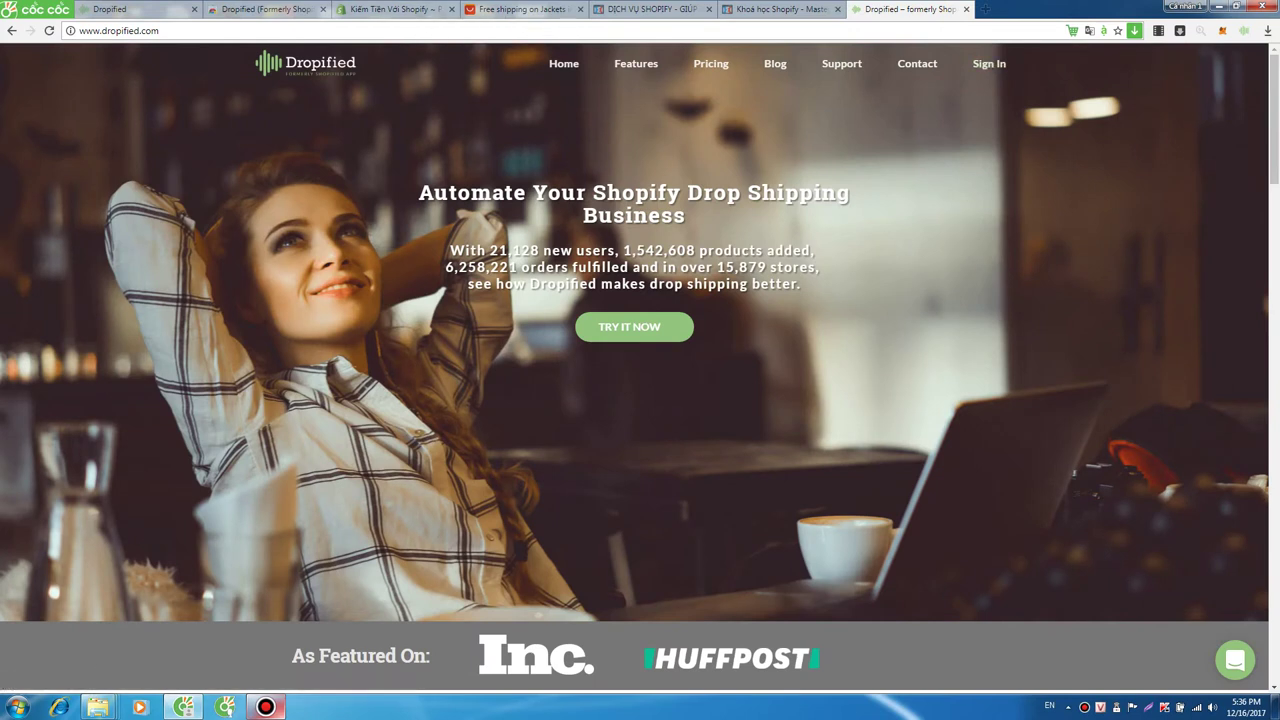
click(119, 30)
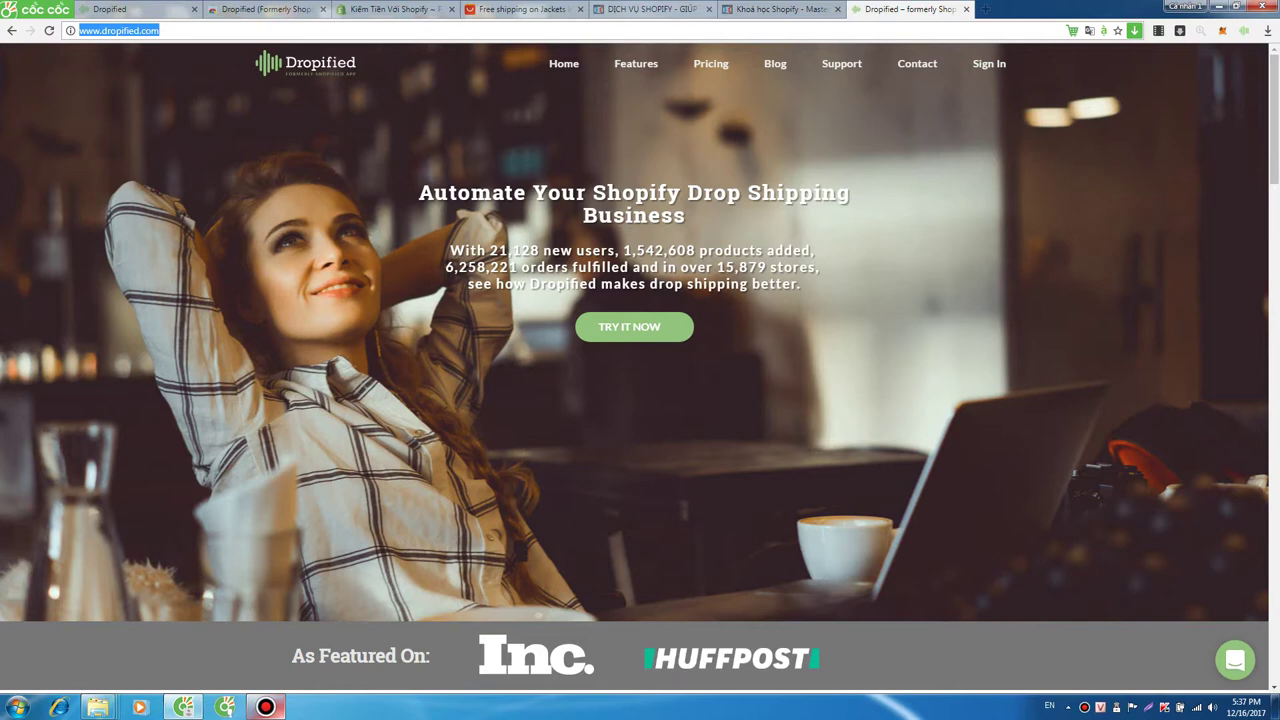
- Go past the course page and the Shopify store's product list to the Stores page of the Dropified web app
click(645, 9)
click(766, 9)
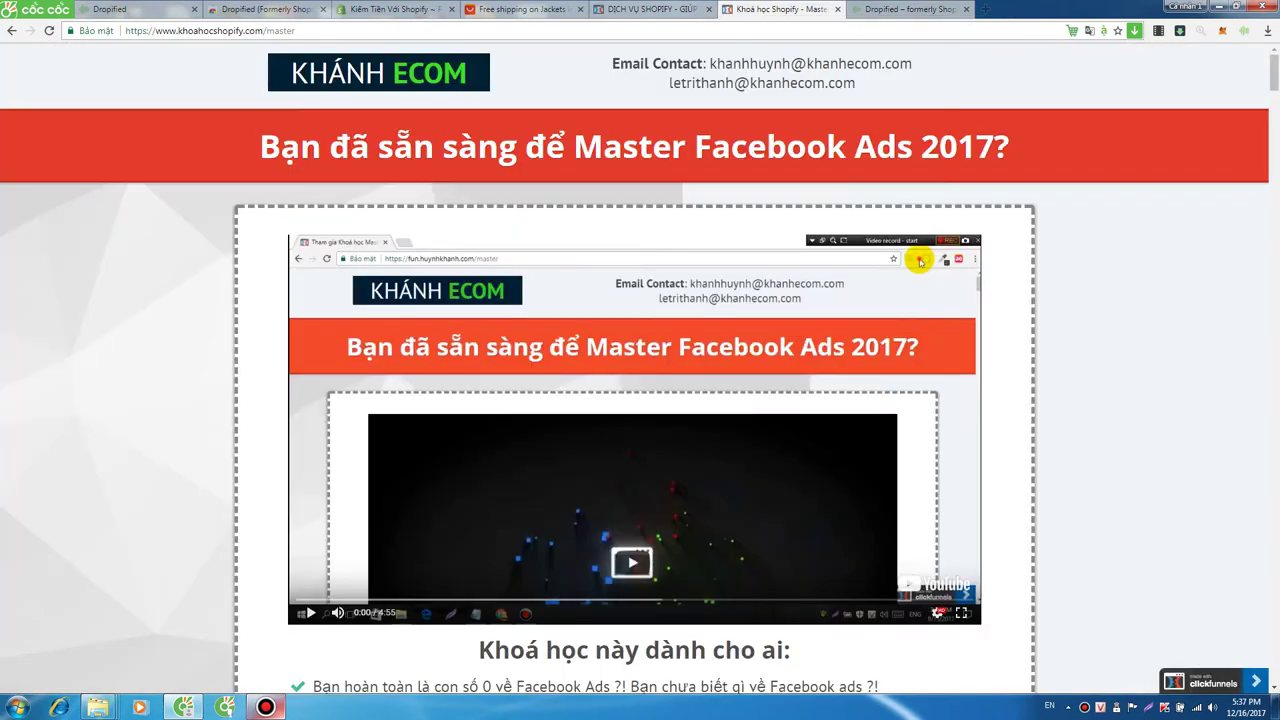
key(ctrl+4)
key(ctrl+3)
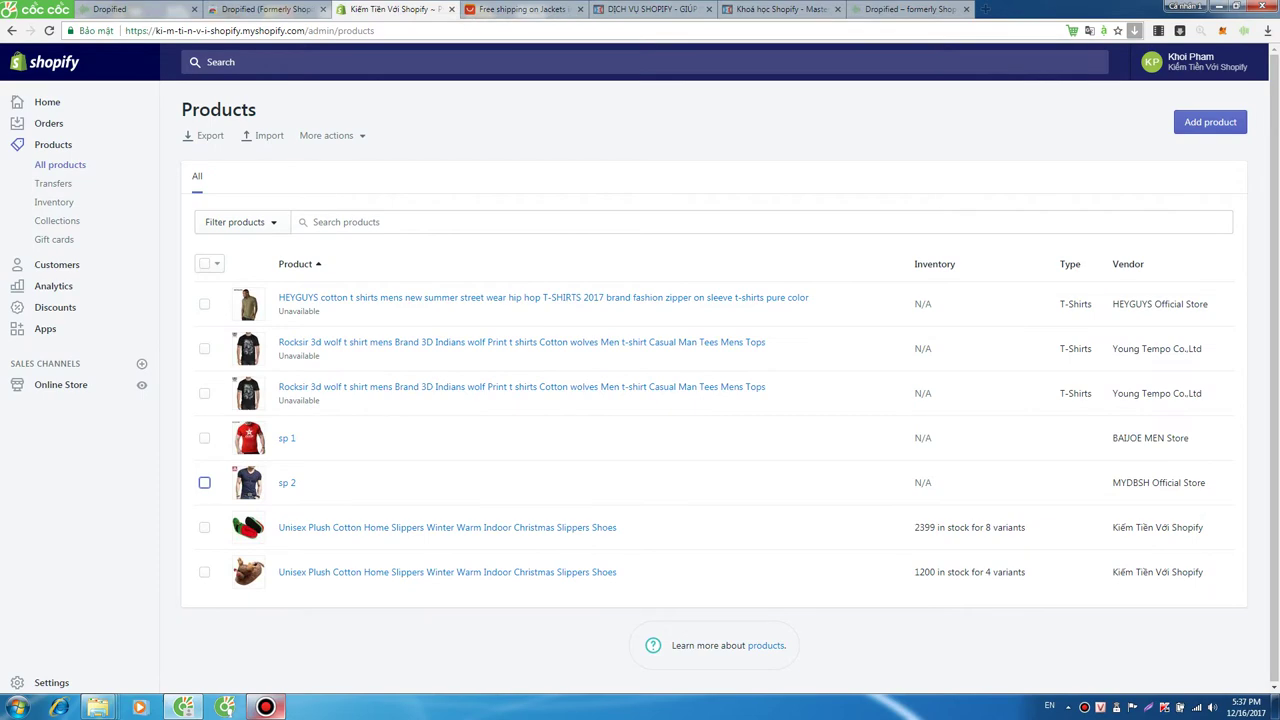
click(266, 9)
click(142, 9)
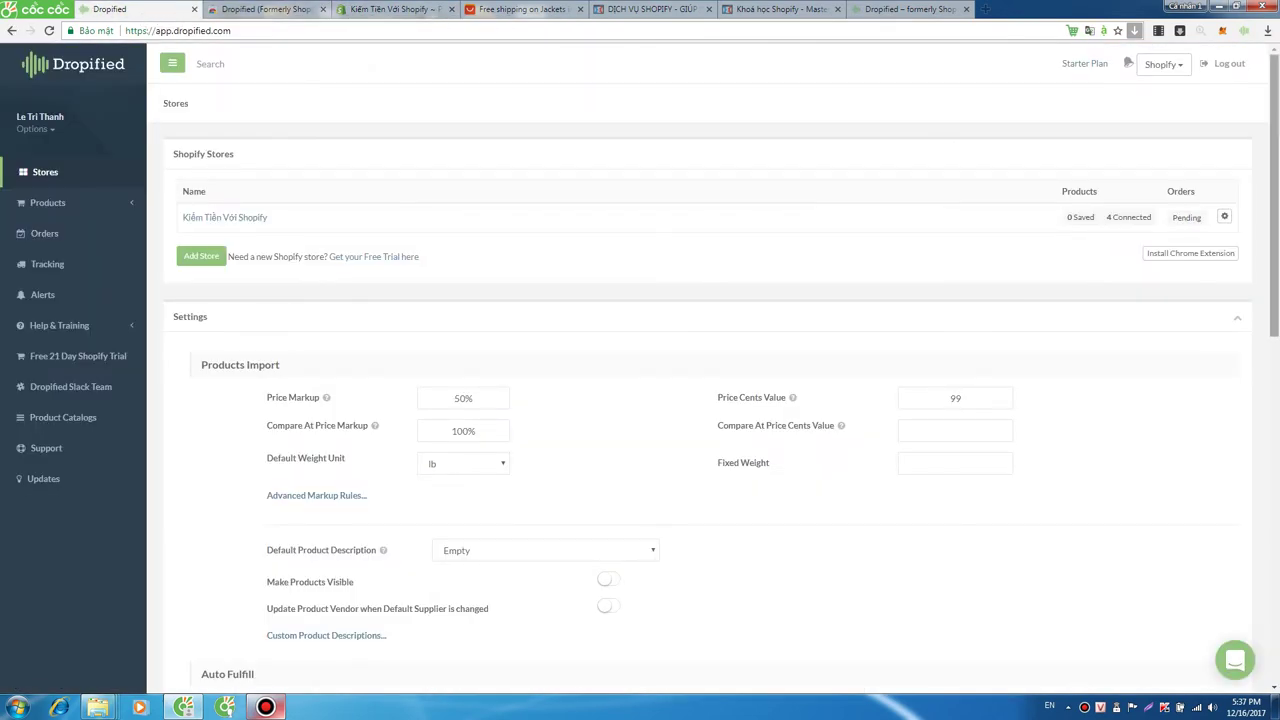
- Examine the connected store and the Products Import, Auto Fulfill, Alerts and Orders settings on Dropified's Stores page
scroll(700, 400, down, 6)
scroll(700, 400, up, 6)
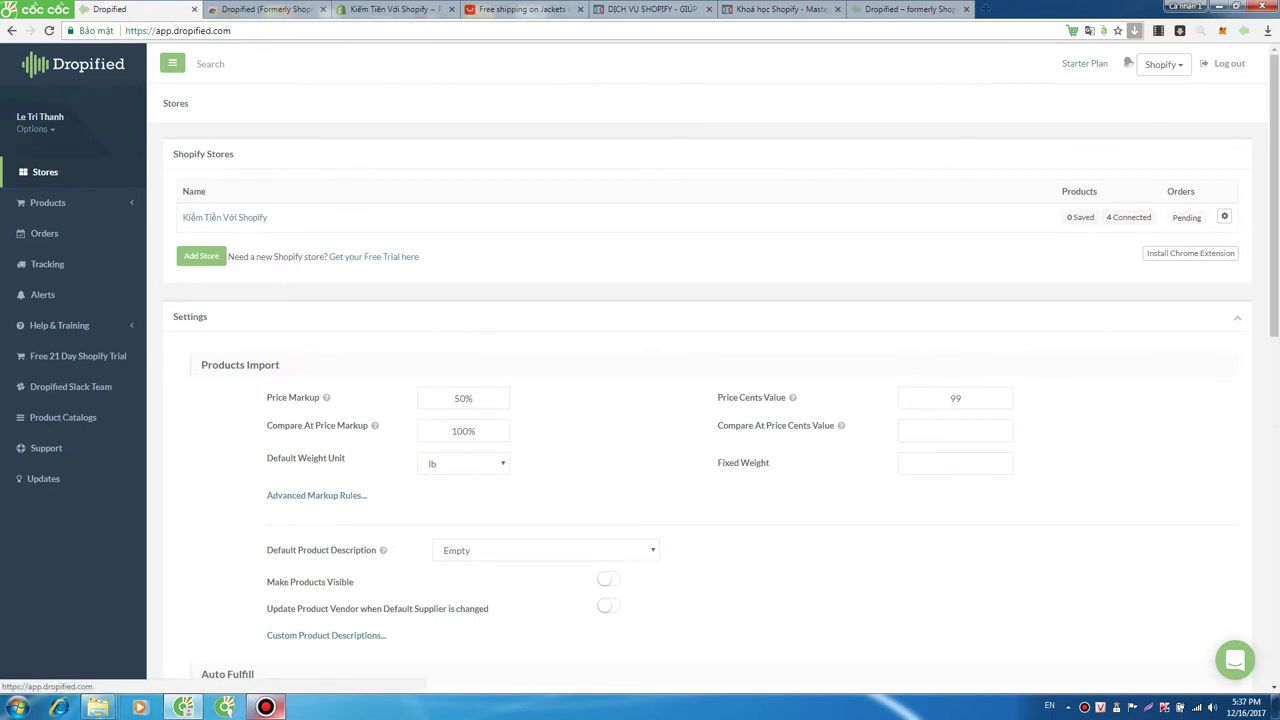
click(178, 30)
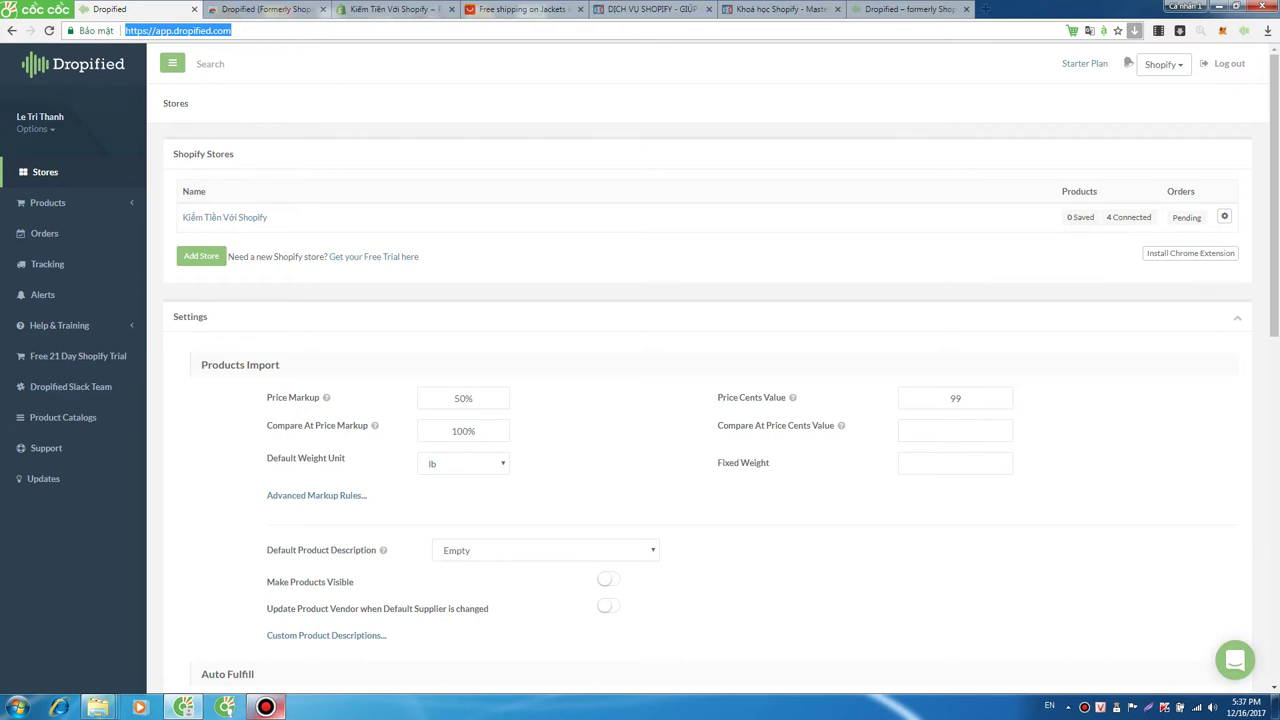
scroll(700, 400, down, 4)
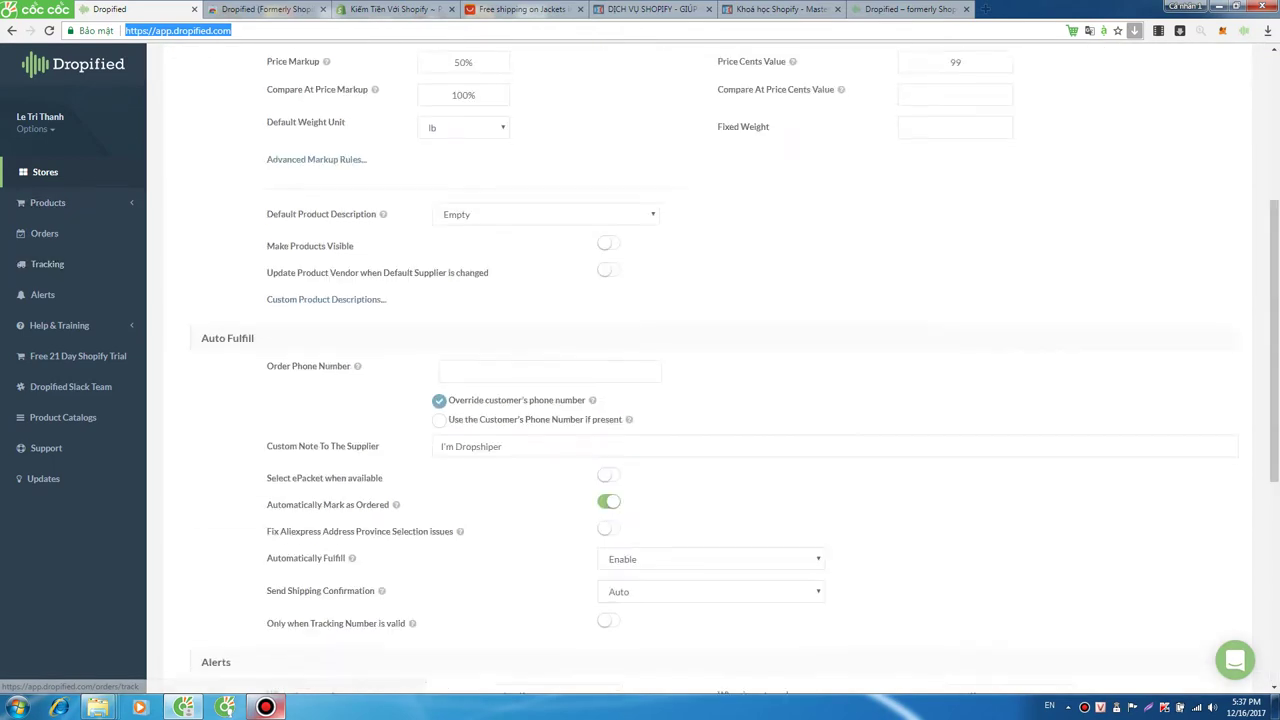
scroll(700, 400, up, 4)
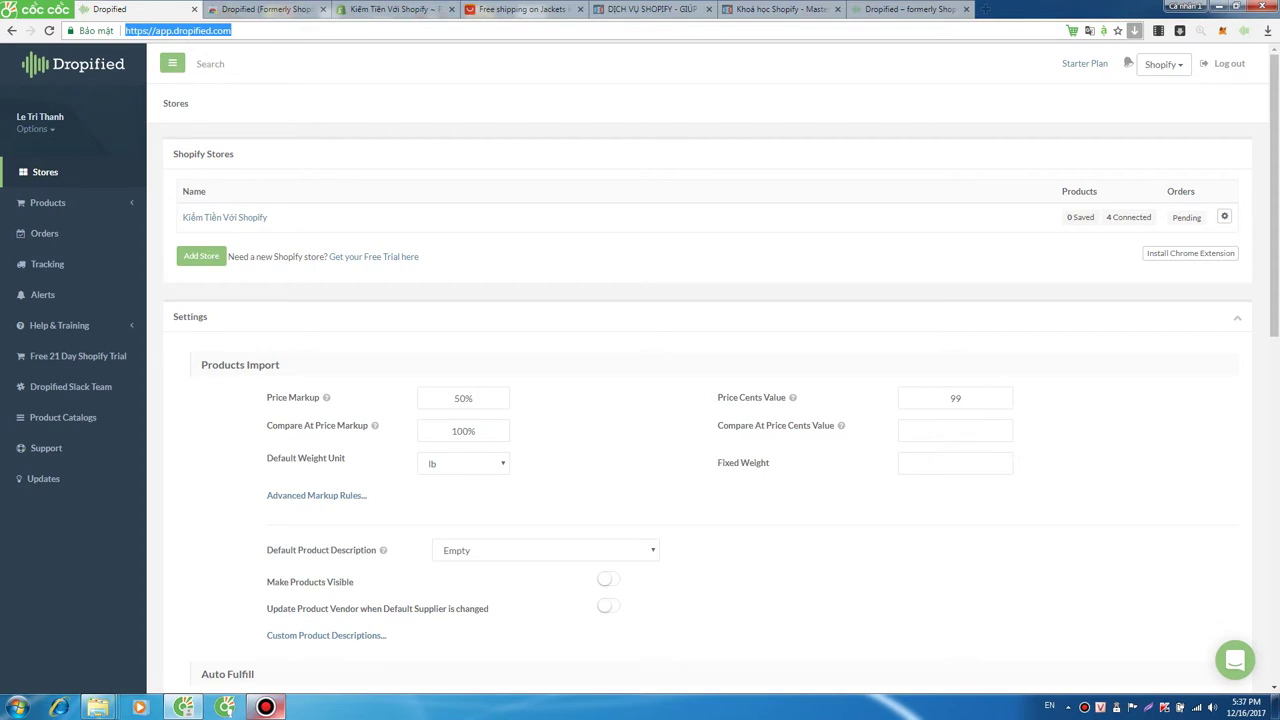
scroll(710, 400, down, 8)
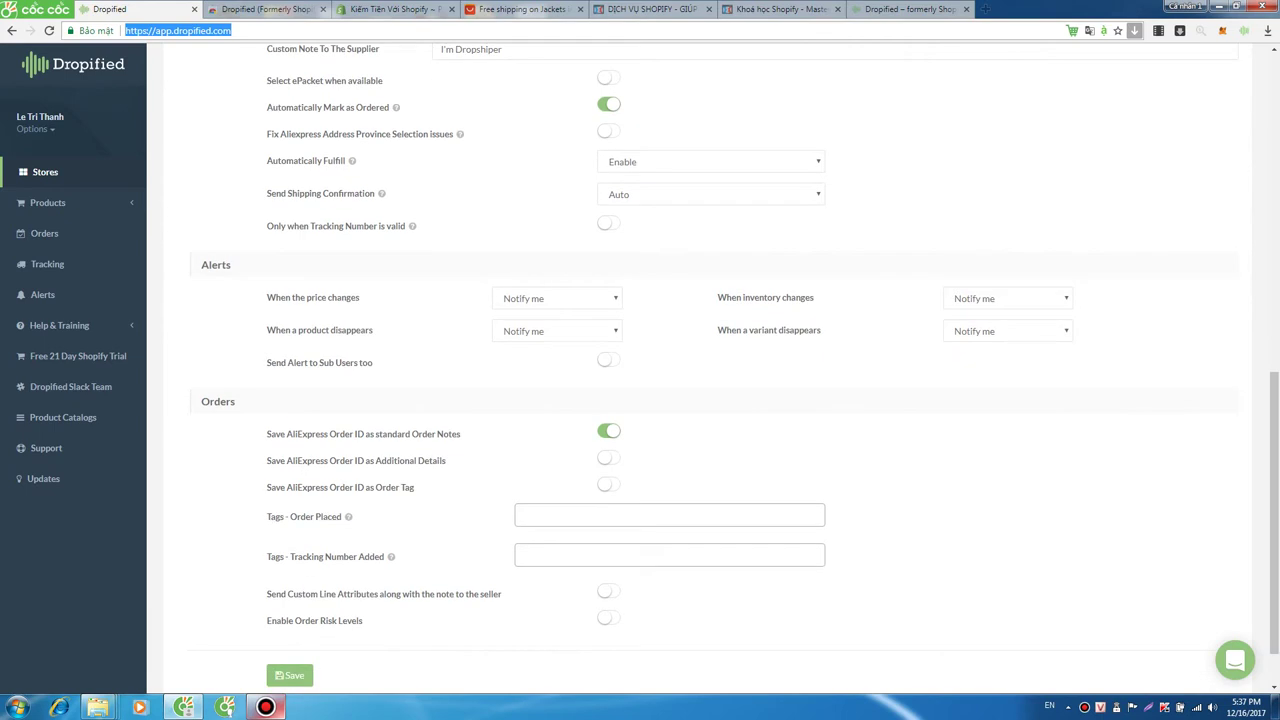
scroll(710, 400, up, 8)
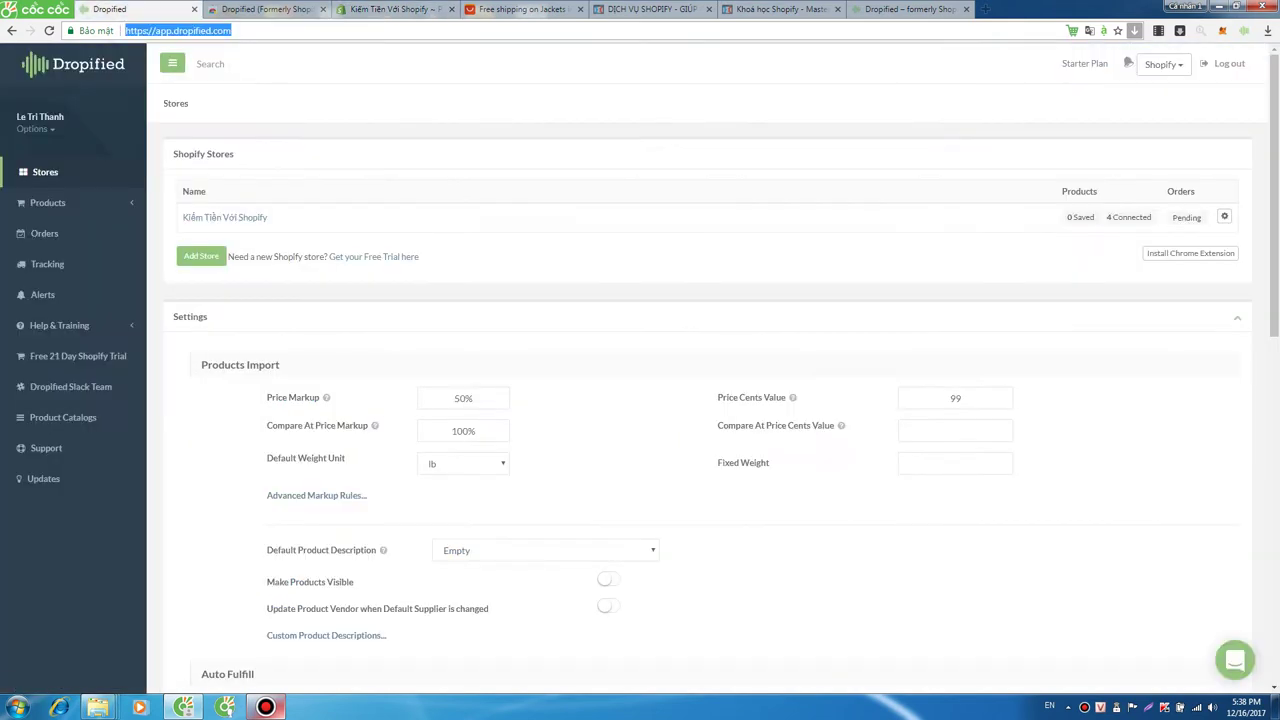
key(Return)
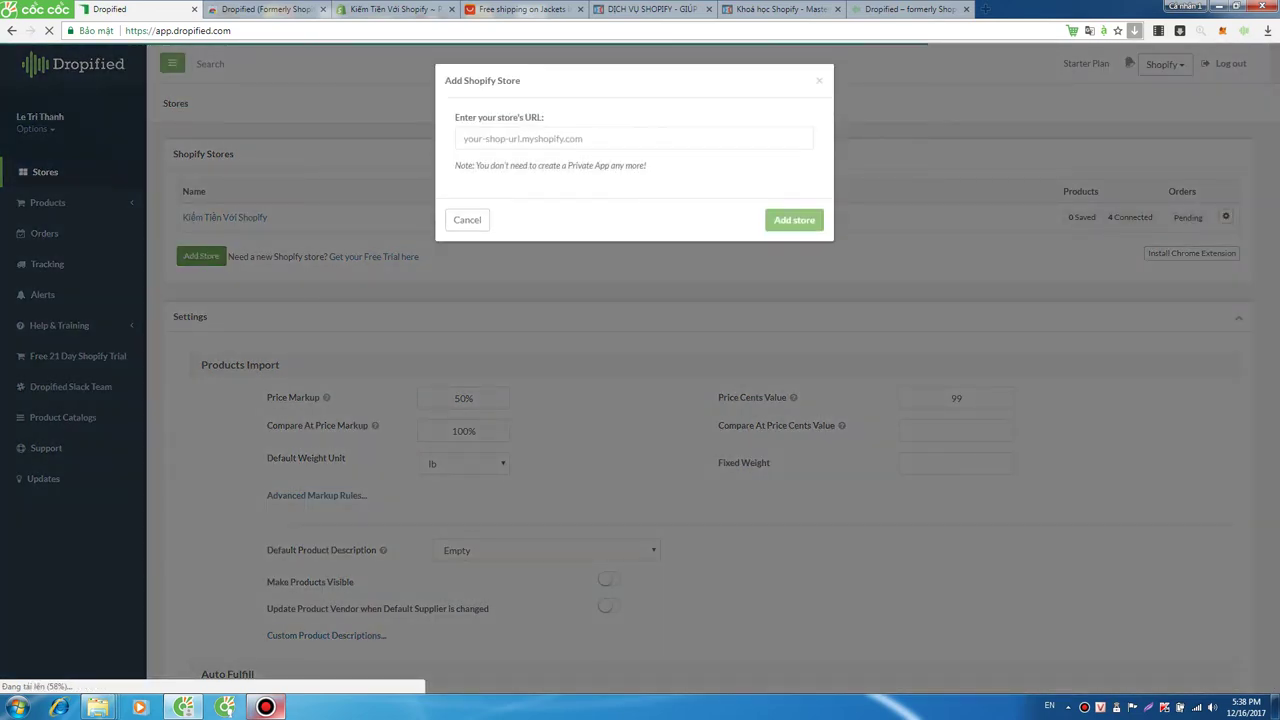
key(ctrl+Tab)
key(ctrl+Tab)
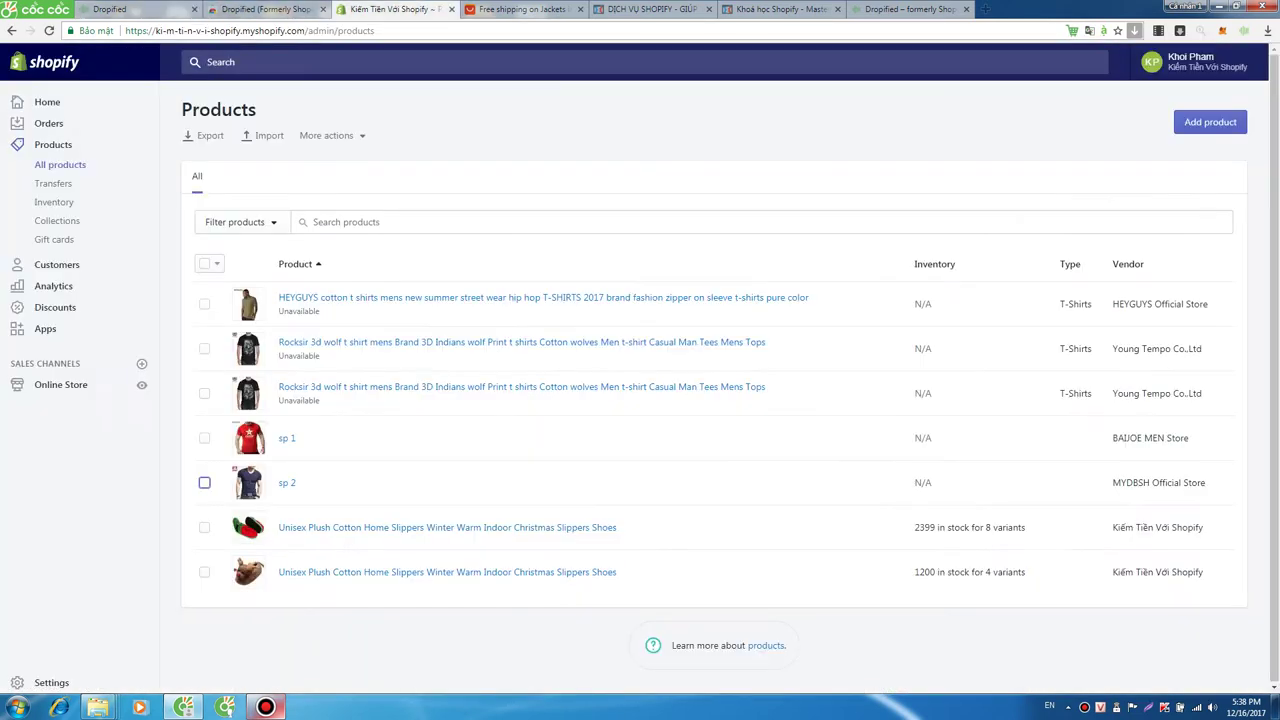
drag(305, 30, 156, 30)
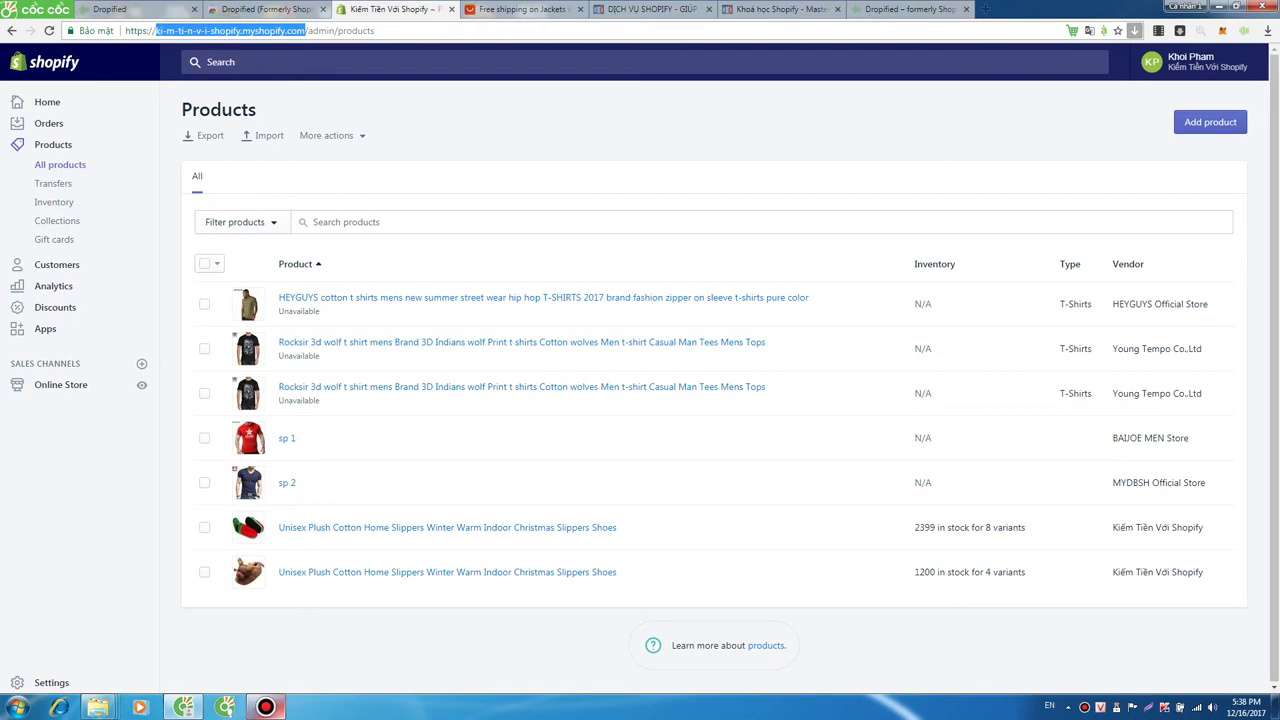
click(146, 10)
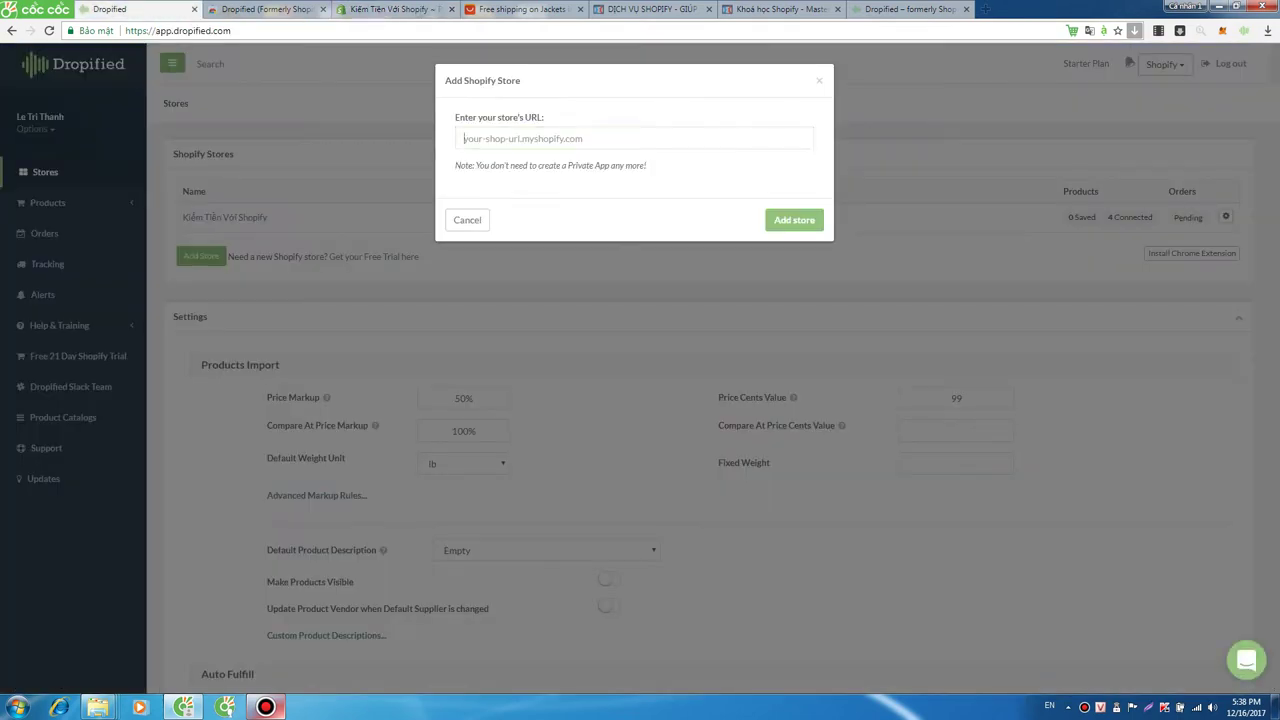
key(Escape)
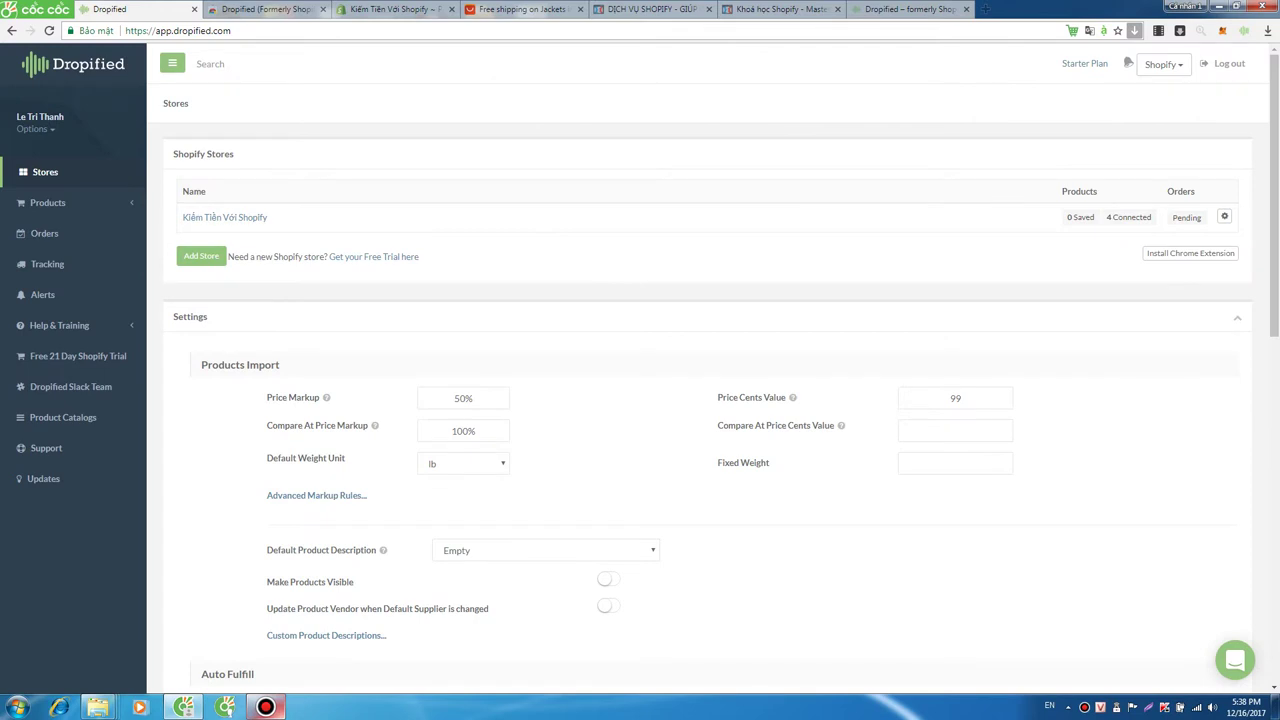
- View the Dropified extension's Chrome Web Store listing and highlight its title "Dropified (Formerly Shopified App)"
scroll(707, 400, down, 3)
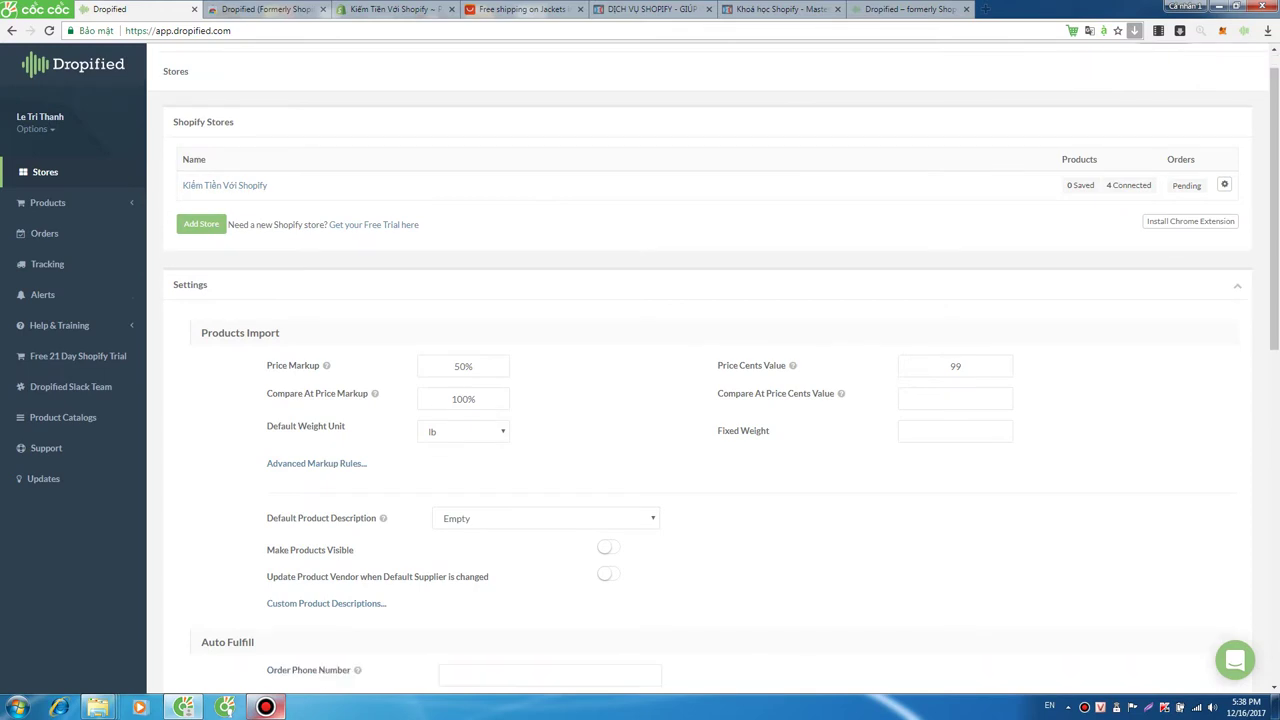
scroll(707, 400, up, 3)
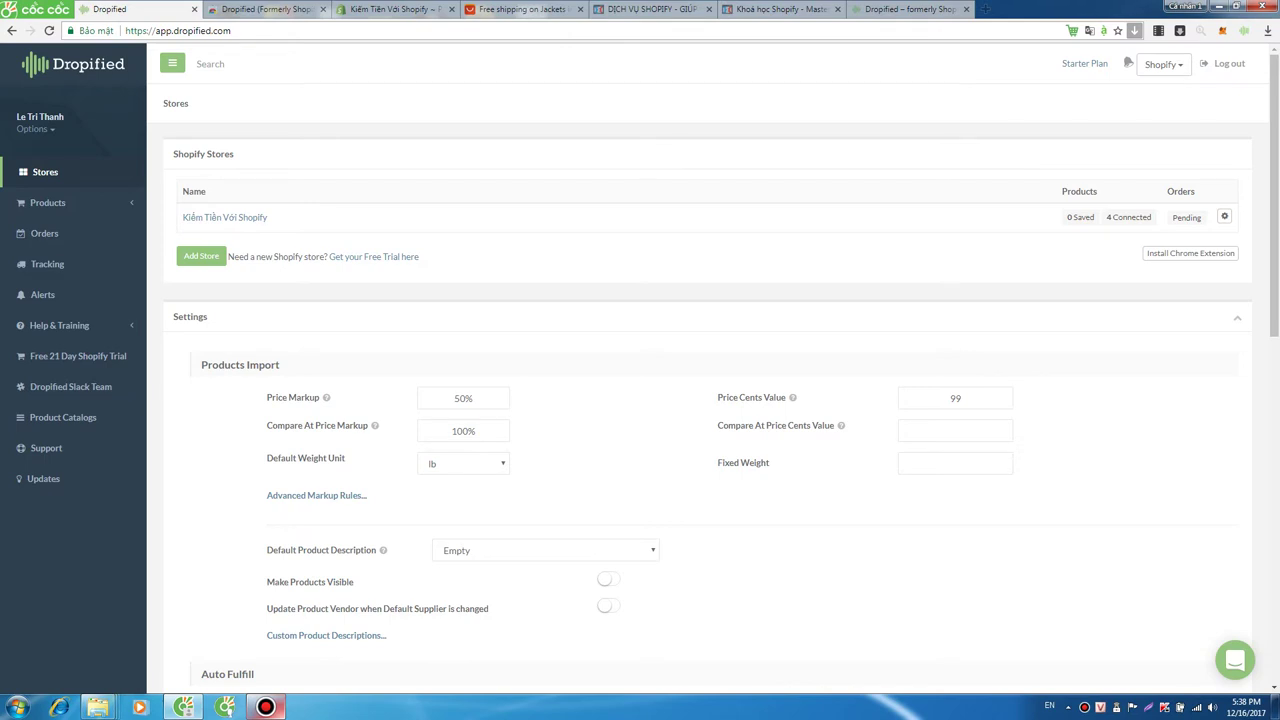
key(ctrl+Tab)
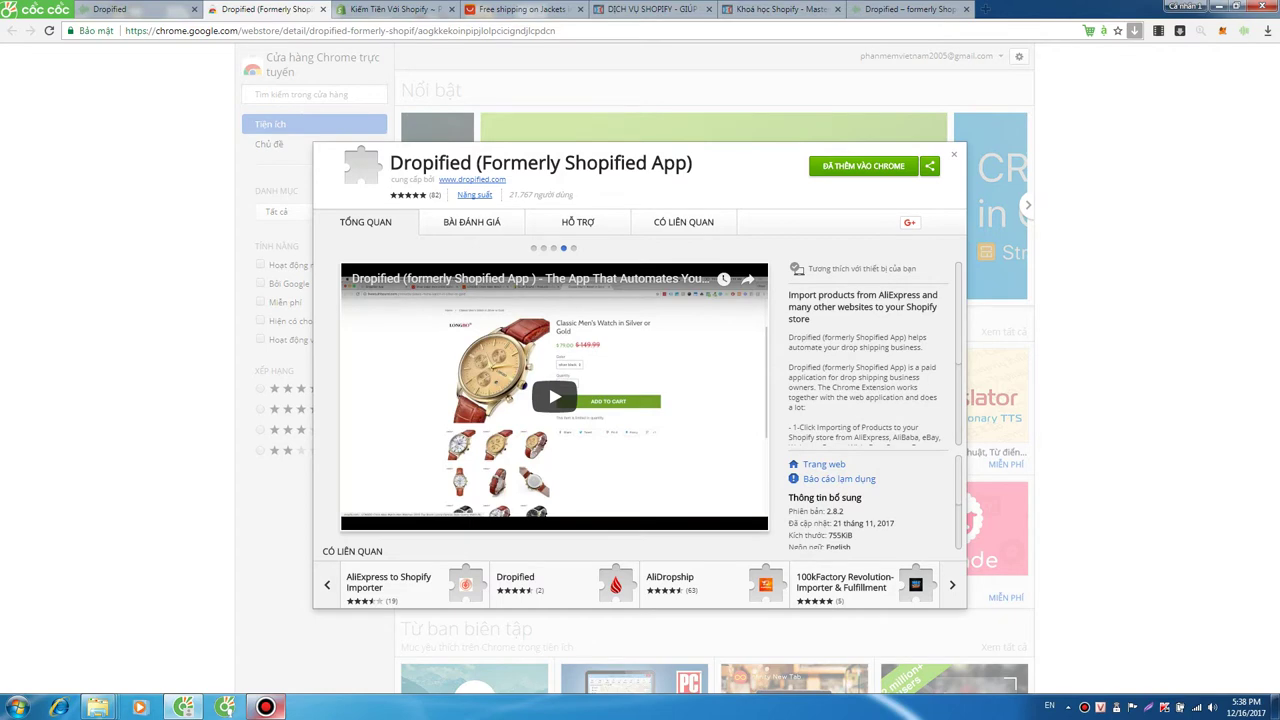
key(ctrl+4)
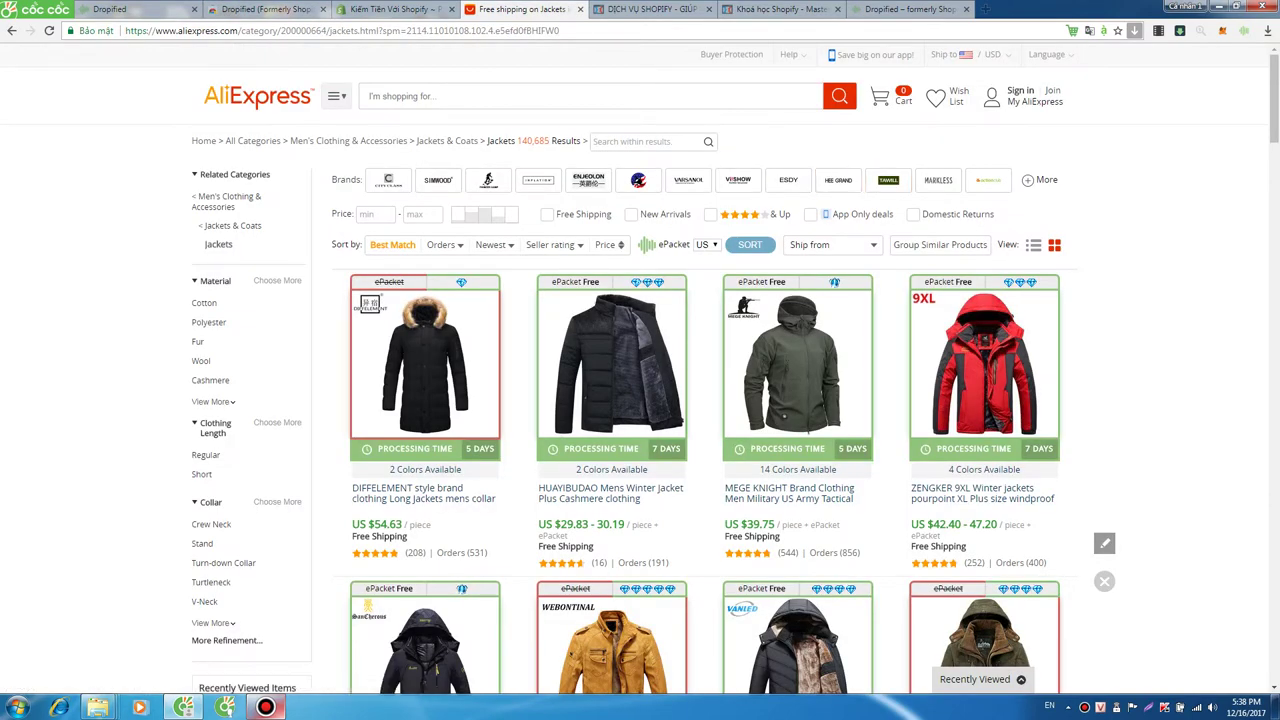
key(ctrl+2)
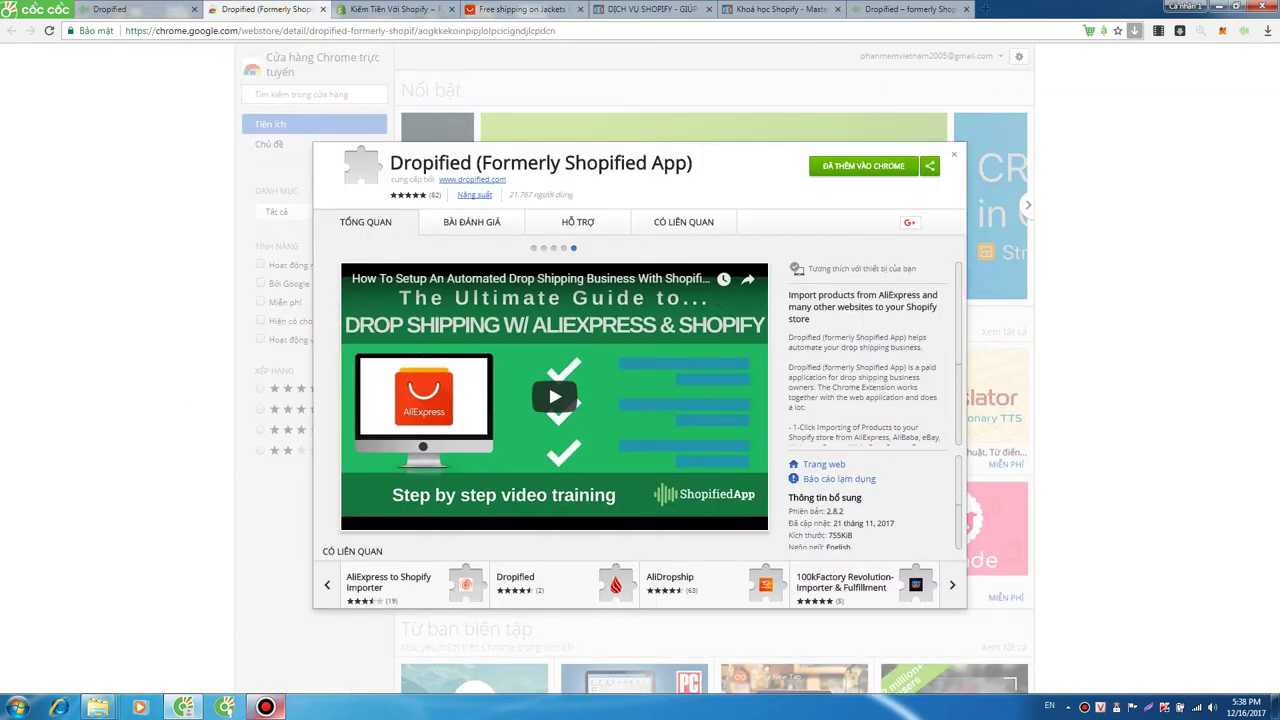
drag(390, 162, 694, 163)
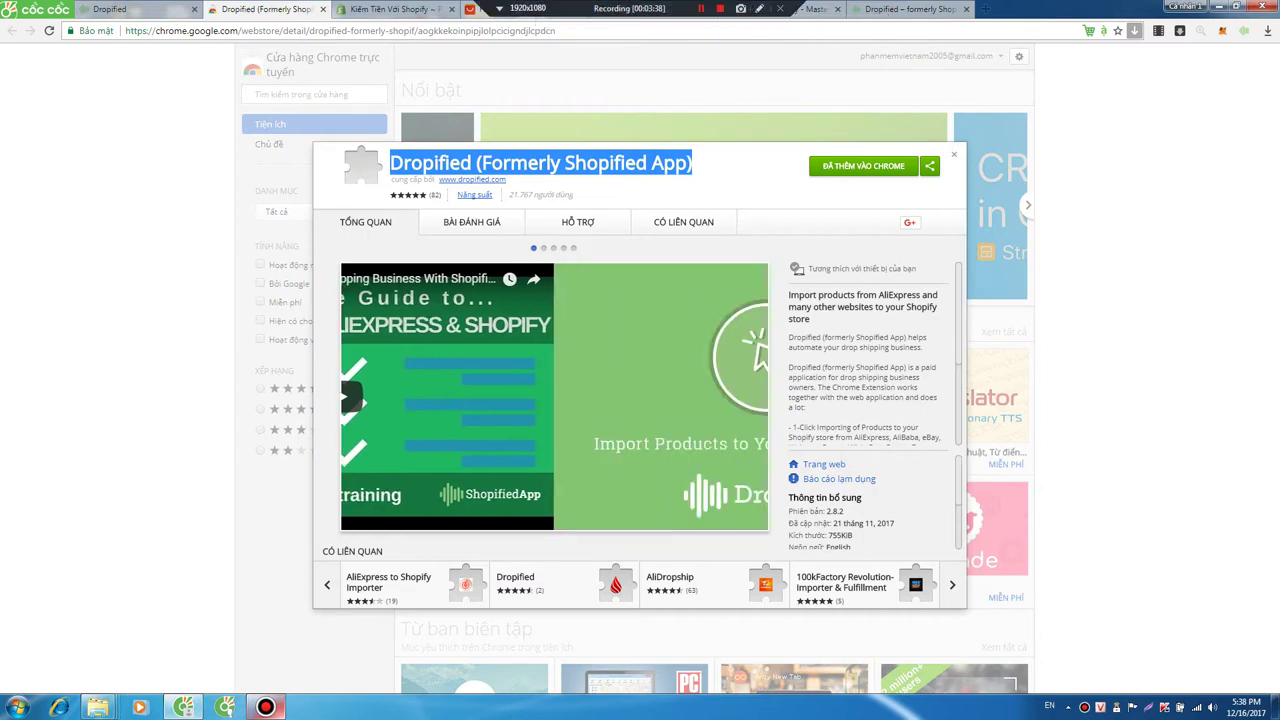
- Examine the ePacket, processing time and import markers that the Dropified extension adds to products in AliExpress's men's Jackets category
key(ctrl+4)
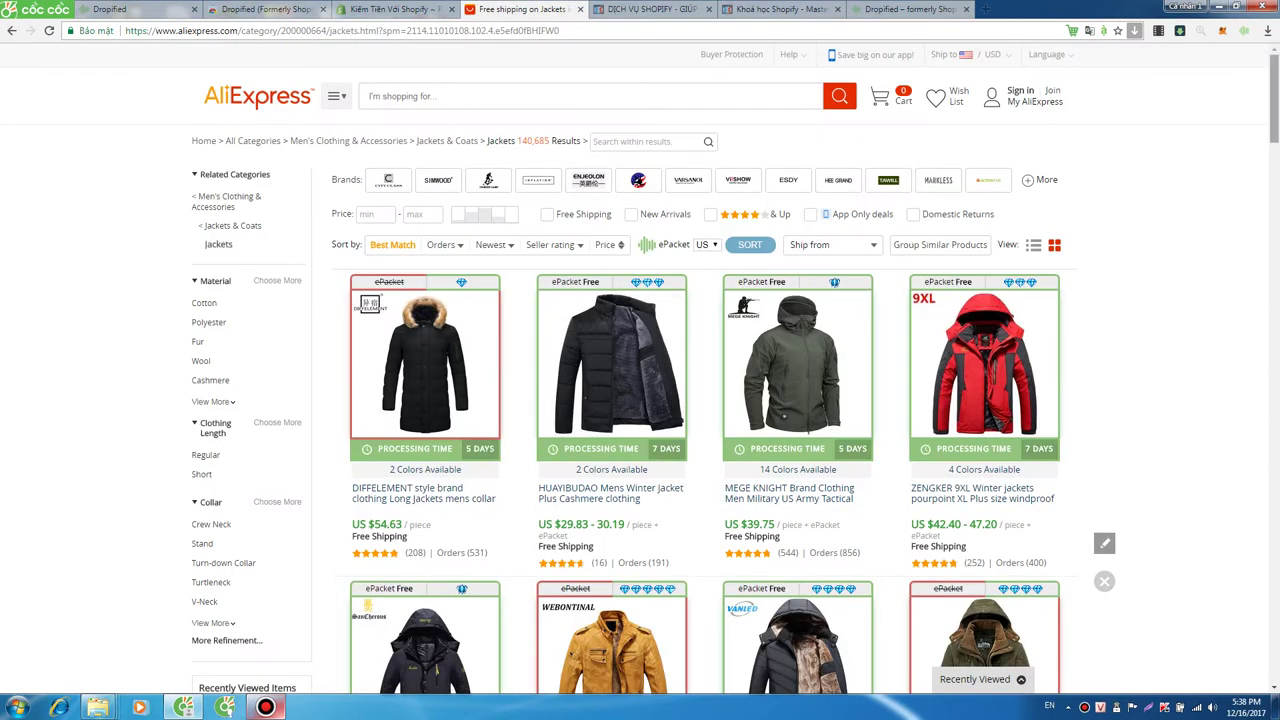
scroll(490, 540, down, 4)
scroll(640, 400, up, 4)
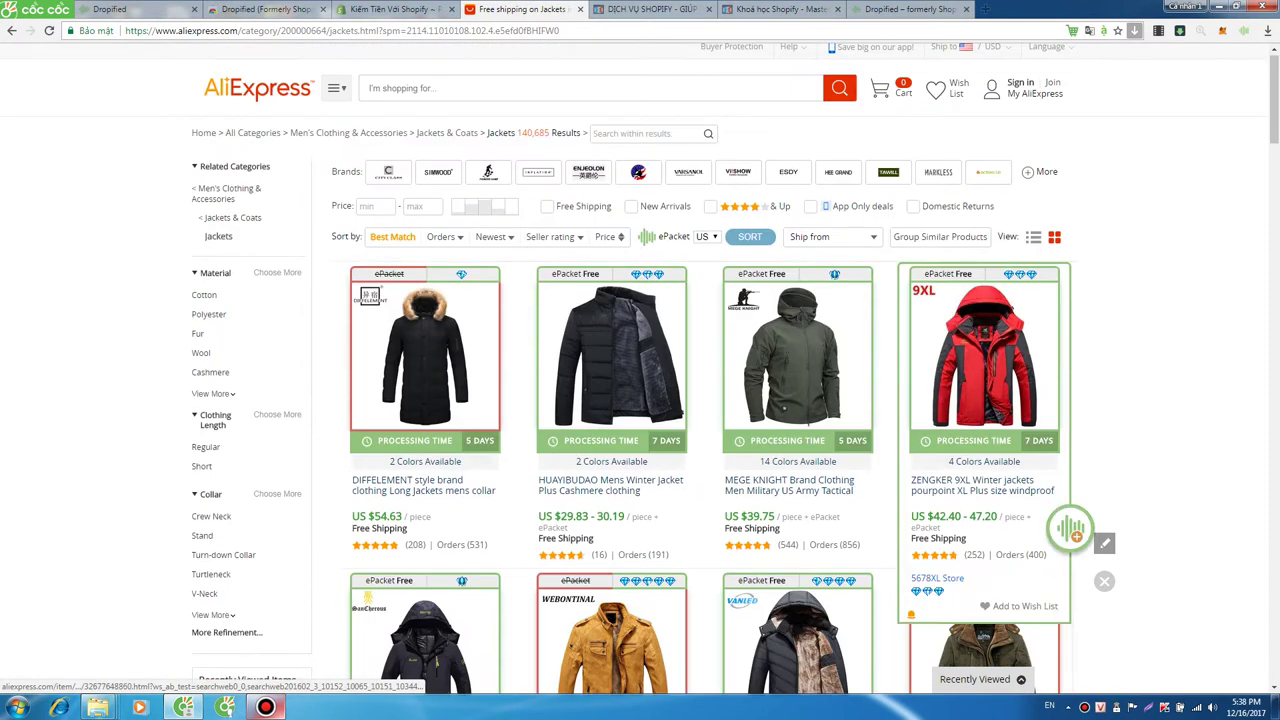
scroll(425, 450, down, 2)
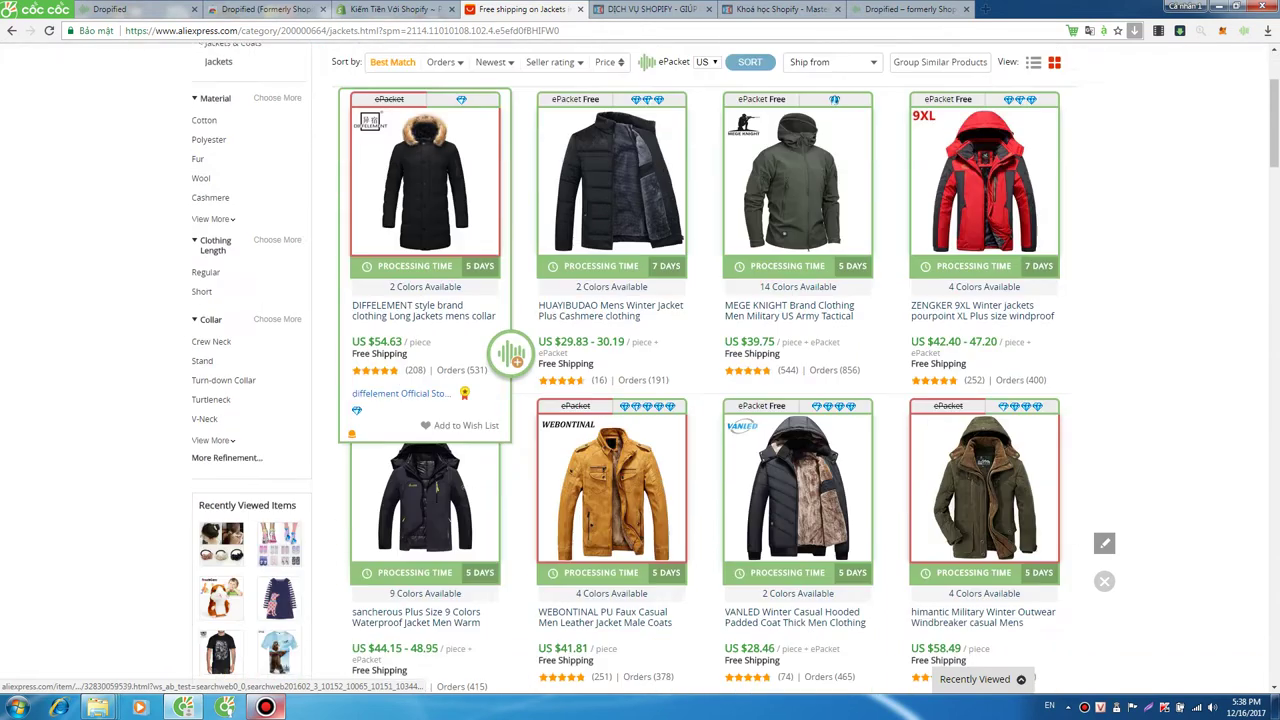
scroll(425, 450, up, 2)
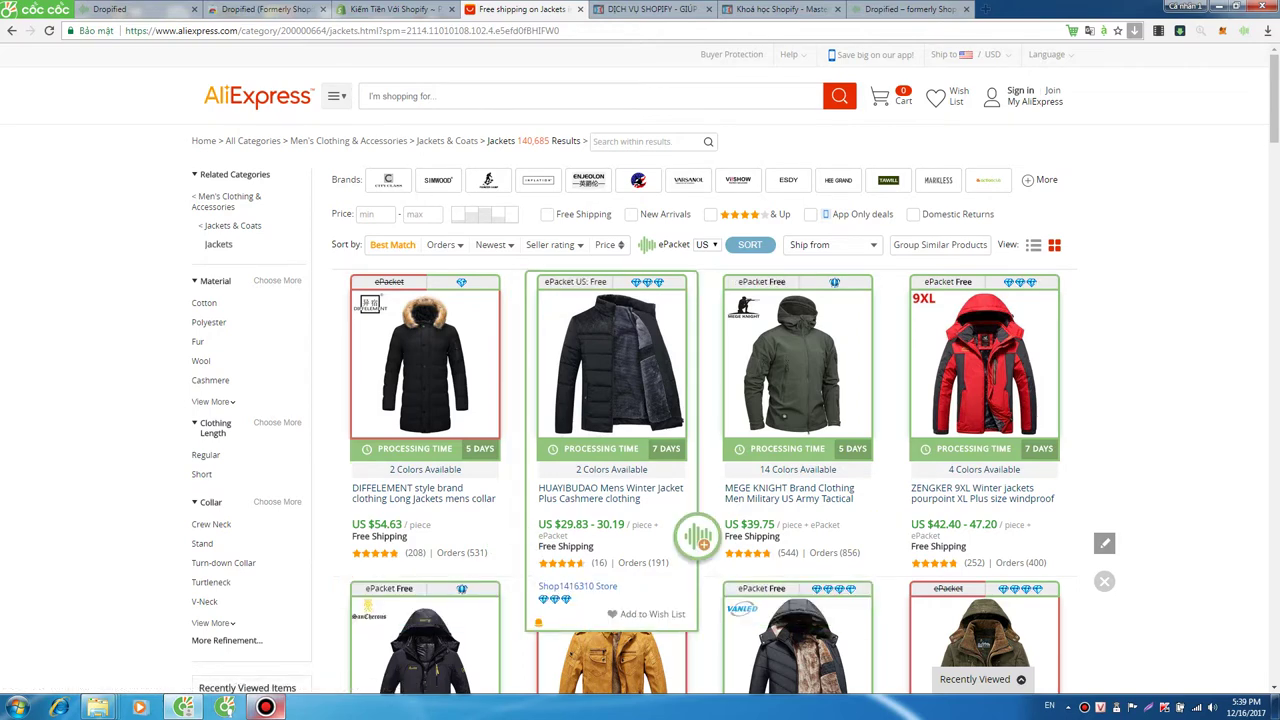
scroll(640, 400, down, 2)
scroll(640, 400, up, 2)
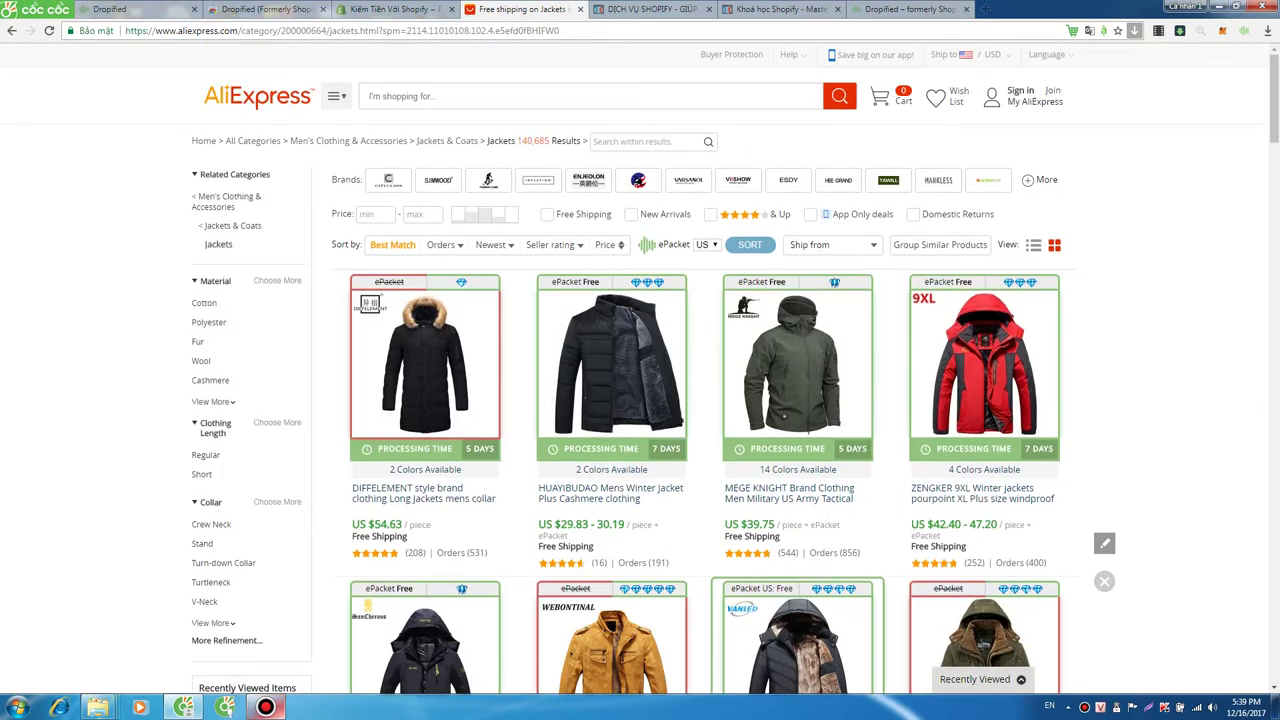
scroll(640, 400, down, 3)
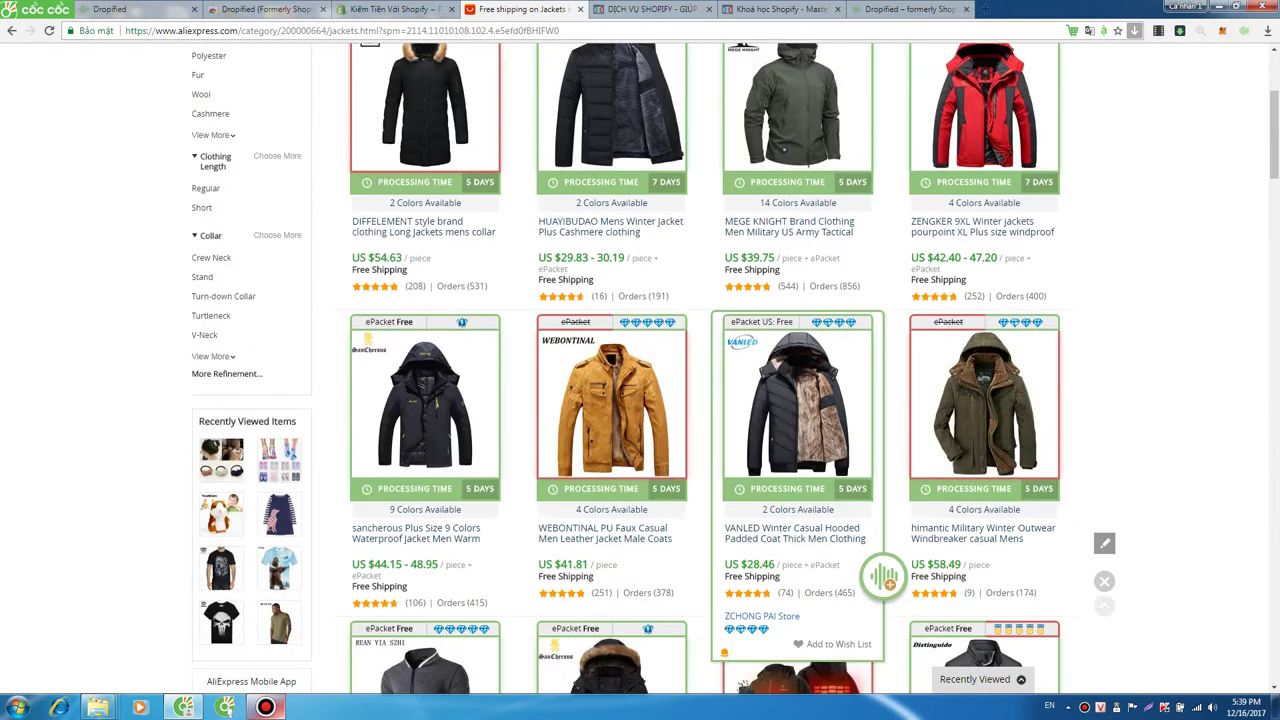
scroll(640, 400, up, 2)
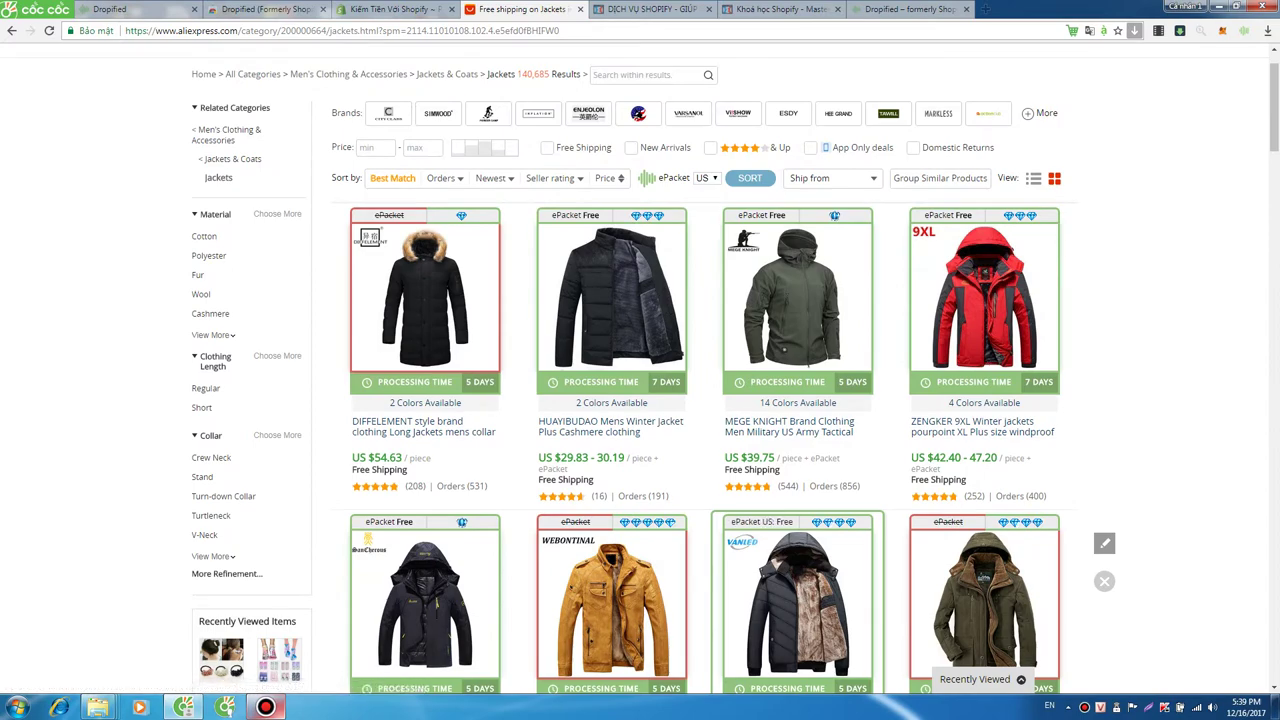
scroll(620, 500, up, 1)
scroll(700, 500, down, 6)
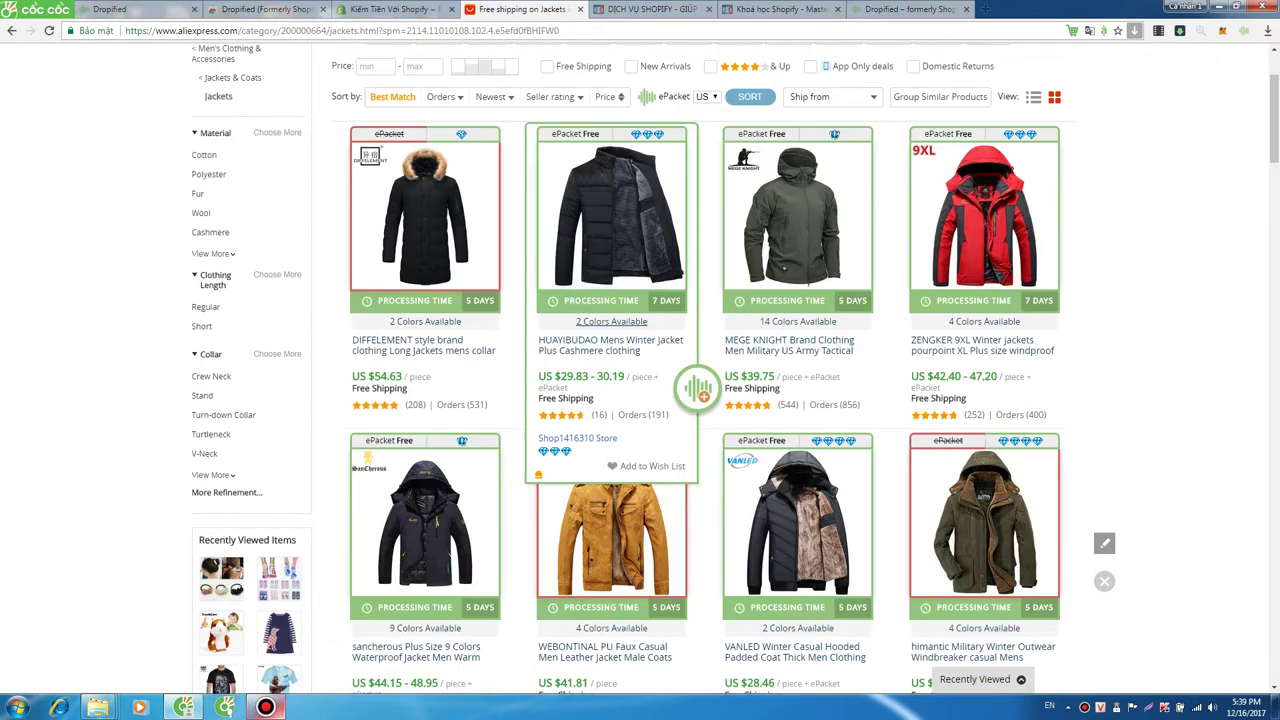
scroll(800, 450, up, 3)
scroll(884, 510, up, 3)
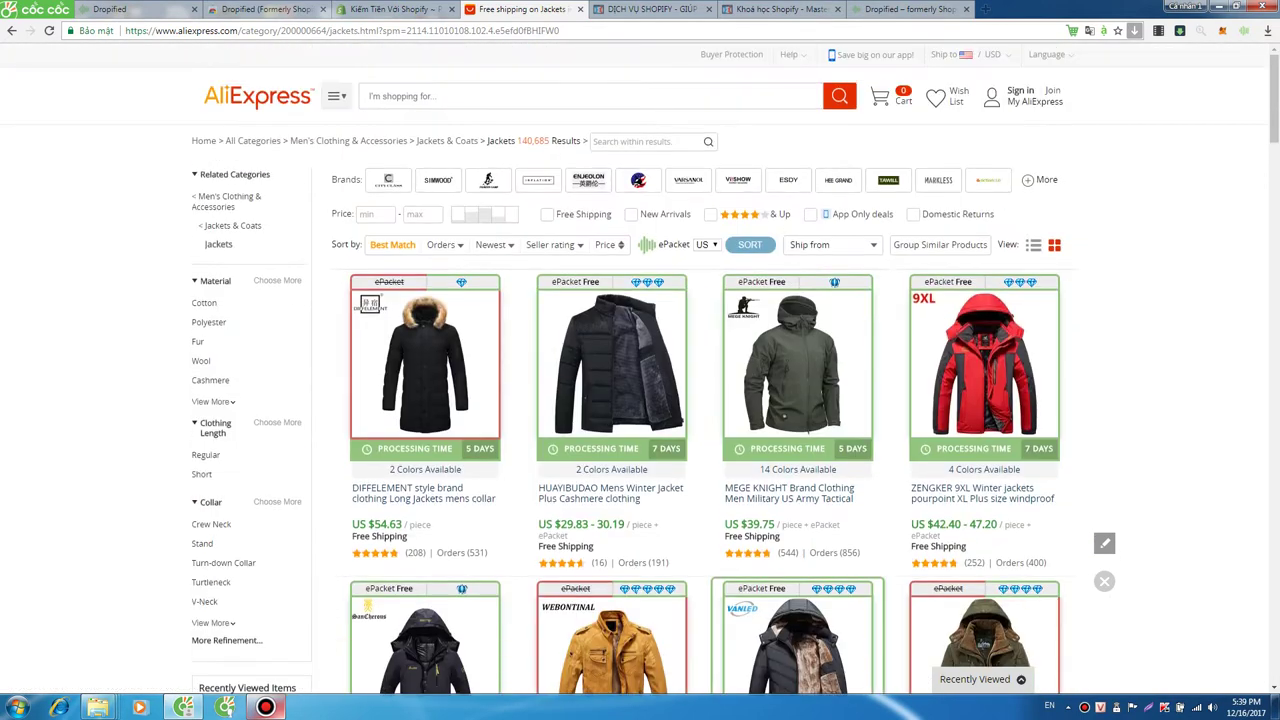
scroll(884, 337, down, 2)
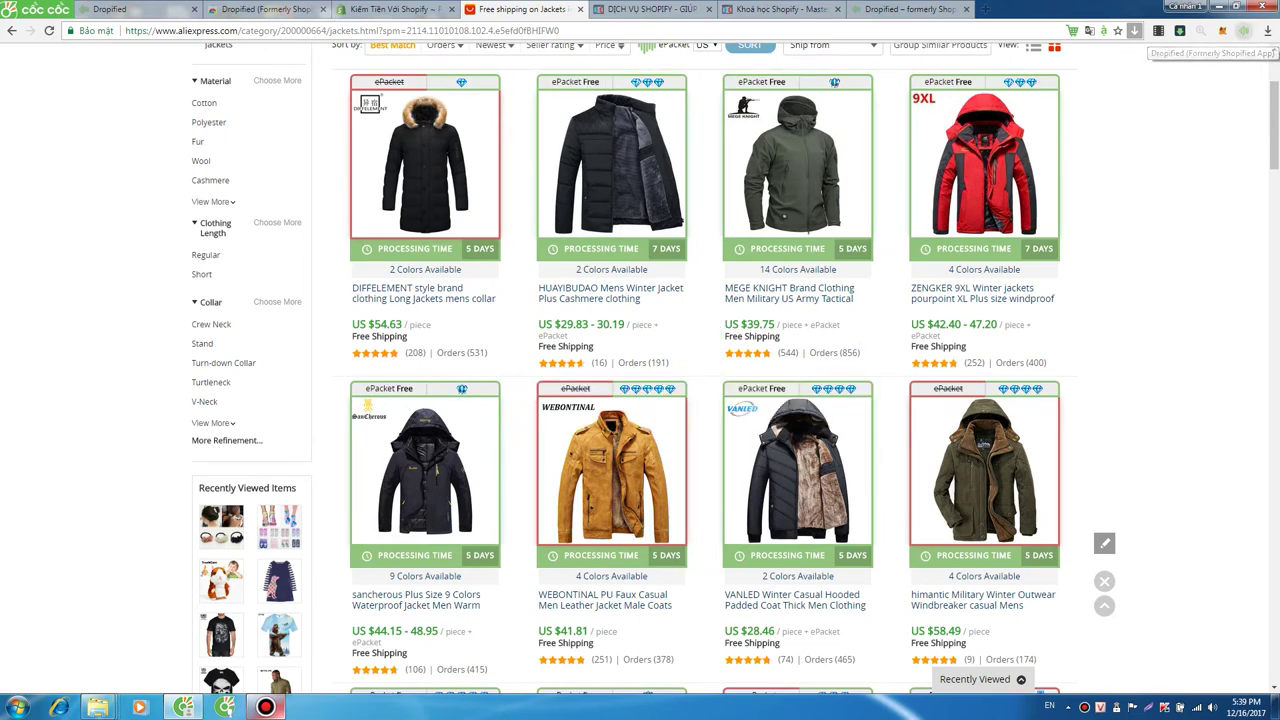
- Check the Dropified extension in the browser and its markers on the jackets listed on AliExpress
click(1244, 31)
key(Escape)
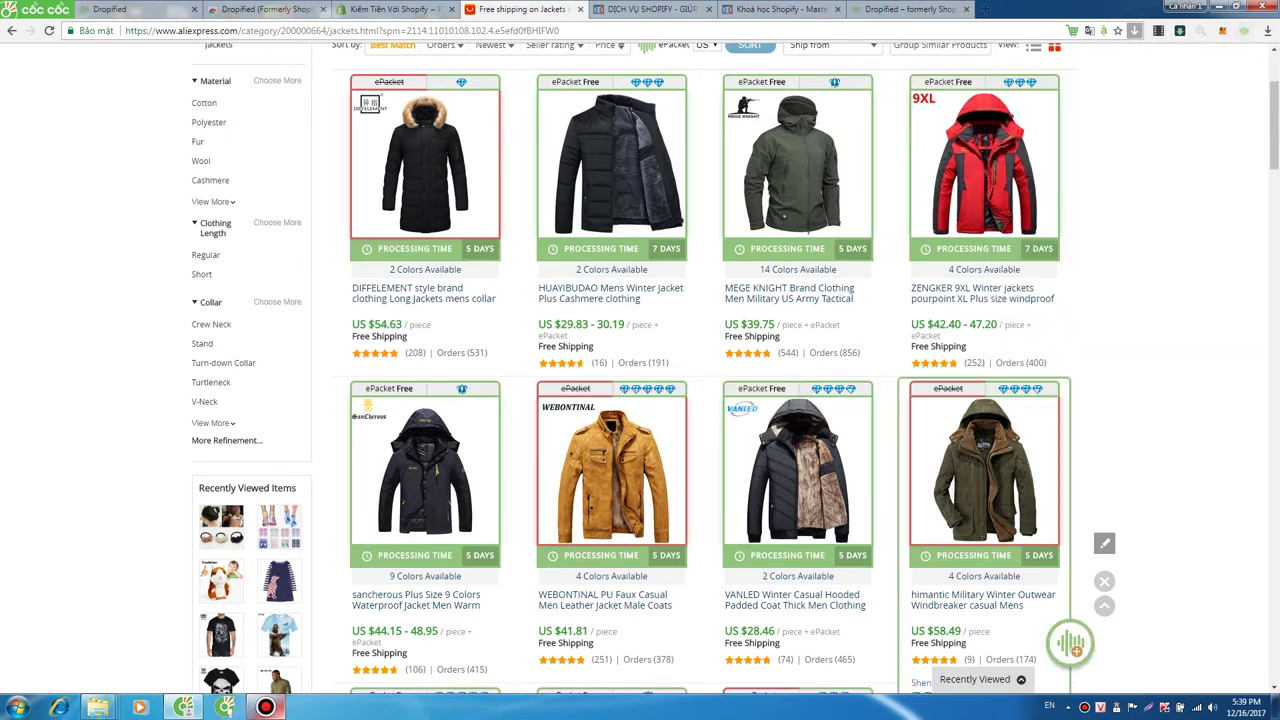
scroll(640, 360, up, 2)
scroll(800, 400, down, 5)
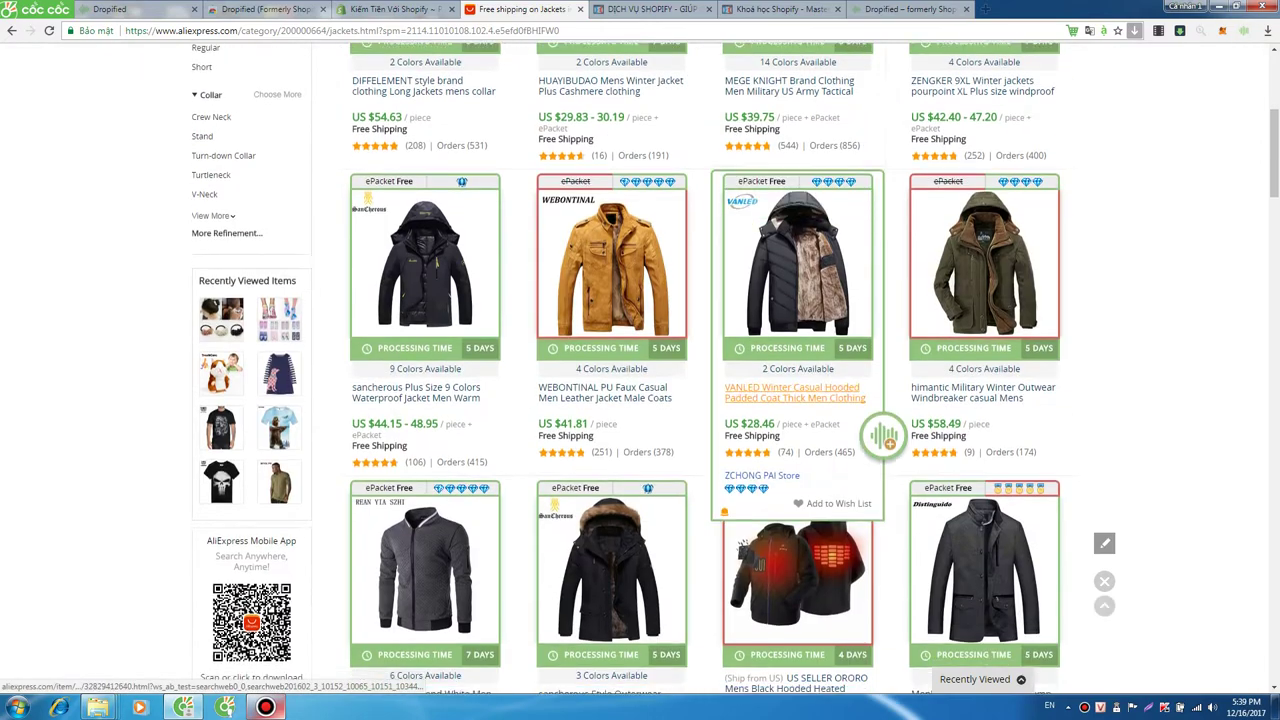
scroll(800, 400, up, 5)
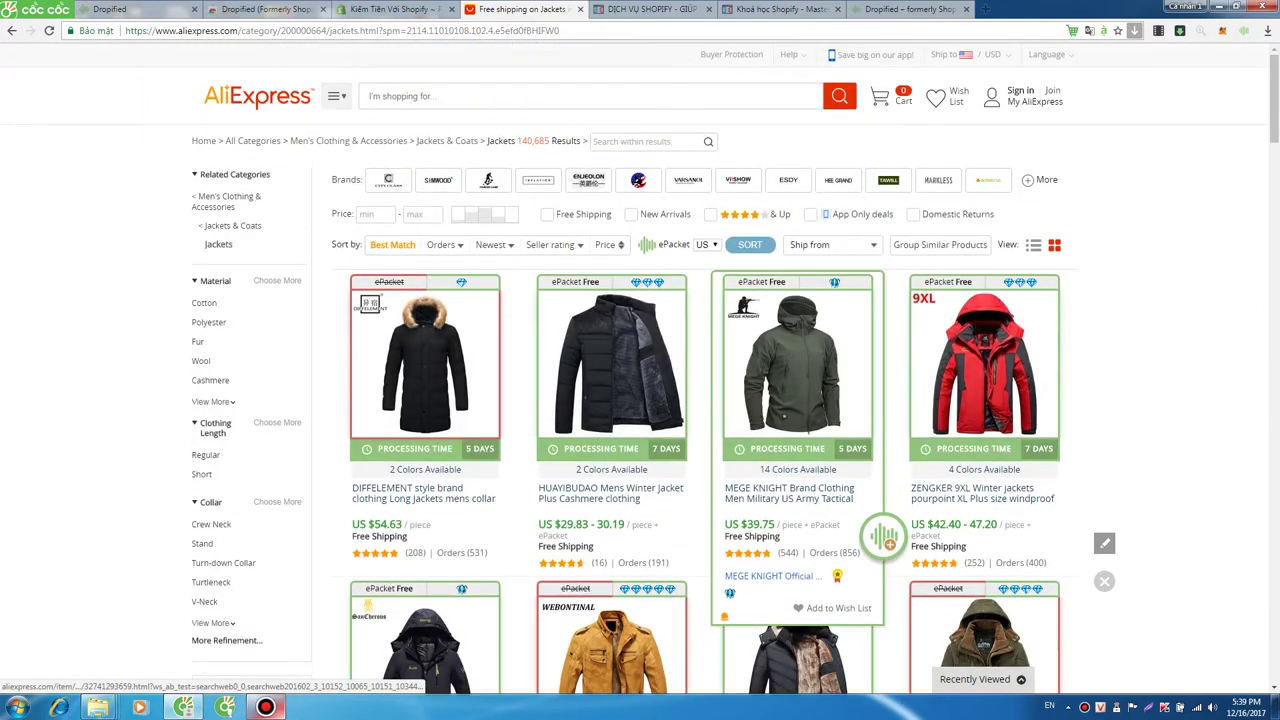
- Return to Dropified's Stores page and view the connected store and the Products Import settings
click(150, 10)
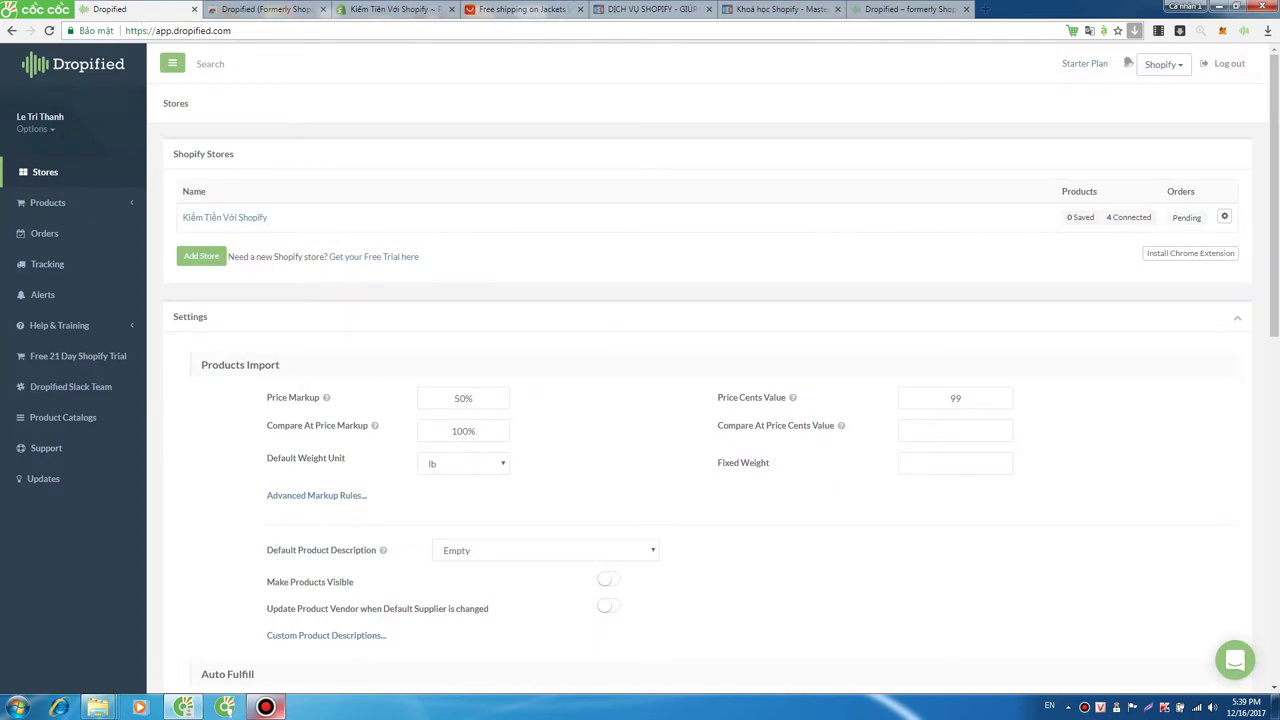
scroll(710, 367, down, 3)
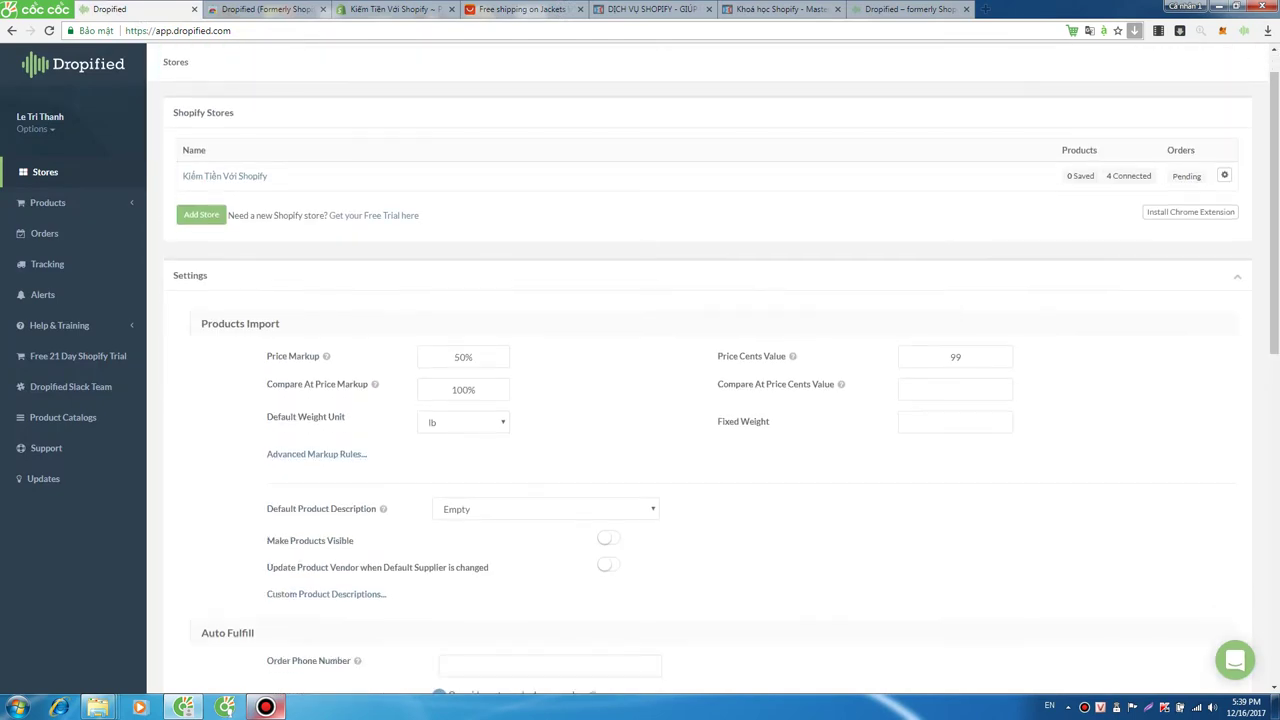
scroll(710, 367, up, 3)
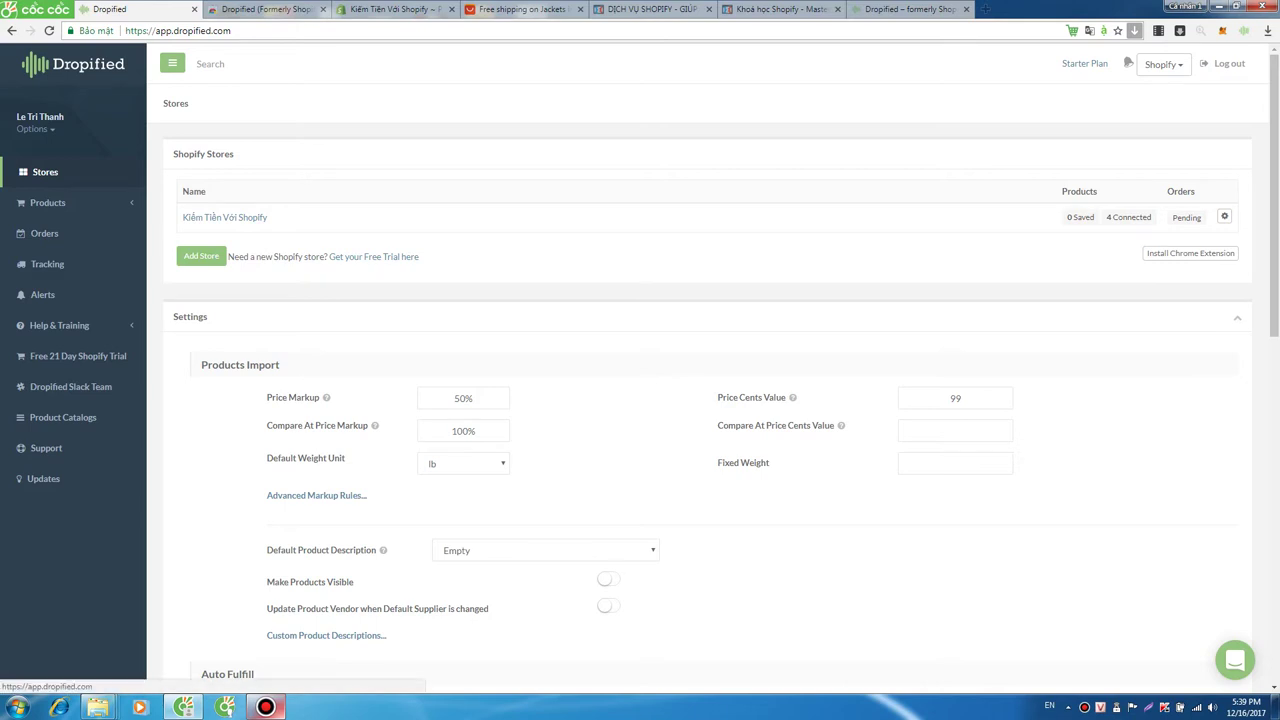
scroll(714, 368, down, 1)
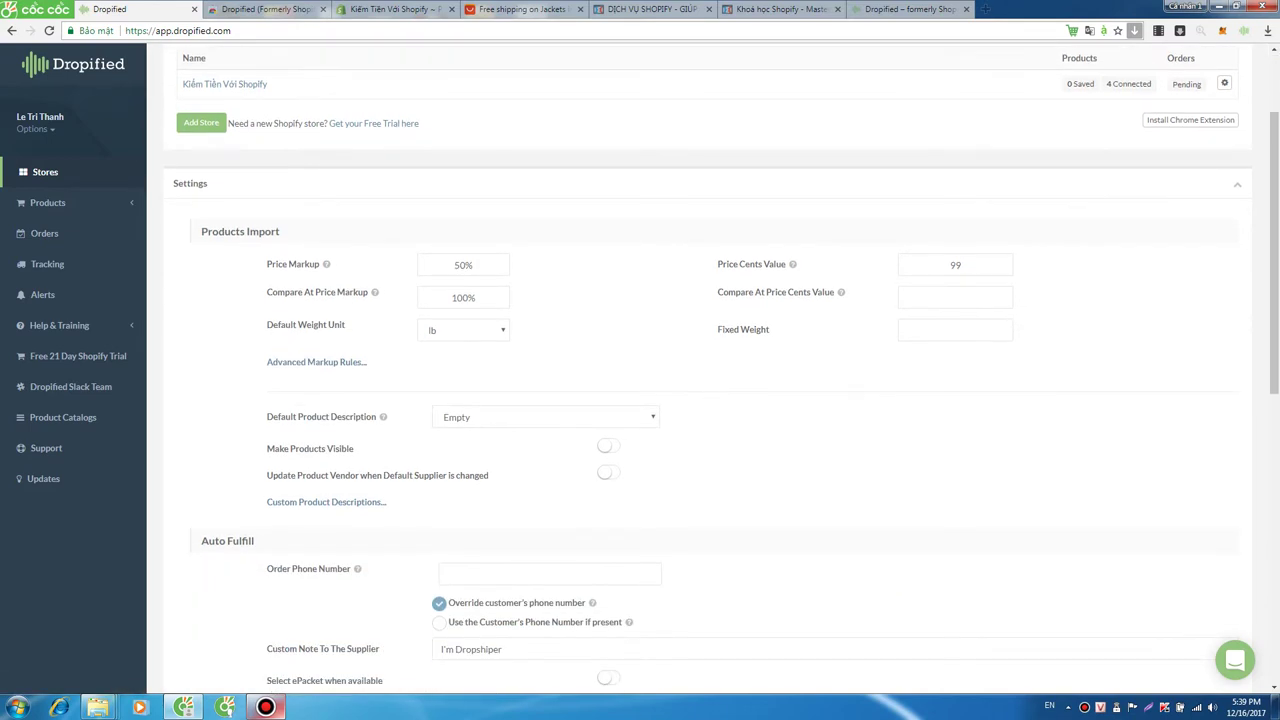
- Highlight the Price Markup label and percentage in the Products Import settings and read the setting's help text
drag(266, 264, 320, 264)
drag(452, 264, 474, 264)
mouse_move(326, 264)
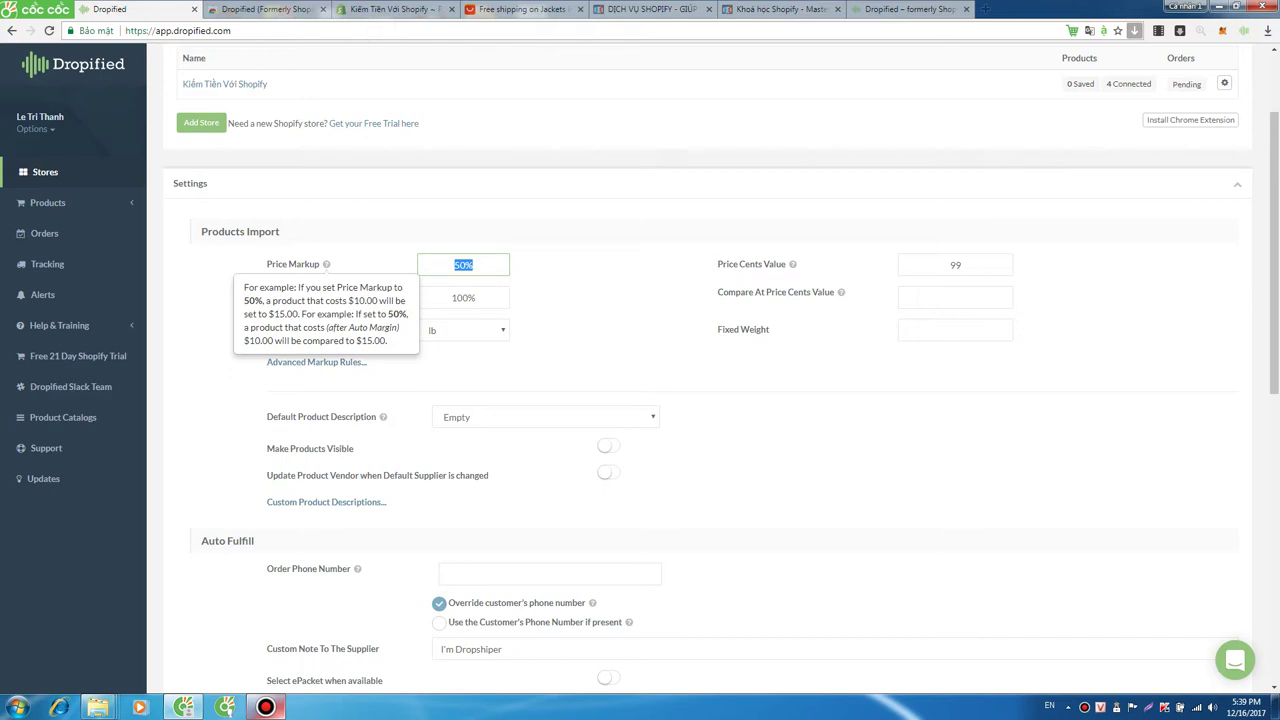
drag(450, 265, 474, 265)
click(301, 335)
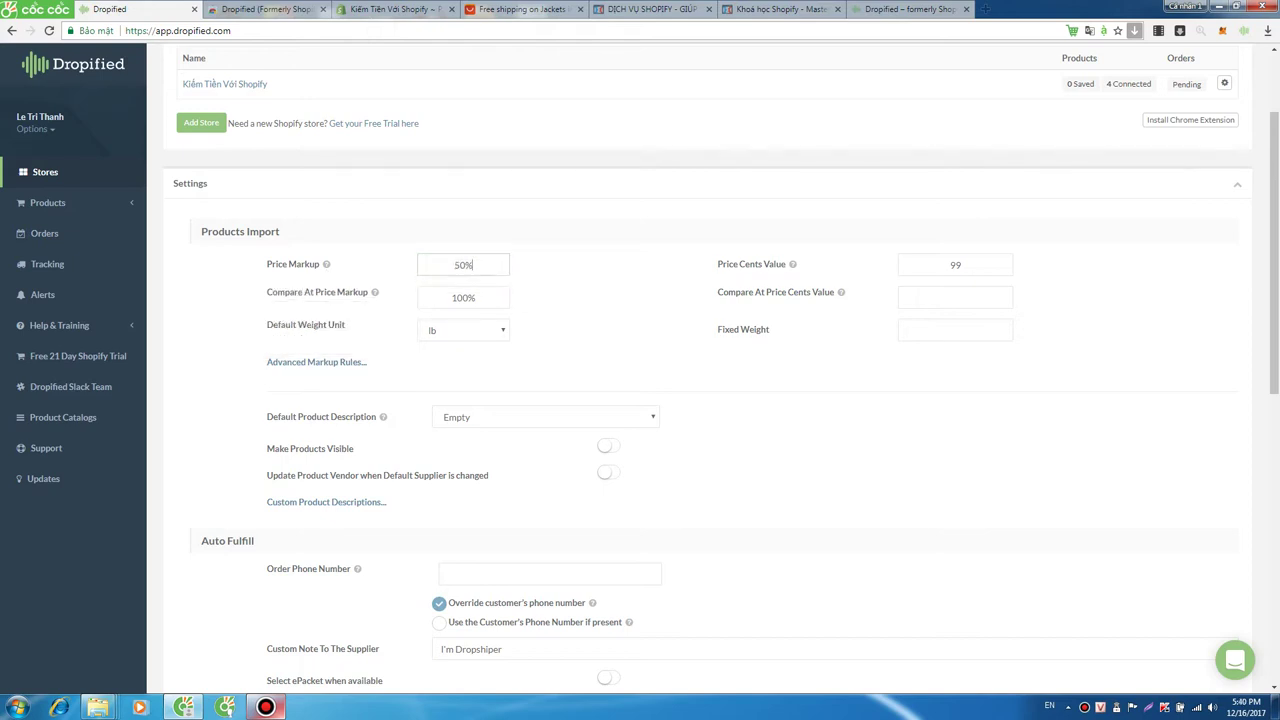
double_click(470, 264)
mouse_move(326, 264)
click(463, 265)
- Examine the Compare At Price Markup and Price Cents Value settings
drag(267, 292, 368, 292)
double_click(463, 297)
click(434, 314)
click(960, 265)
click(951, 265)
double_click(955, 265)
click(958, 265)
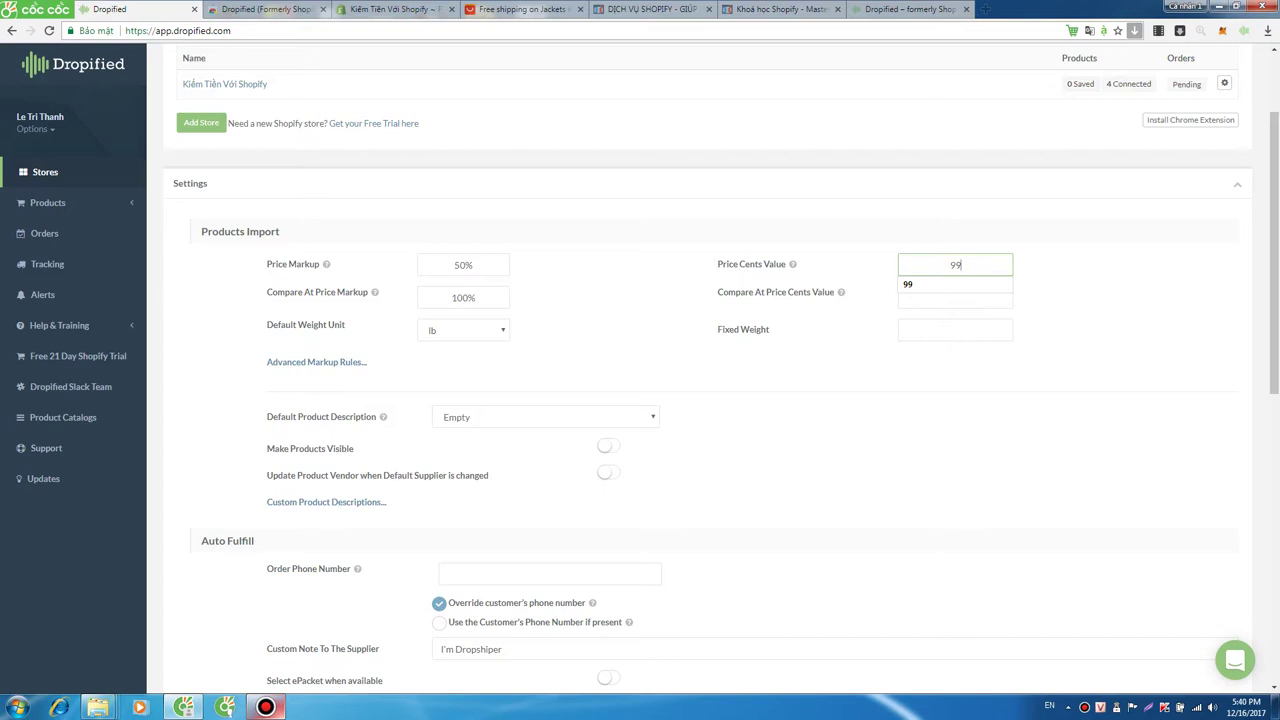
click(951, 349)
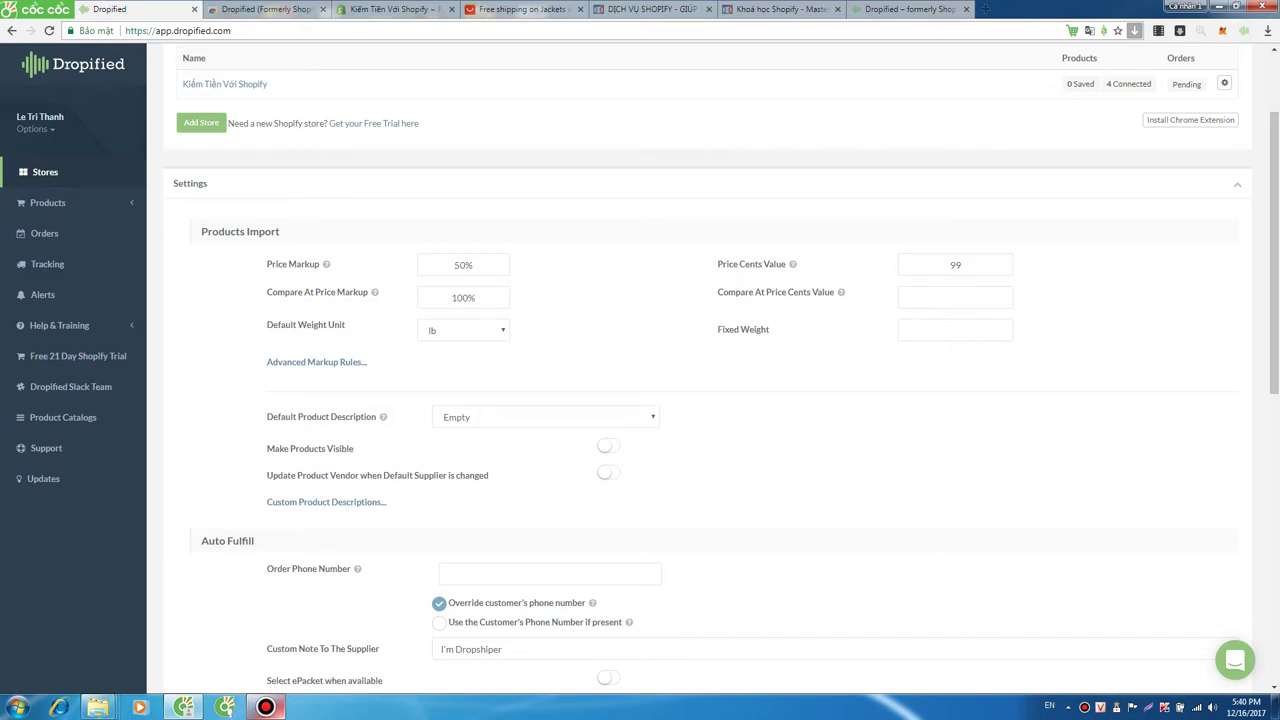
- Set the Compare At Price Cents Value to 99 and the Fixed Weight to 0 in the Products Import settings
click(955, 297)
text(99)
key(Tab)
click(955, 329)
text(0)
key(ctrl+a)
double_click(955, 330)
drag(717, 329, 771, 329)
double_click(955, 330)
click(743, 329)
scroll(700, 400, down, 1)
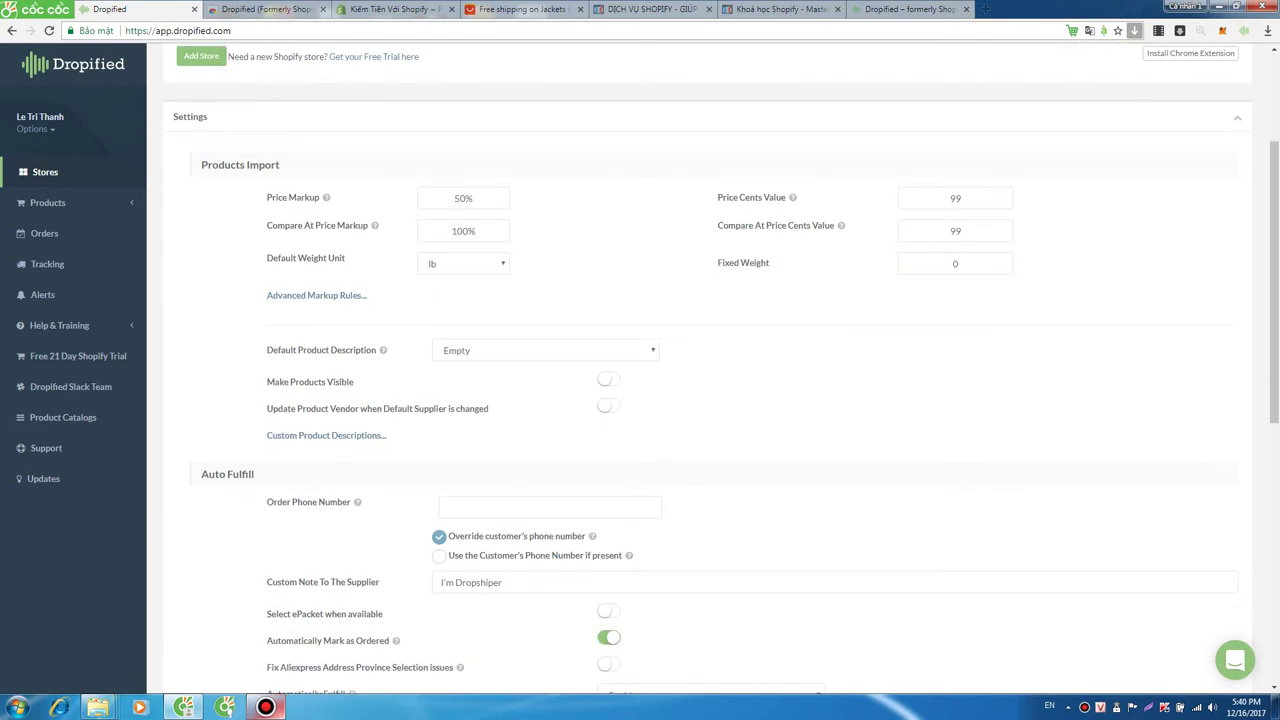
- Examine the Default Weight Unit choices and the settings from Products Import down to Auto Fulfill
scroll(700, 400, up, 3)
scroll(700, 400, down, 5)
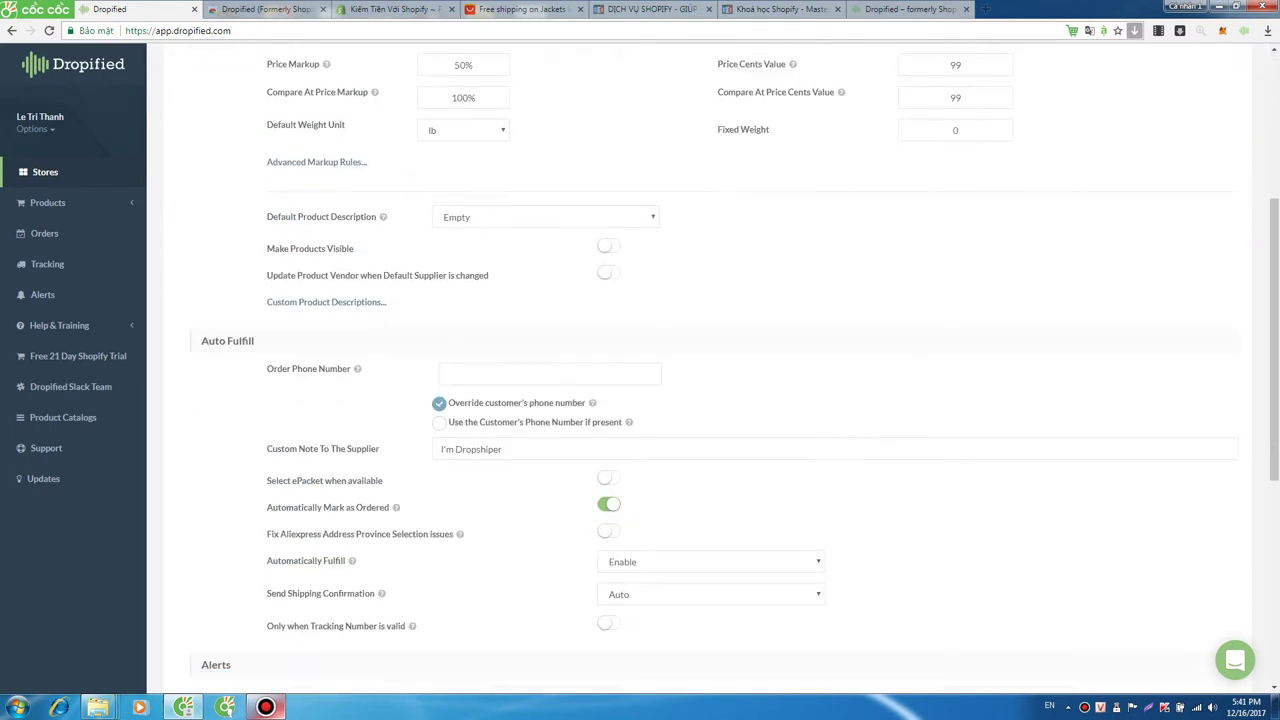
click(463, 130)
click(463, 130)
scroll(700, 400, up, 2)
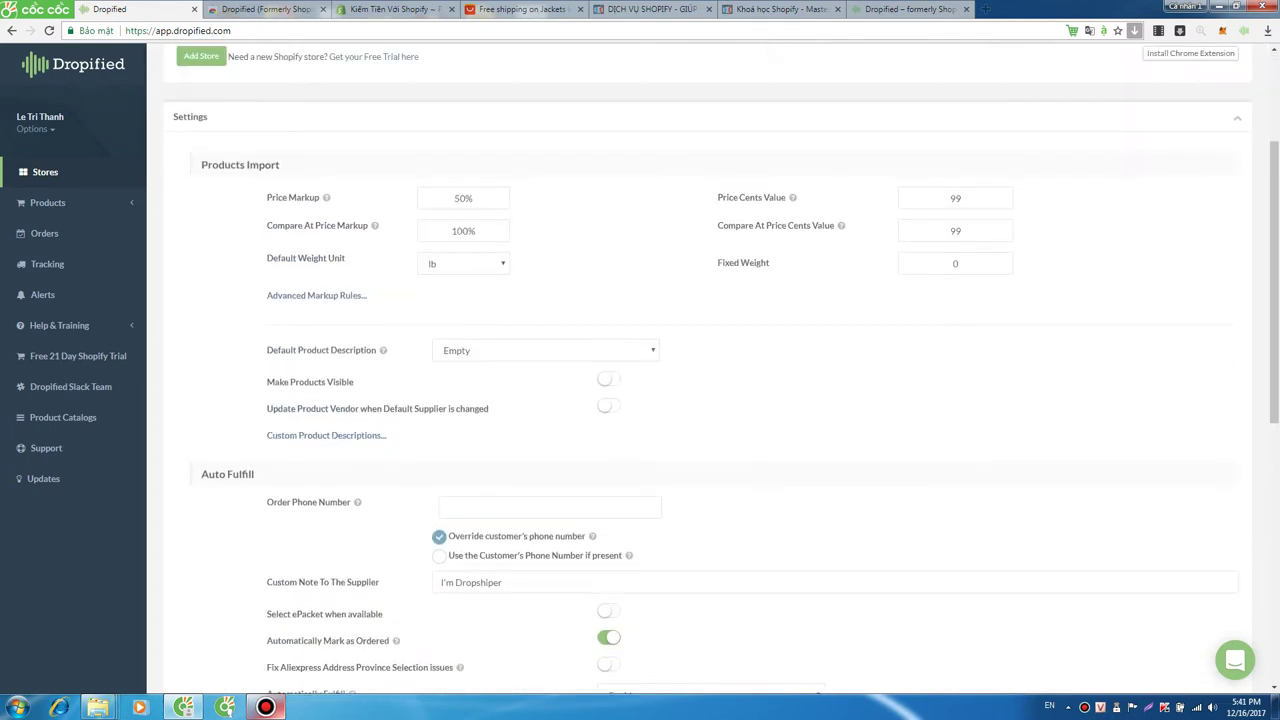
scroll(700, 400, down, 3)
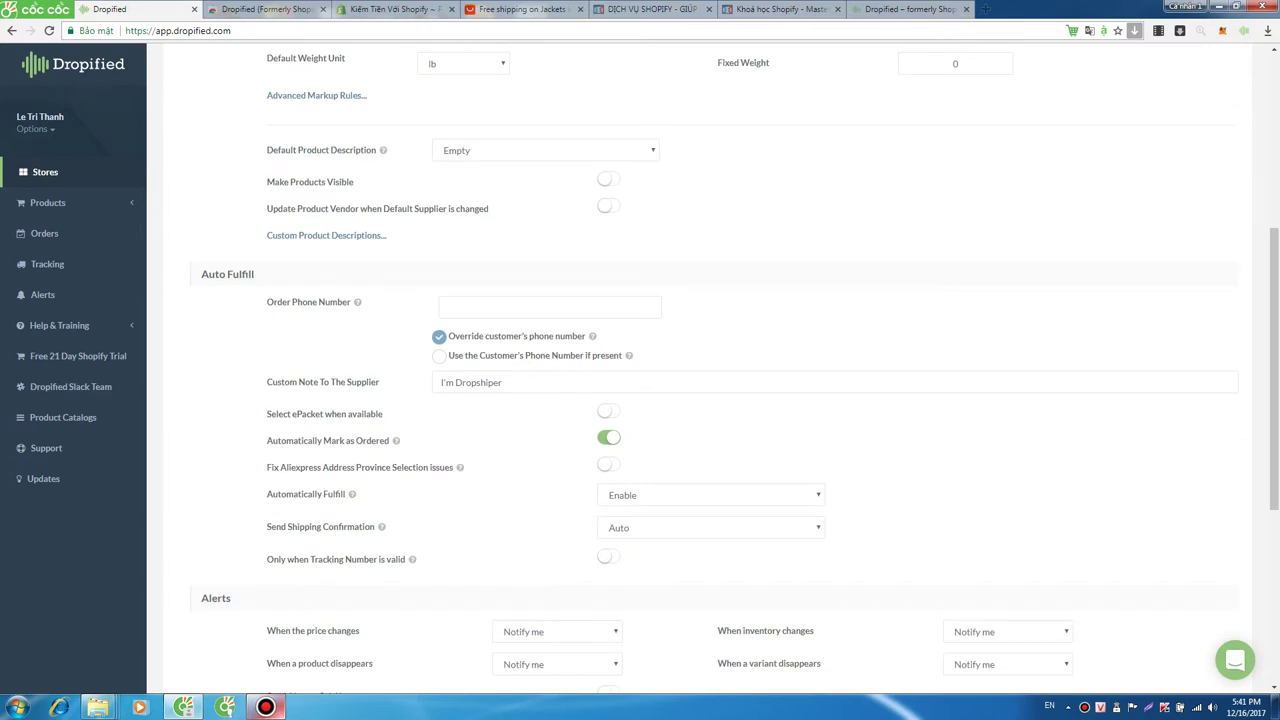
scroll(700, 400, down, 2)
- Highlight the Custom Note To The Supplier label and the note's text in the Auto Fulfill settings
drag(267, 382, 380, 382)
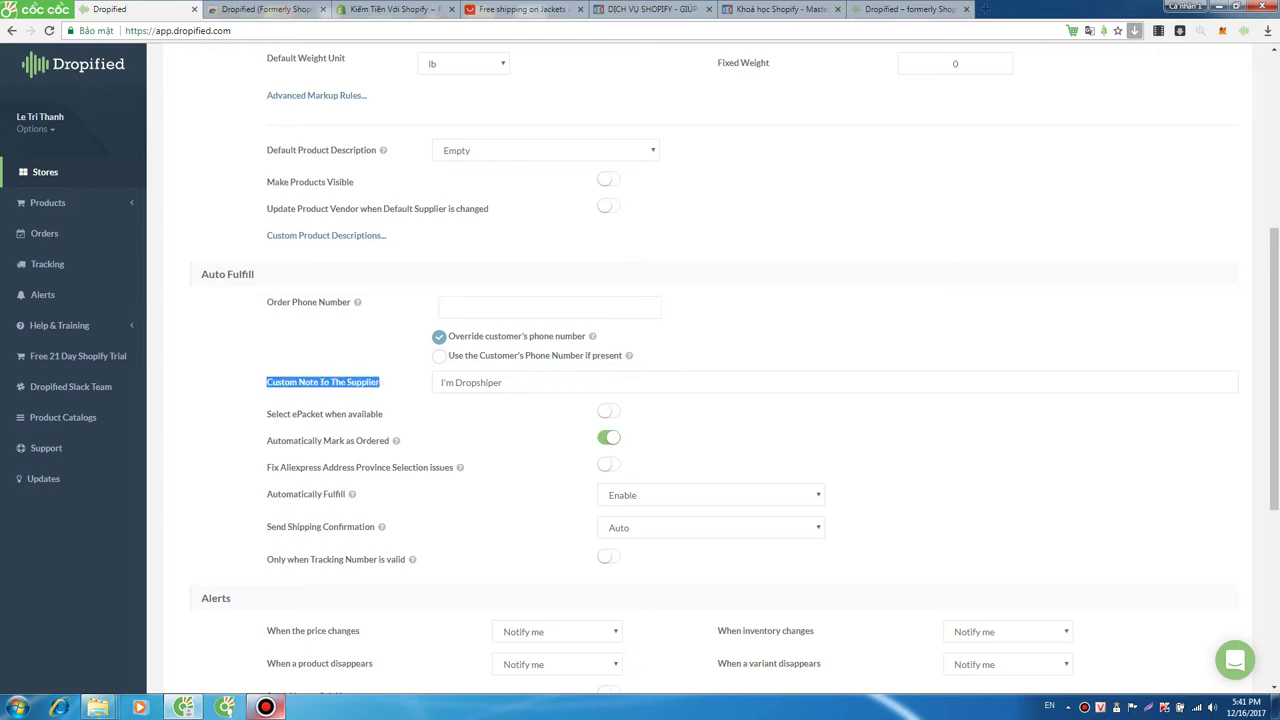
key(Tab)
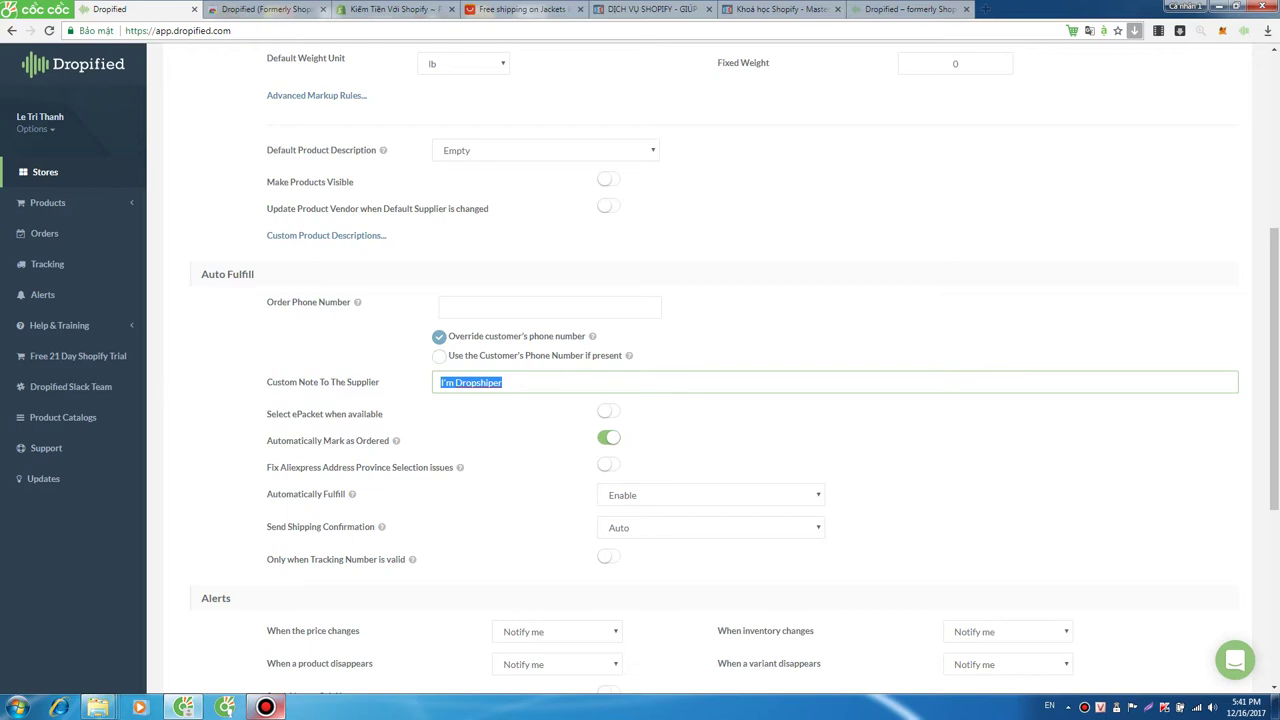
triple_click(471, 382)
key(Tab)
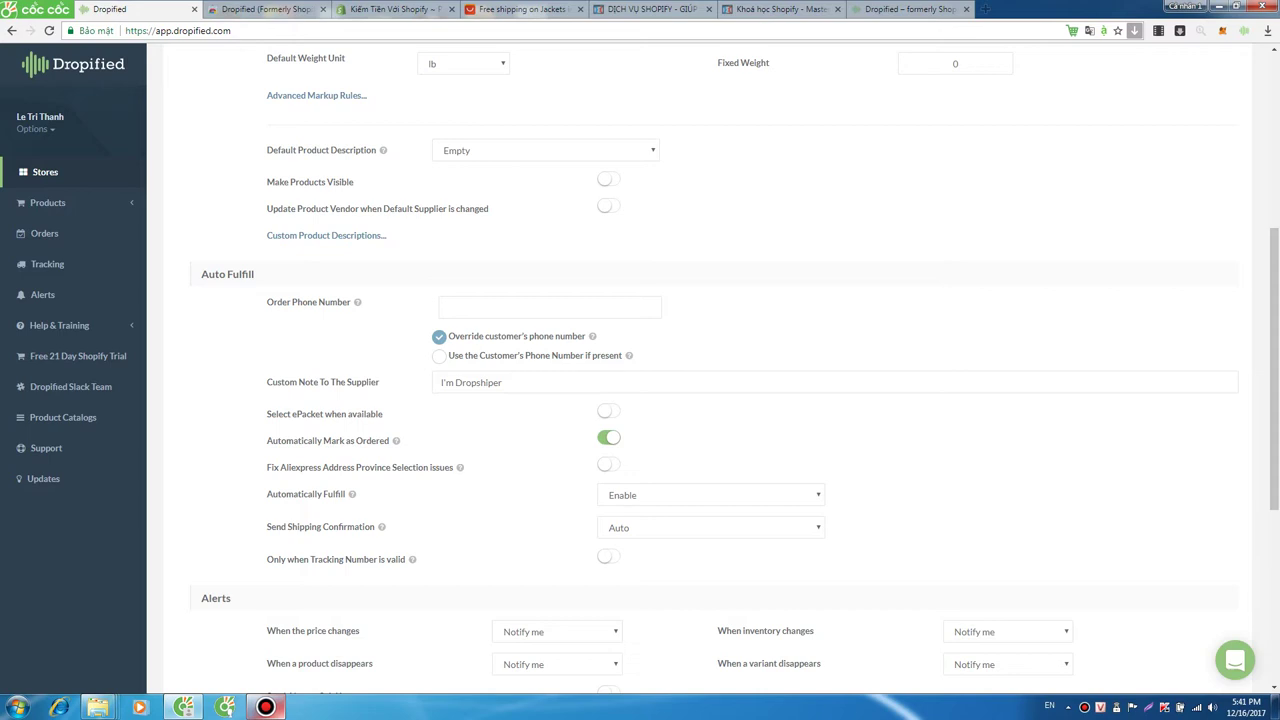
triple_click(470, 382)
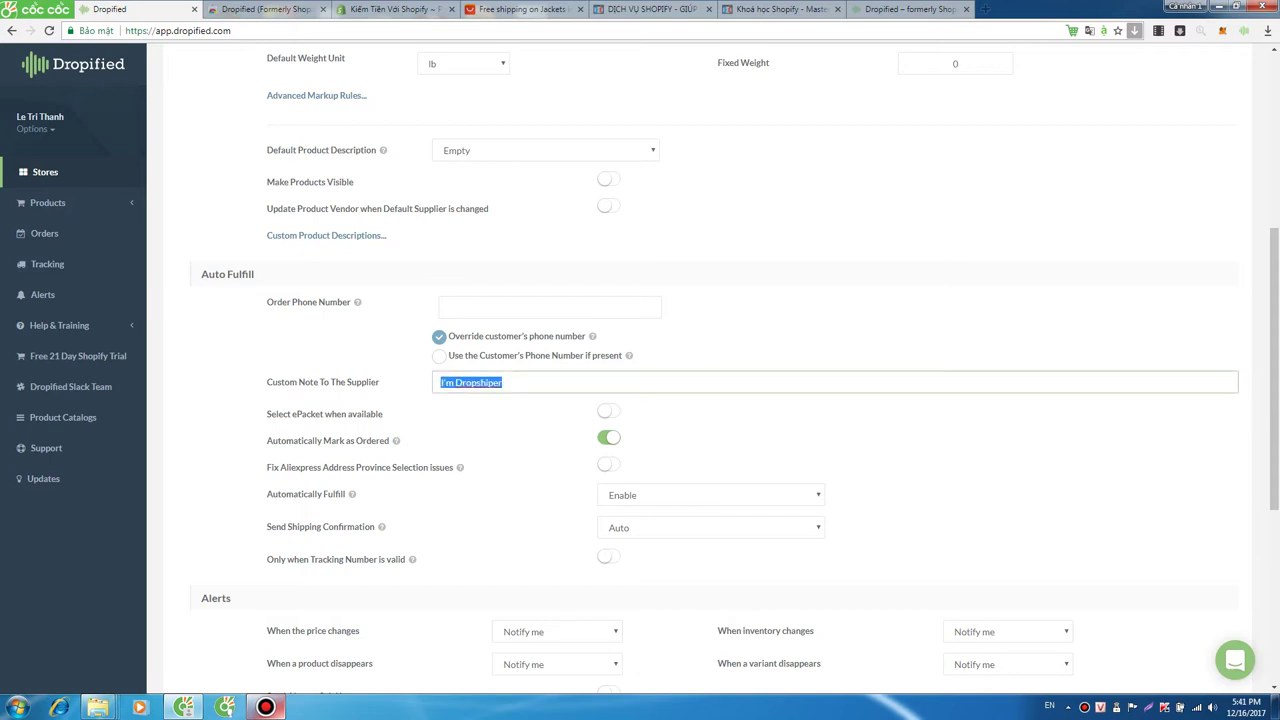
key(Tab)
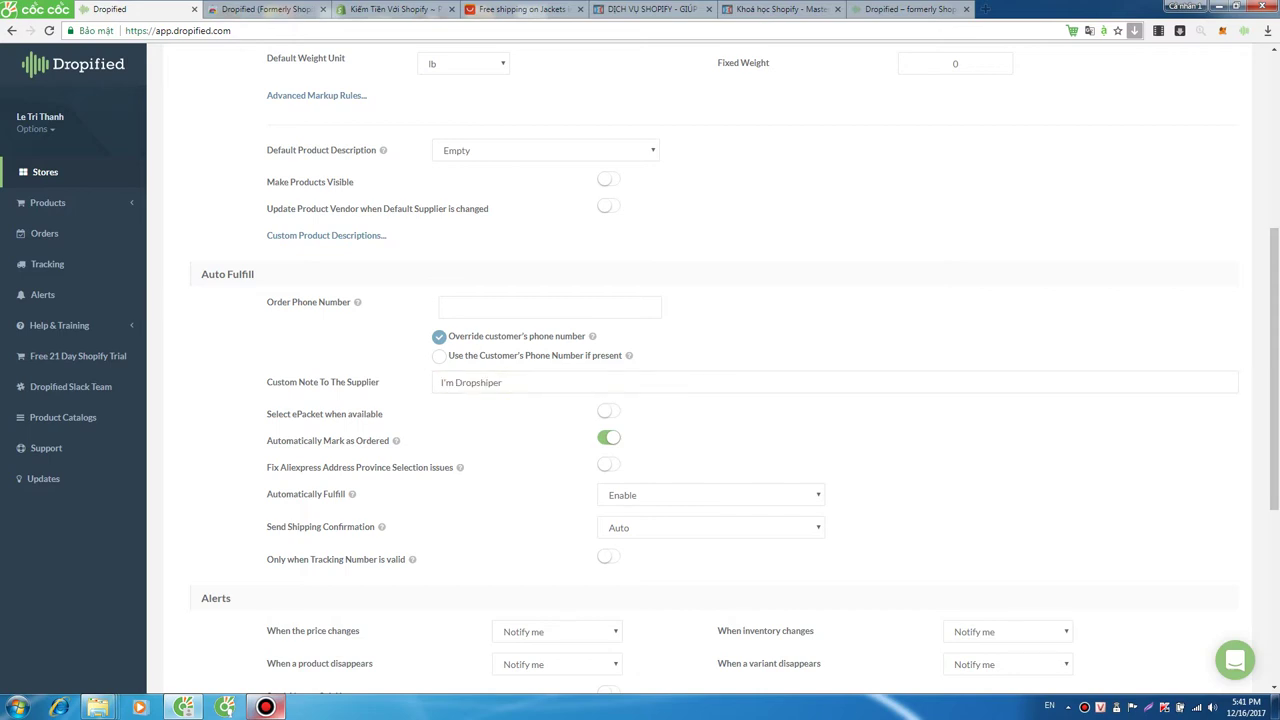
- Highlight the "Select ePacket when available" option and the Auto Fulfill section heading
triple_click(324, 414)
click(376, 414)
drag(384, 414, 266, 413)
click(360, 414)
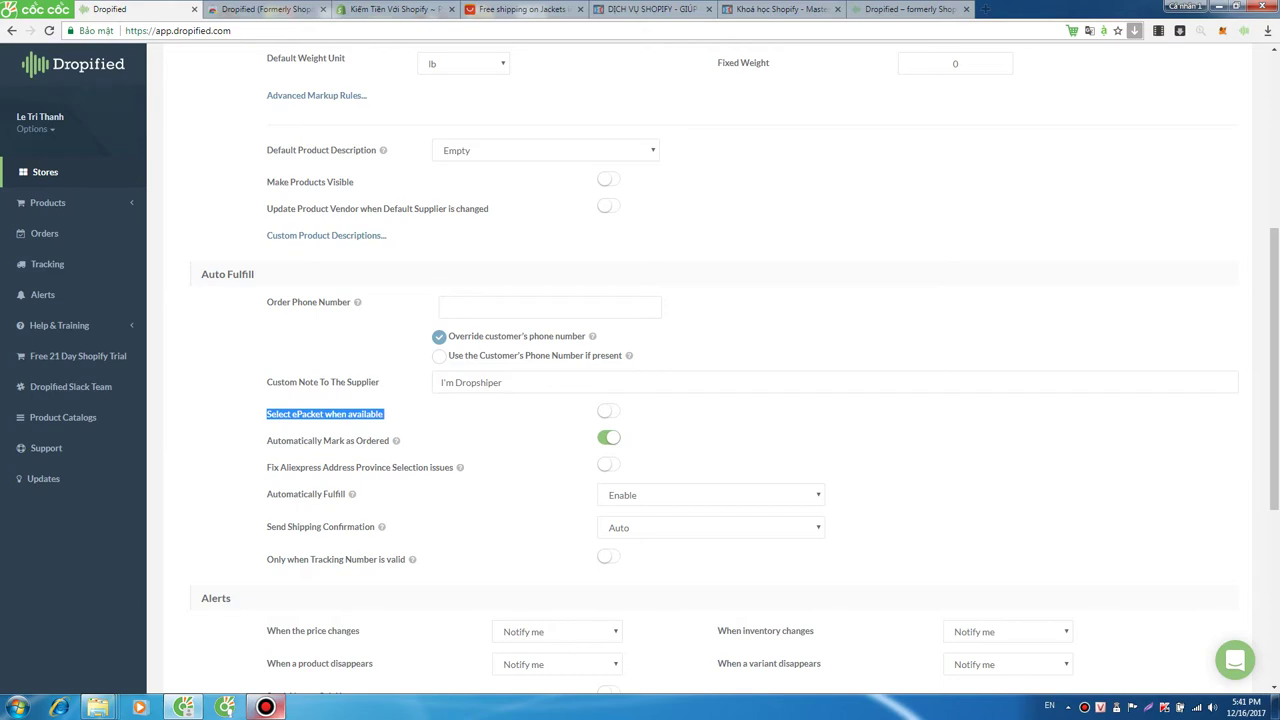
scroll(700, 370, down, 1)
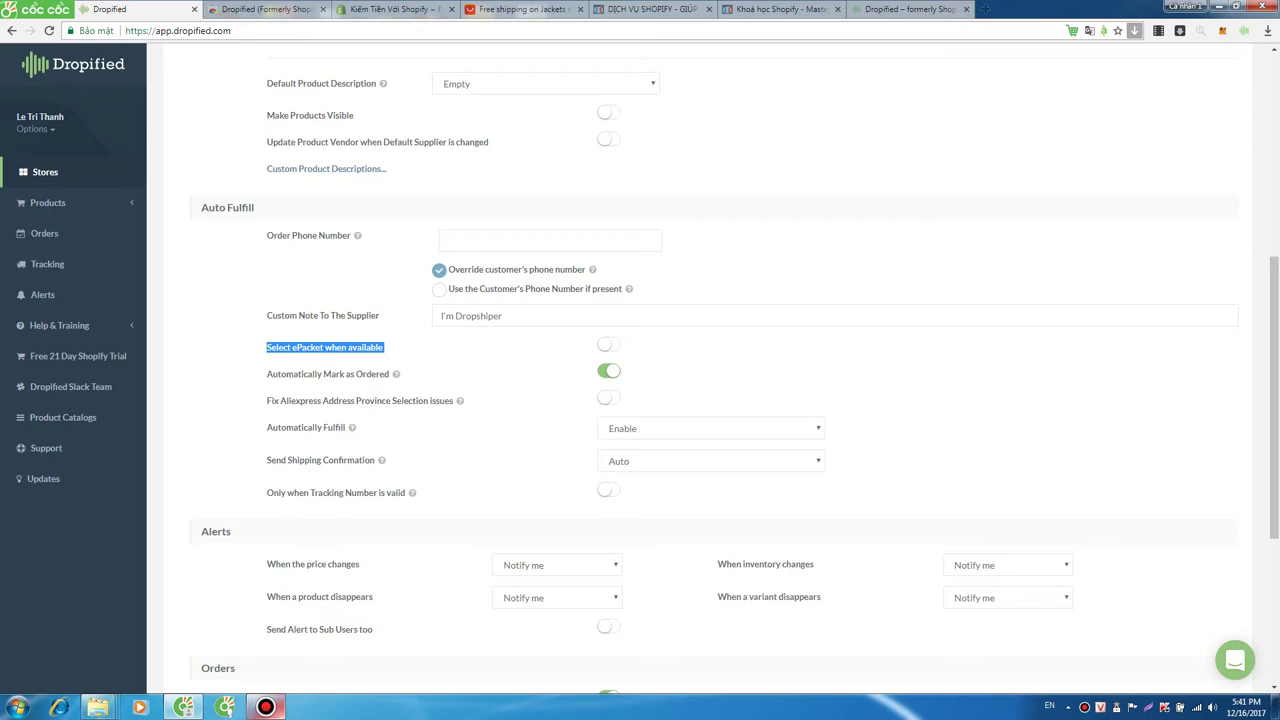
scroll(700, 370, down, 2)
scroll(700, 370, up, 3)
drag(255, 274, 201, 274)
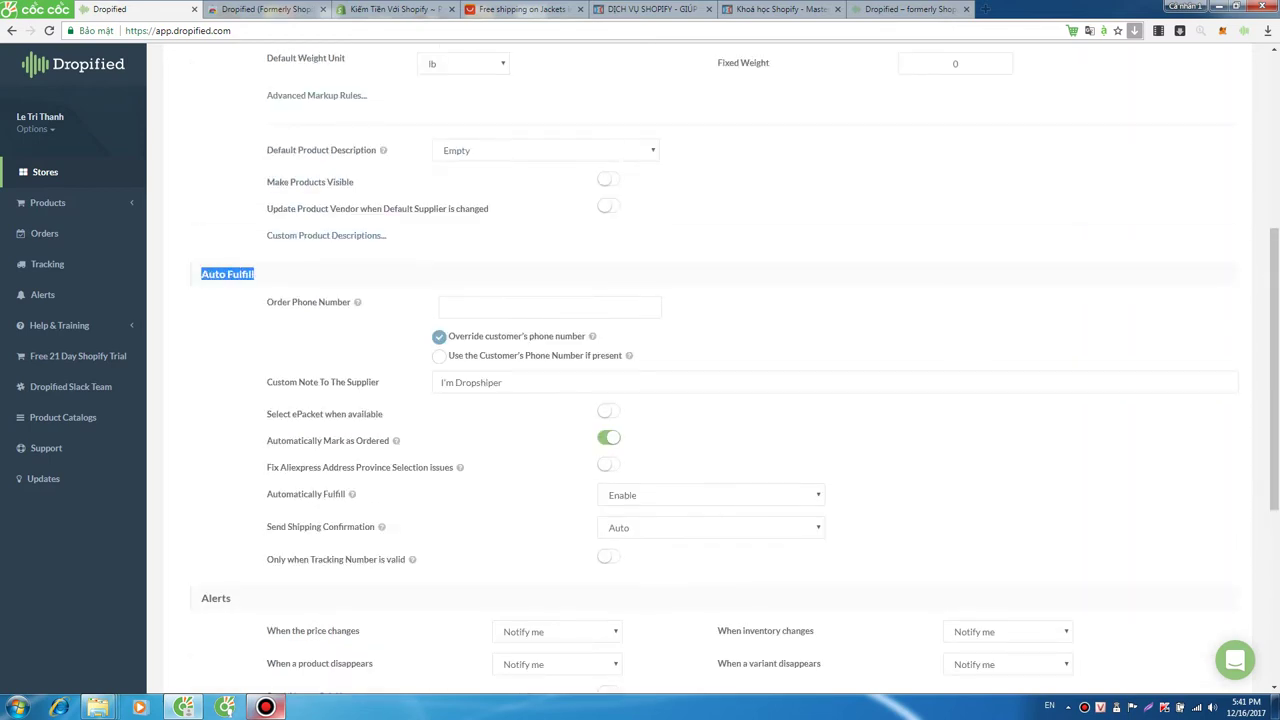
- Look at the Send Shipping Confirmation choices, keeping Auto, and view the Alerts and Orders settings
scroll(700, 370, down, 2)
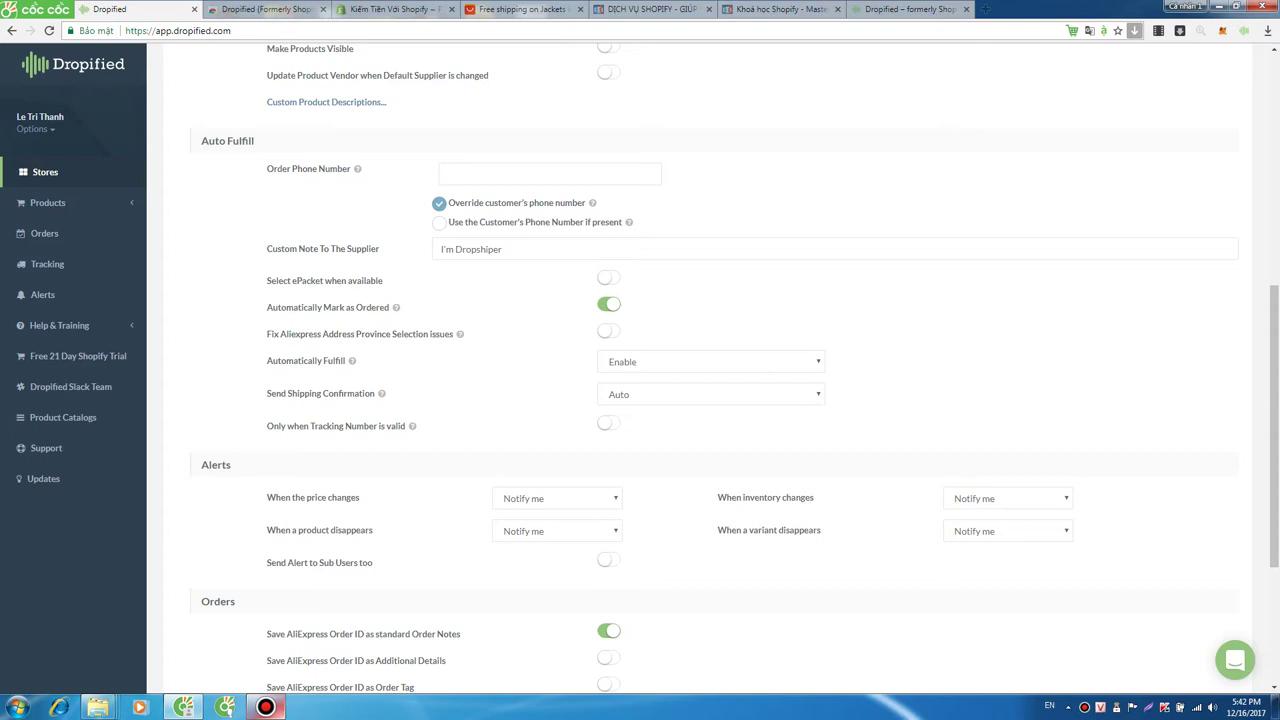
scroll(700, 370, down, 3)
scroll(700, 370, up, 3)
click(710, 394)
key(Return)
scroll(700, 400, down, 3)
scroll(700, 400, down, 1)
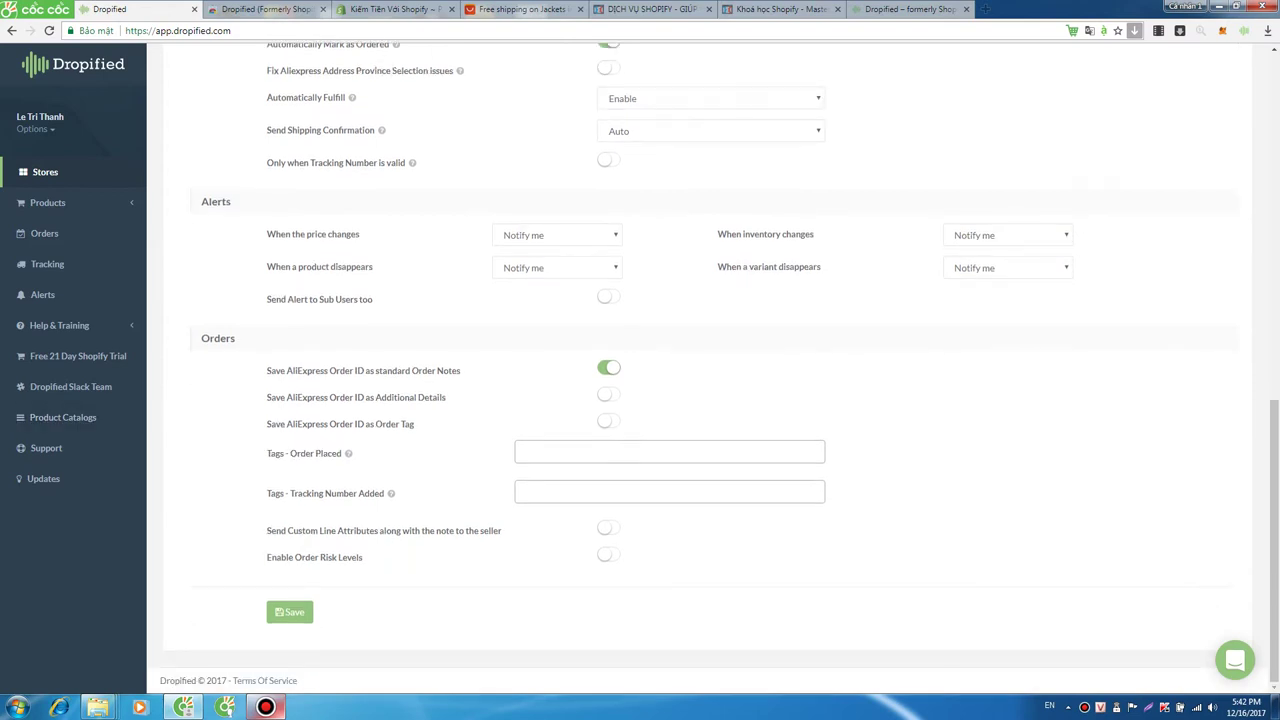
- Review all the store settings once more and save them
scroll(700, 400, up, 8)
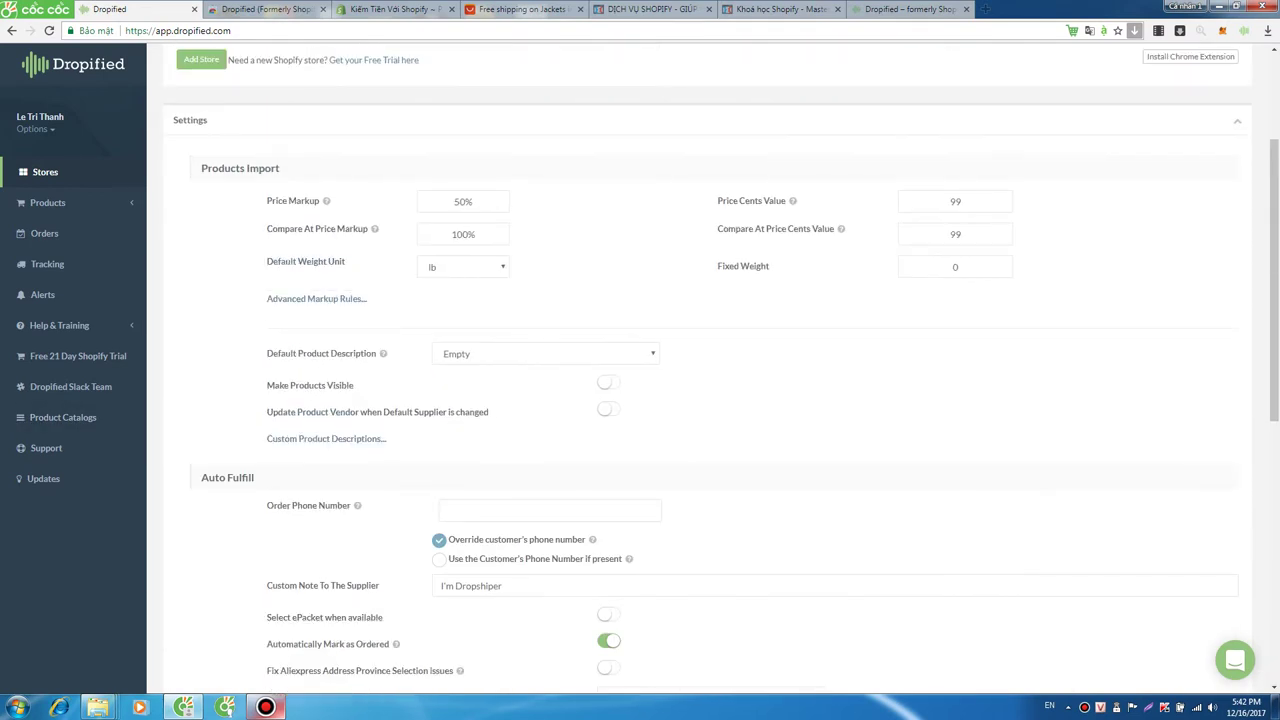
scroll(700, 400, down, 8)
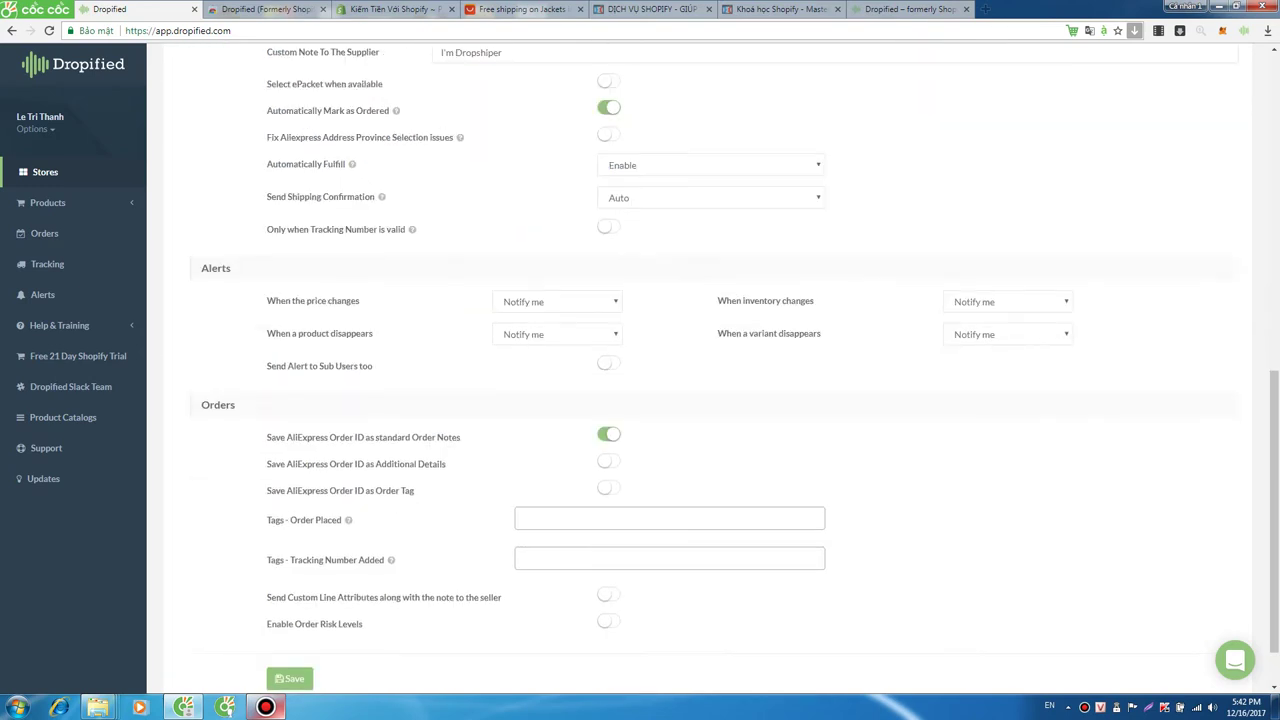
click(289, 612)
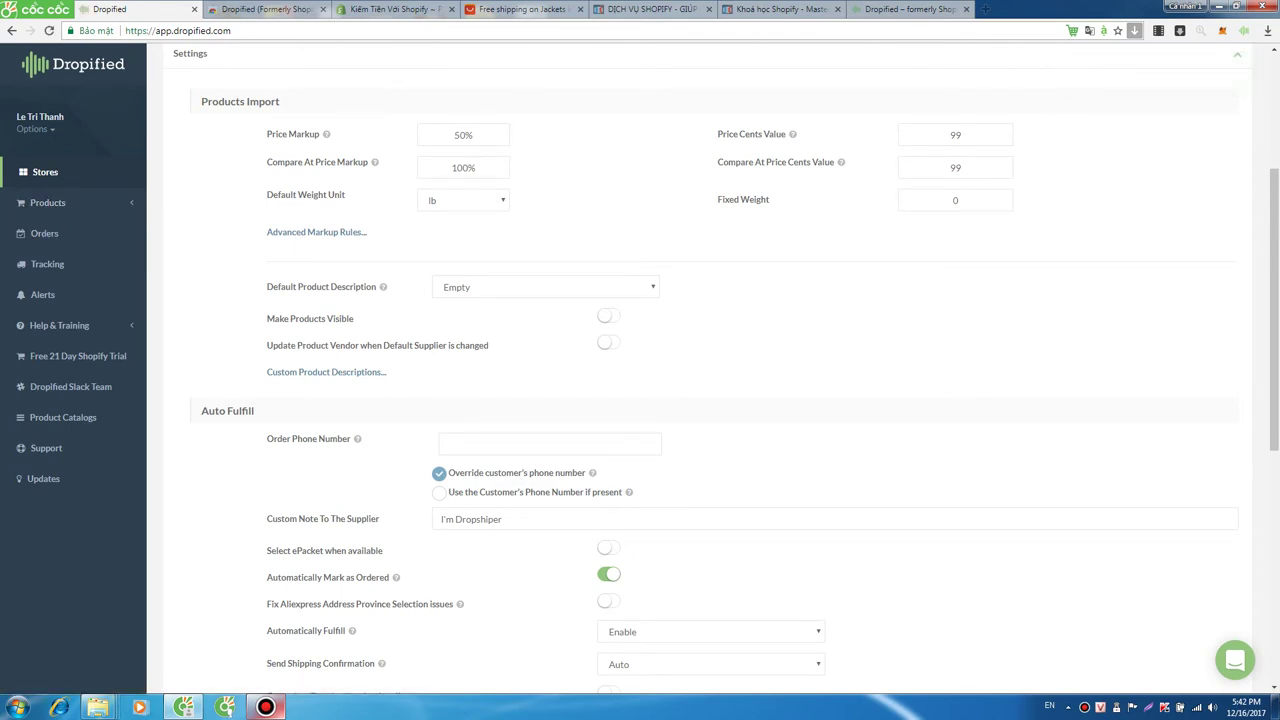
- View Dropified's Products, Orders, Tracking and Alerts pages in turn
click(47, 202)
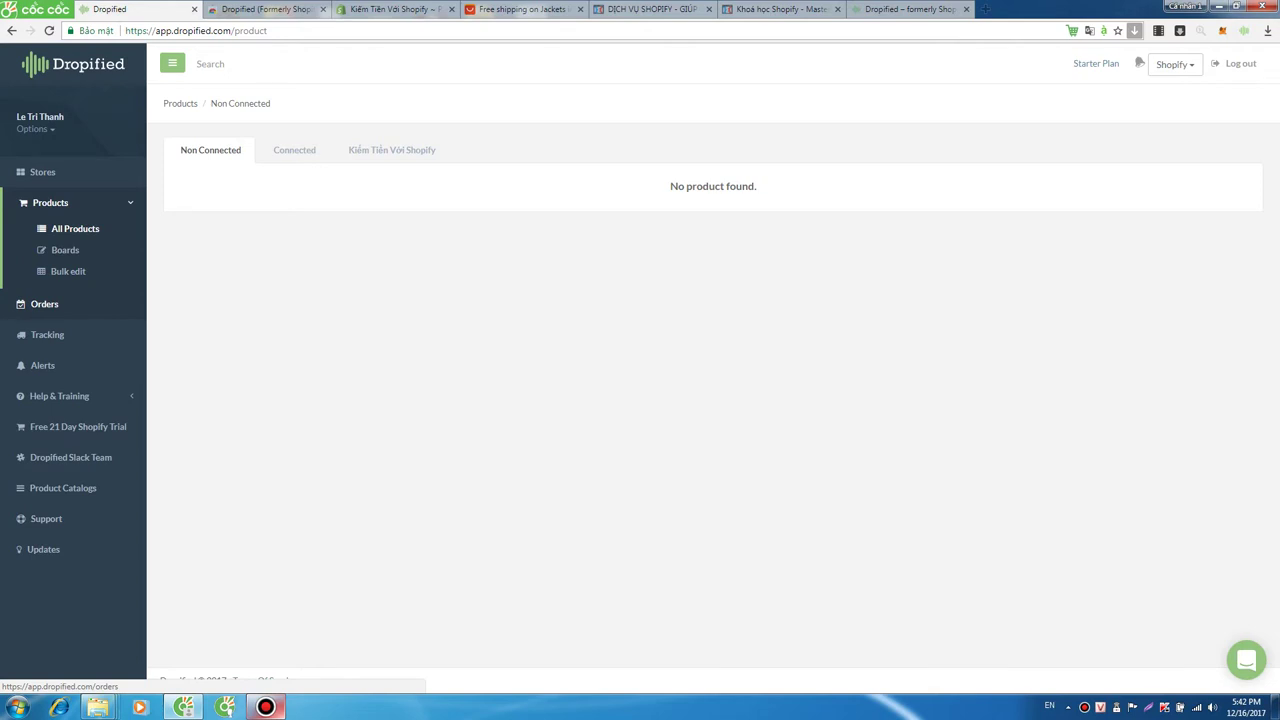
click(44, 304)
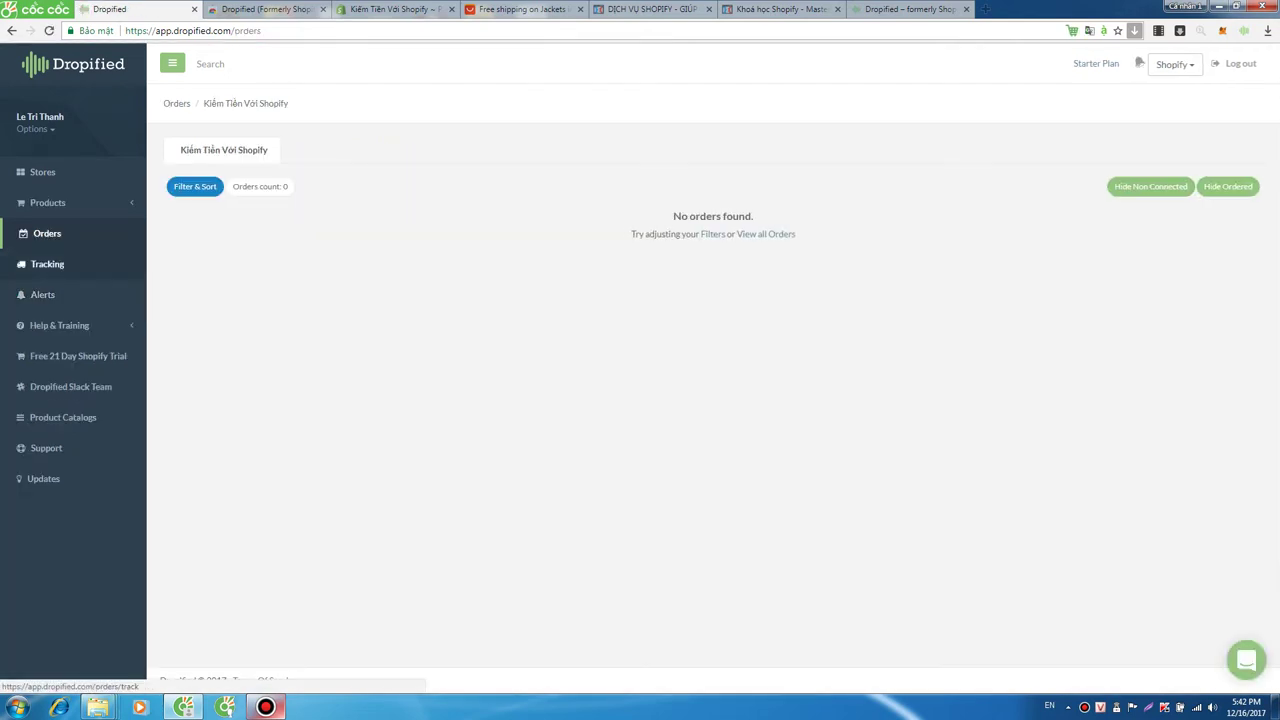
click(47, 264)
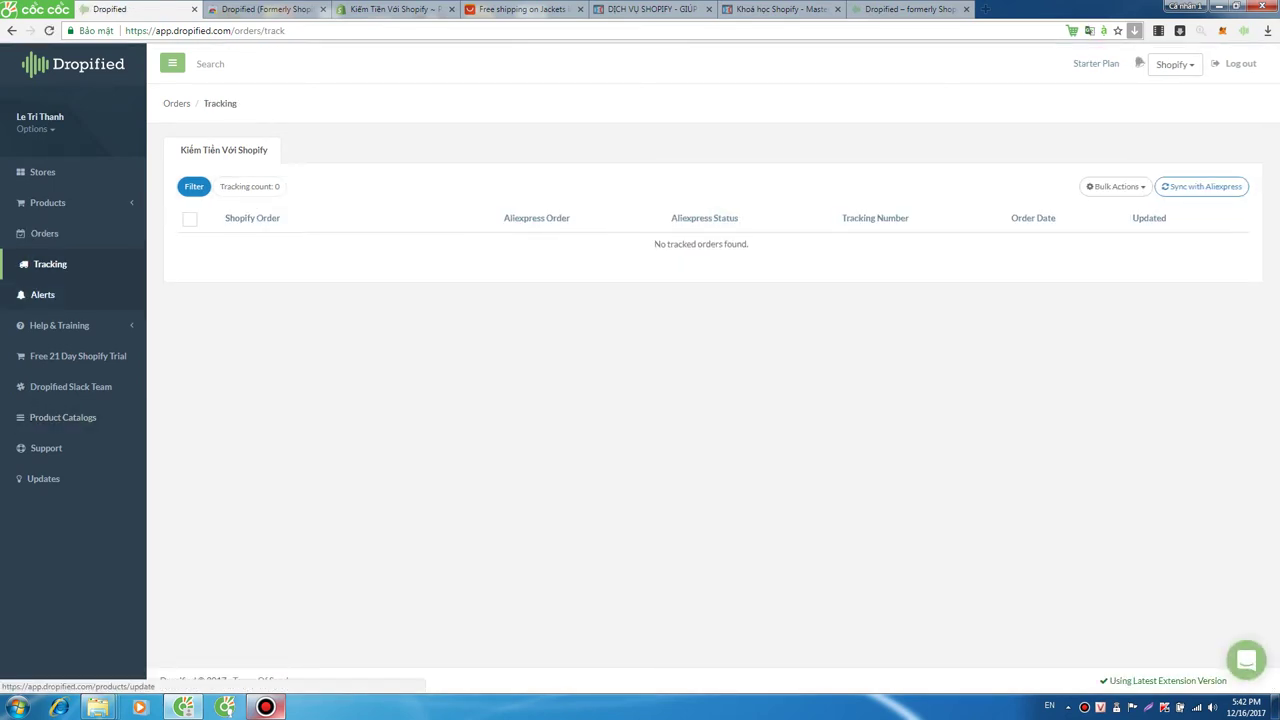
click(42, 294)
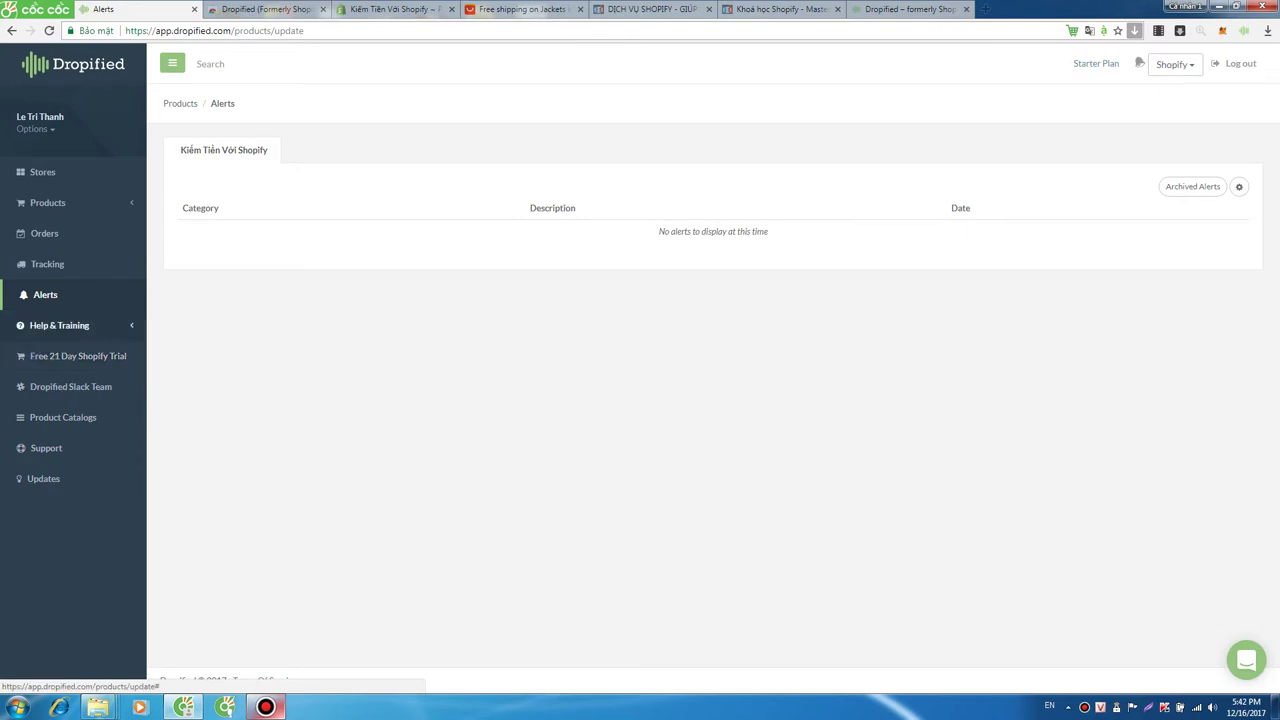
- View the Training Videos page from Help & Training, and close it to return to the Alerts page
click(60, 325)
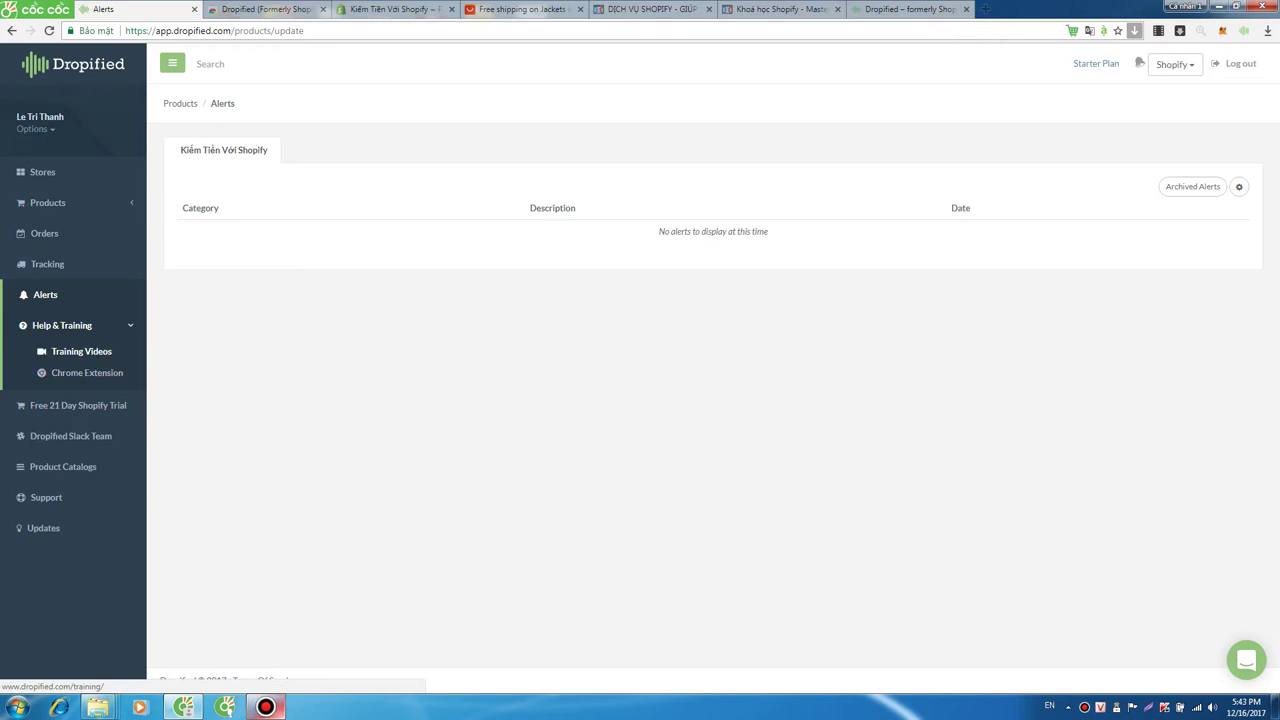
click(82, 352)
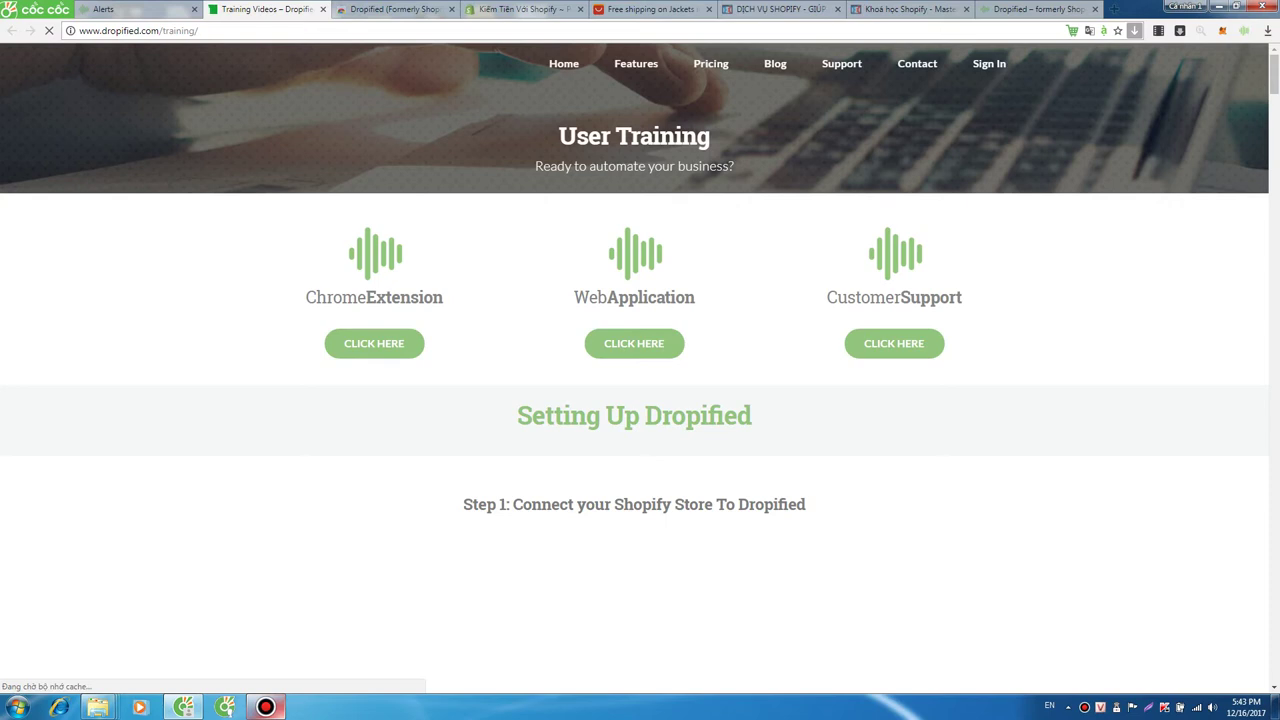
key(ctrl+w)
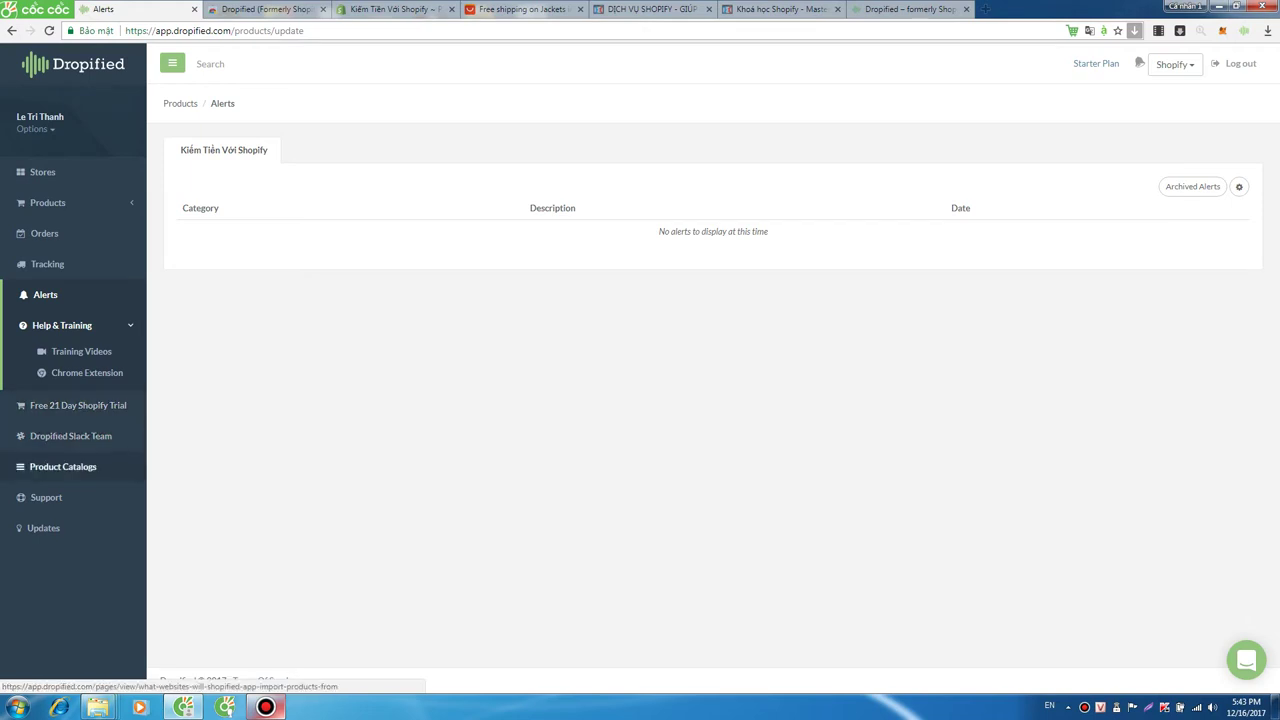
- View the Product Catalogs page and read through its list of websites that products can be imported from
click(63, 466)
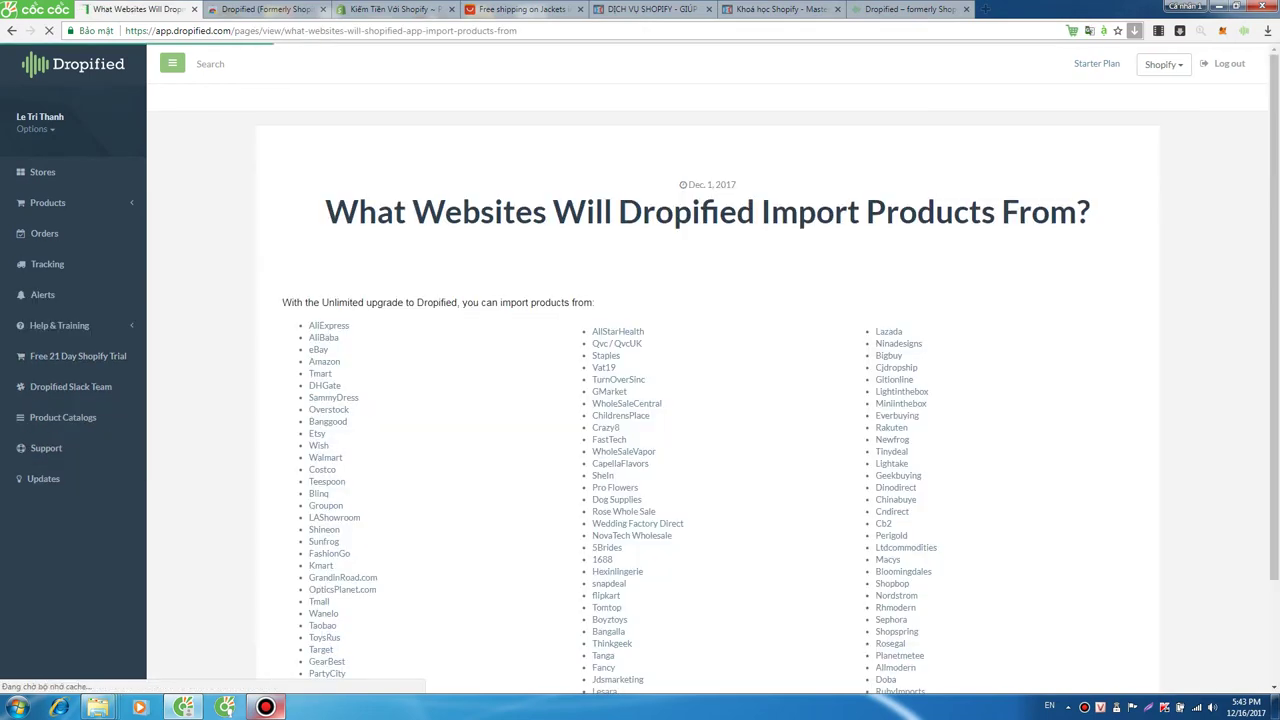
drag(325, 211, 1090, 212)
click(1090, 212)
scroll(707, 400, down, 2)
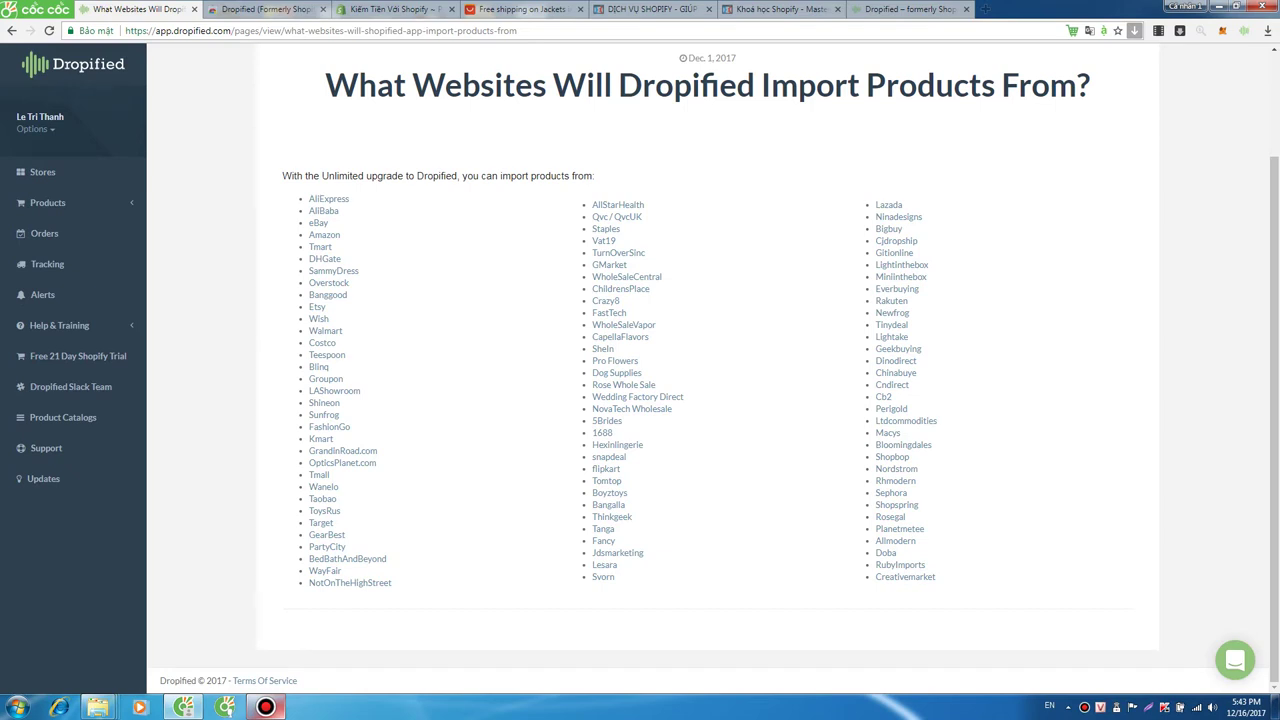
mouse_move(308, 198)
mouse_down()
mouse_move(936, 530)
mouse_move(940, 580)
mouse_move(313, 295)
mouse_move(309, 198)
mouse_up()
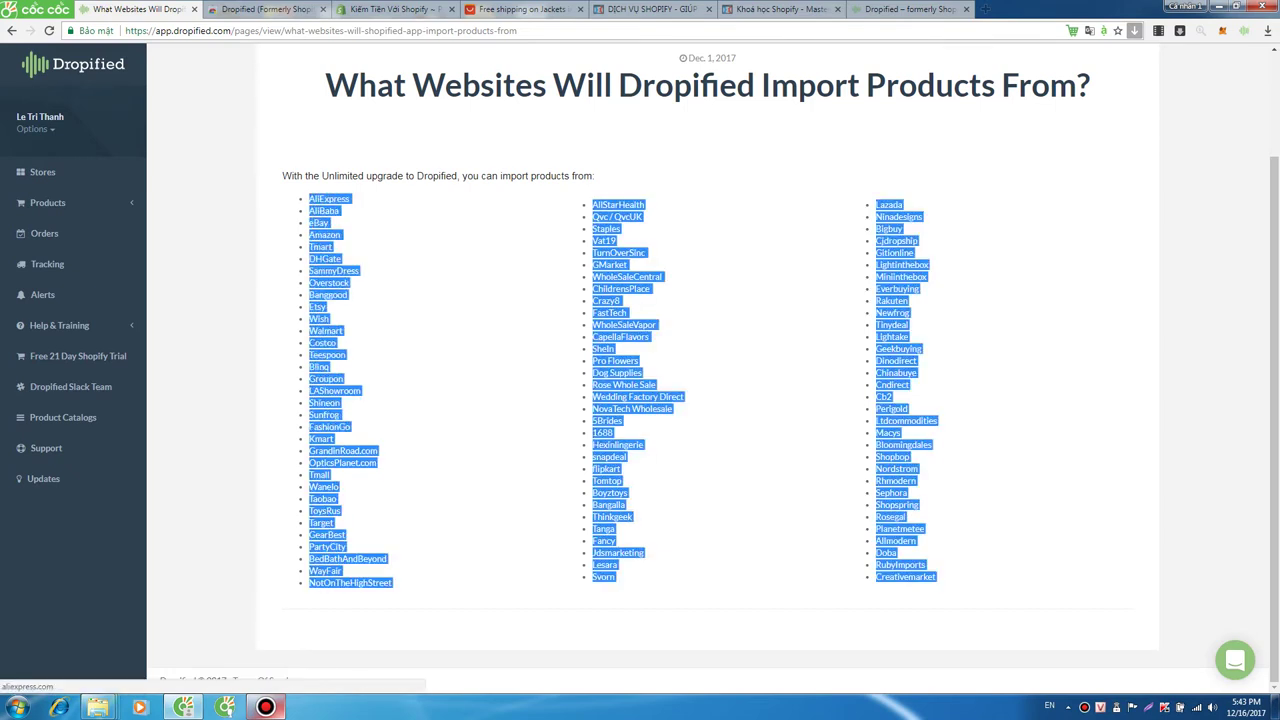
click(676, 372)
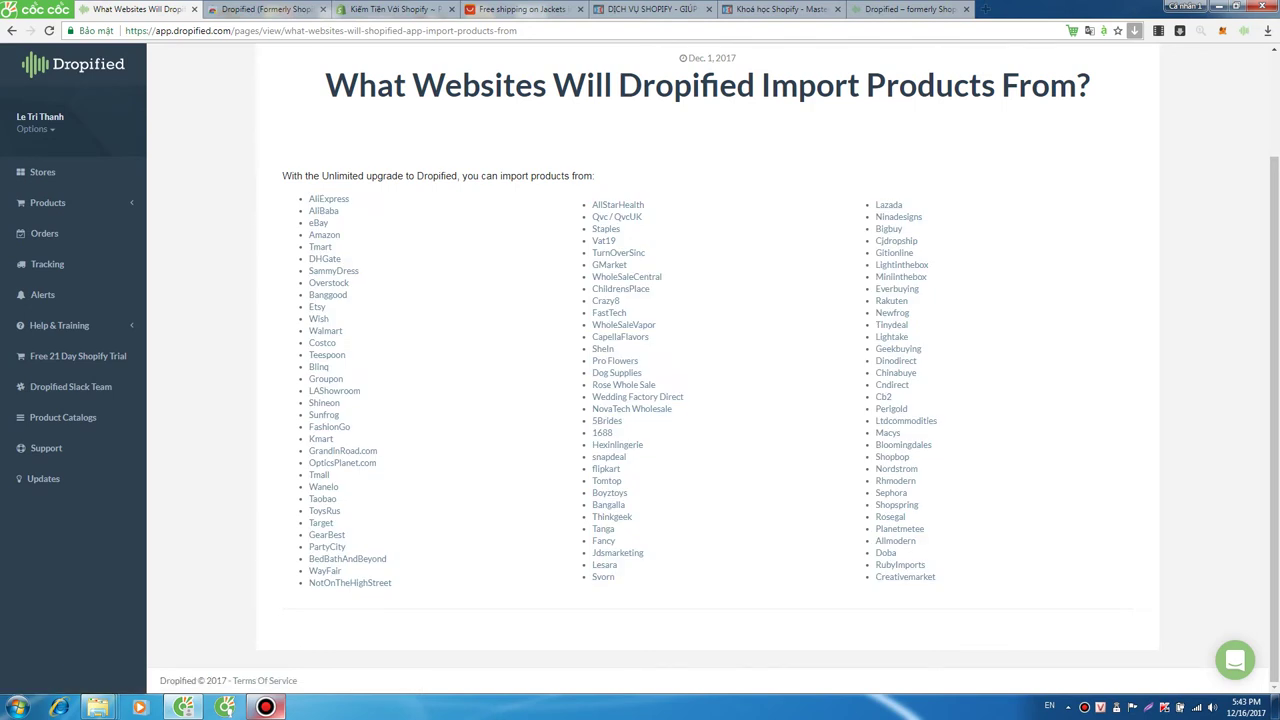
drag(616, 85, 756, 85)
click(756, 85)
drag(309, 198, 936, 577)
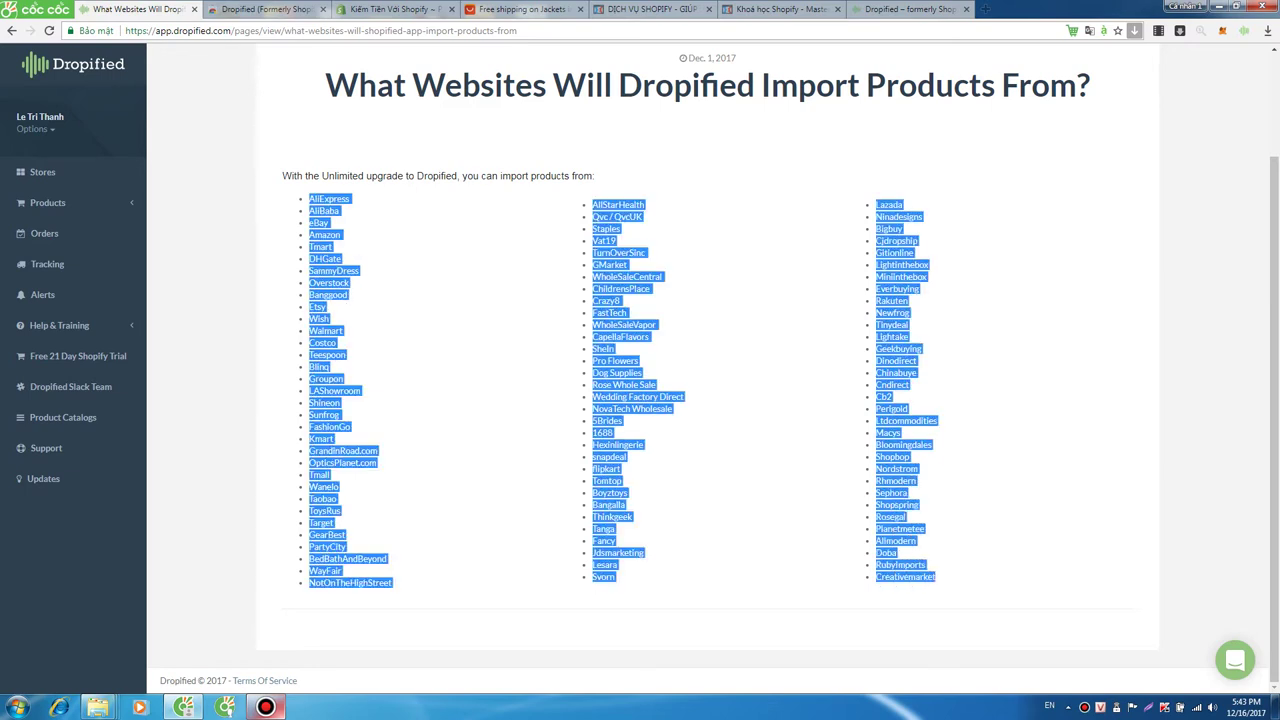
click(936, 577)
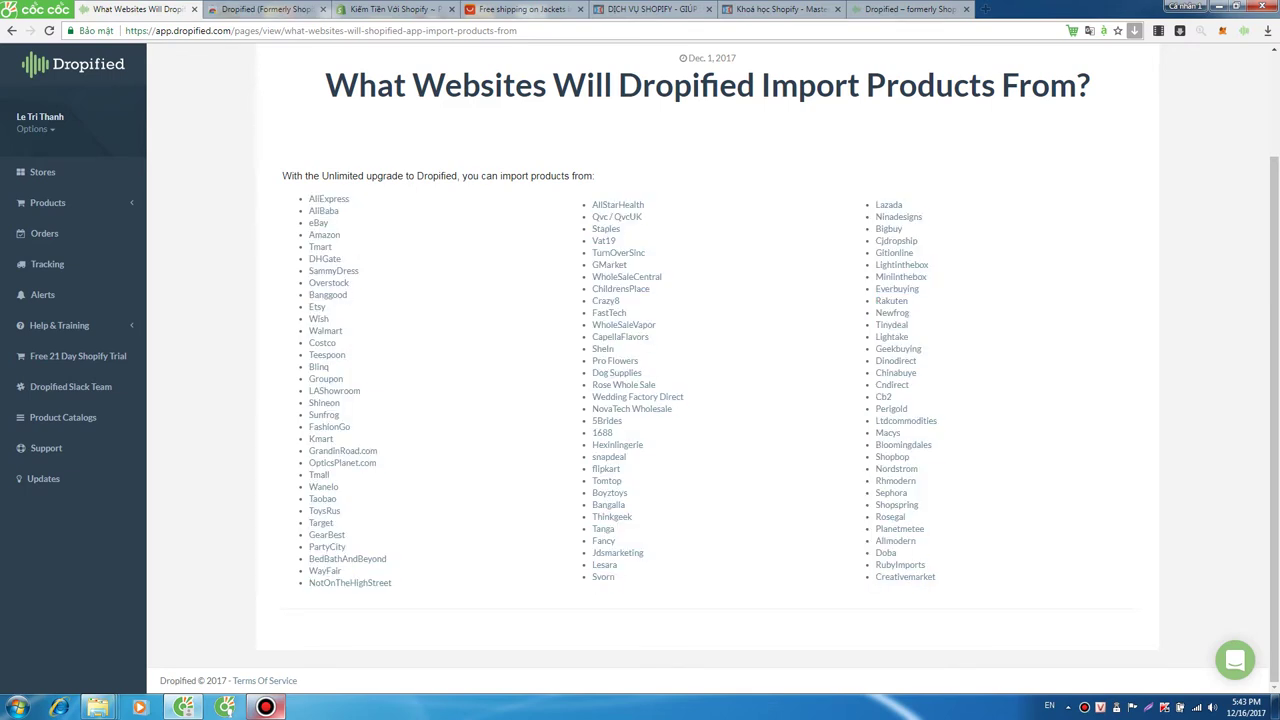
drag(309, 198, 936, 577)
click(936, 577)
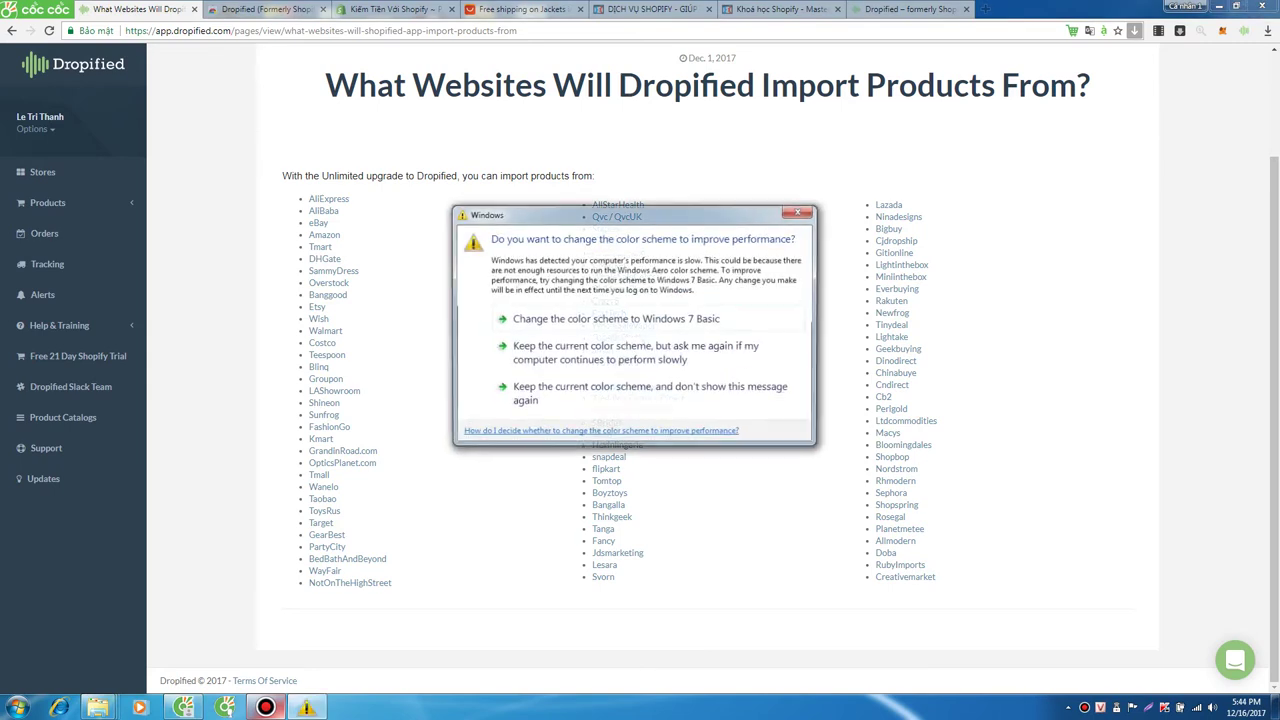
- Dismiss the Windows color scheme prompt and reread the supported-websites heading and the Unlimited upgrade note
key(Escape)
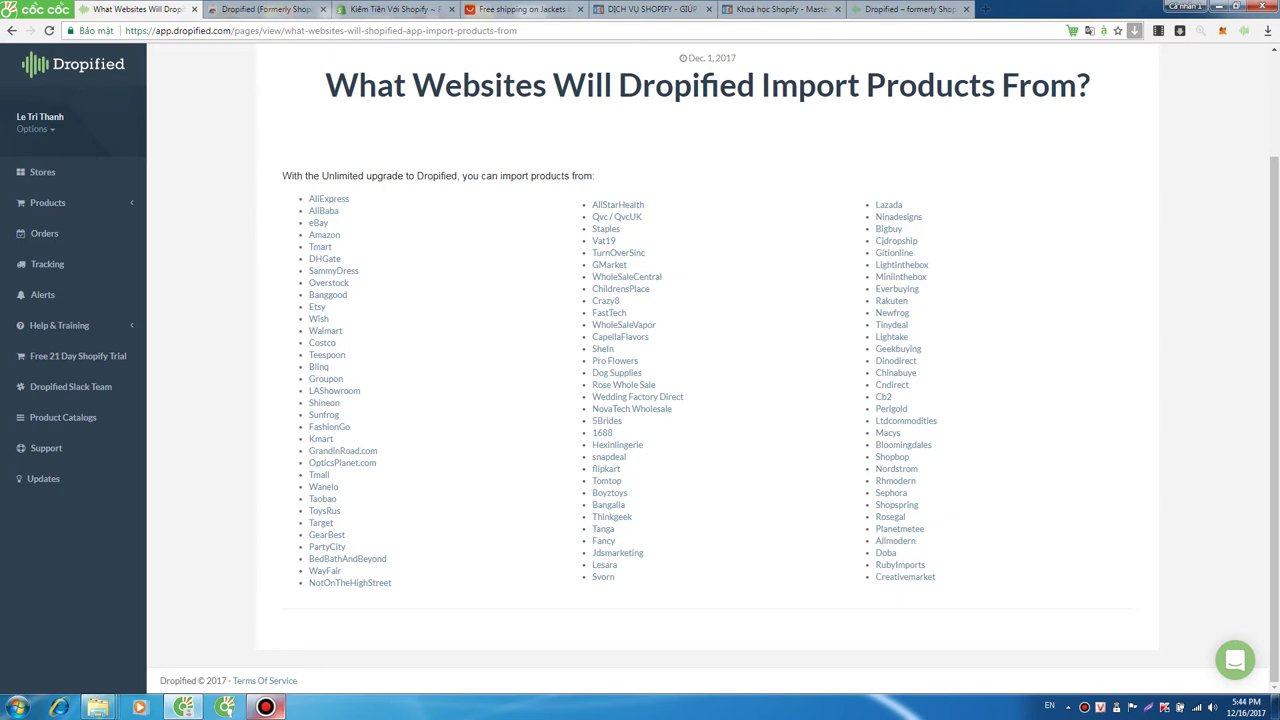
drag(553, 85, 761, 85)
triple_click(757, 85)
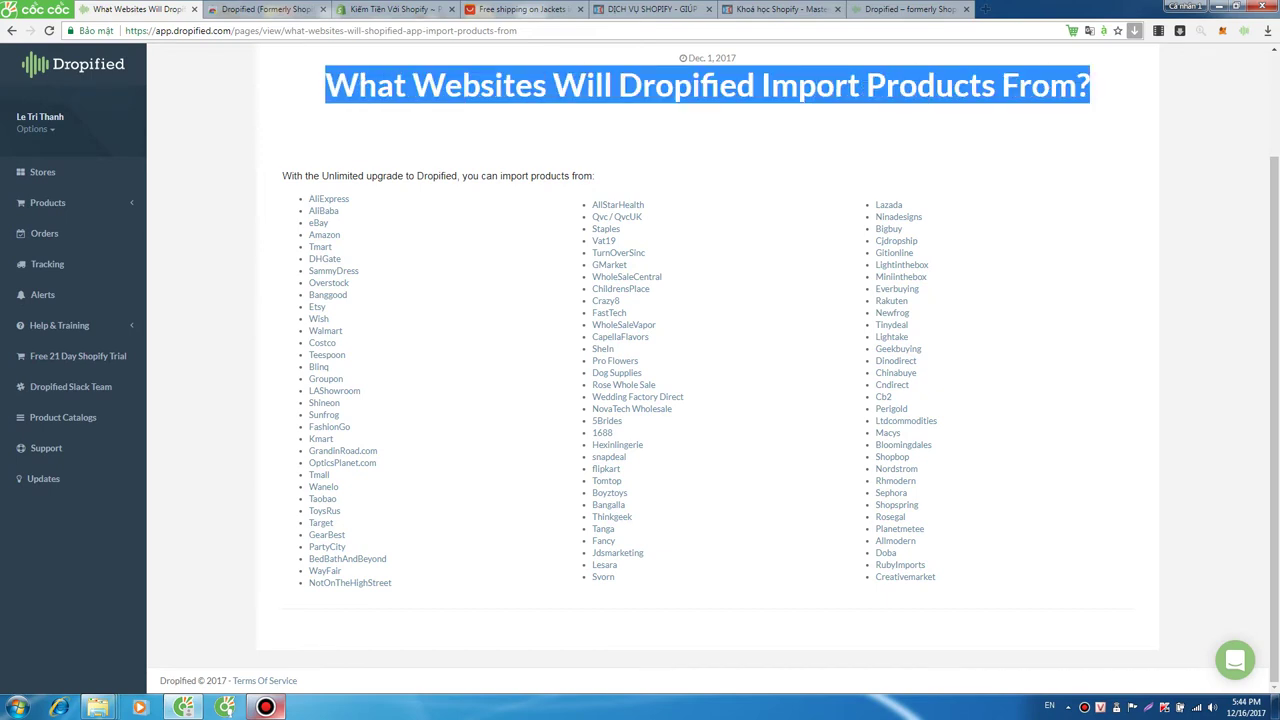
mouse_move(283, 176)
mouse_down()
mouse_move(936, 577)
mouse_move(627, 398)
mouse_move(304, 176)
mouse_move(283, 176)
mouse_up()
click(945, 577)
click(283, 176)
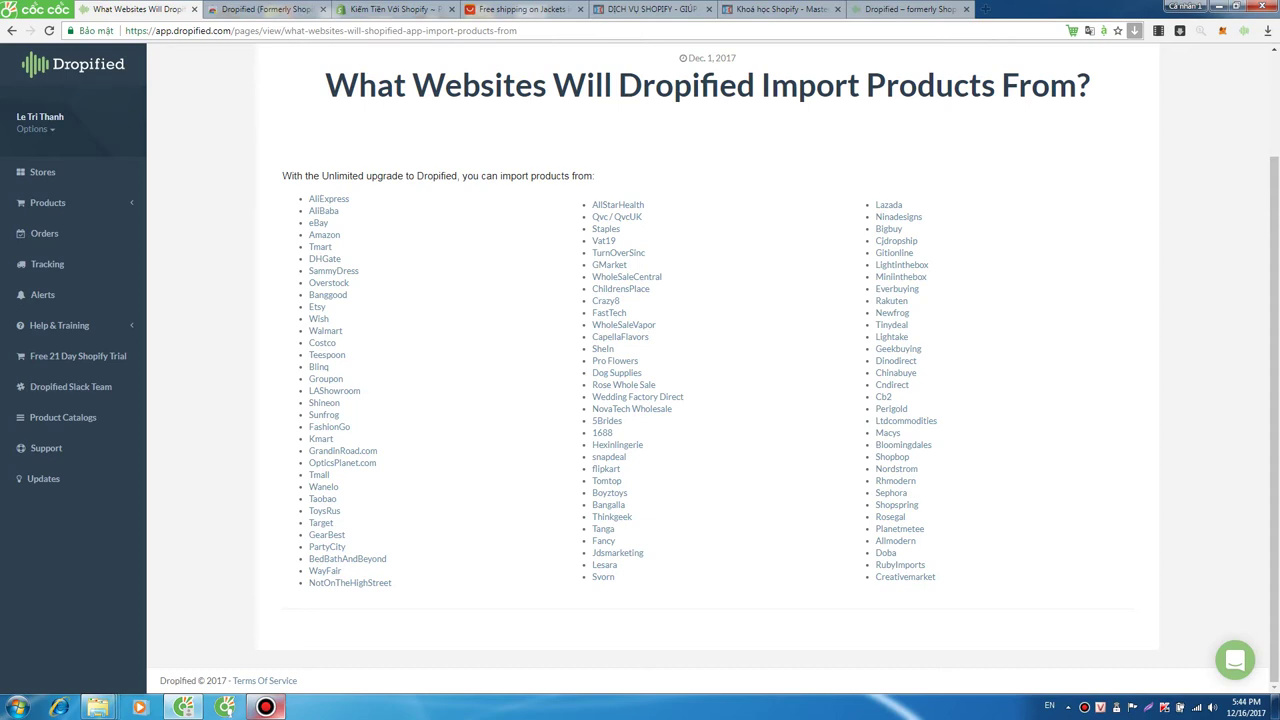
drag(282, 176, 594, 176)
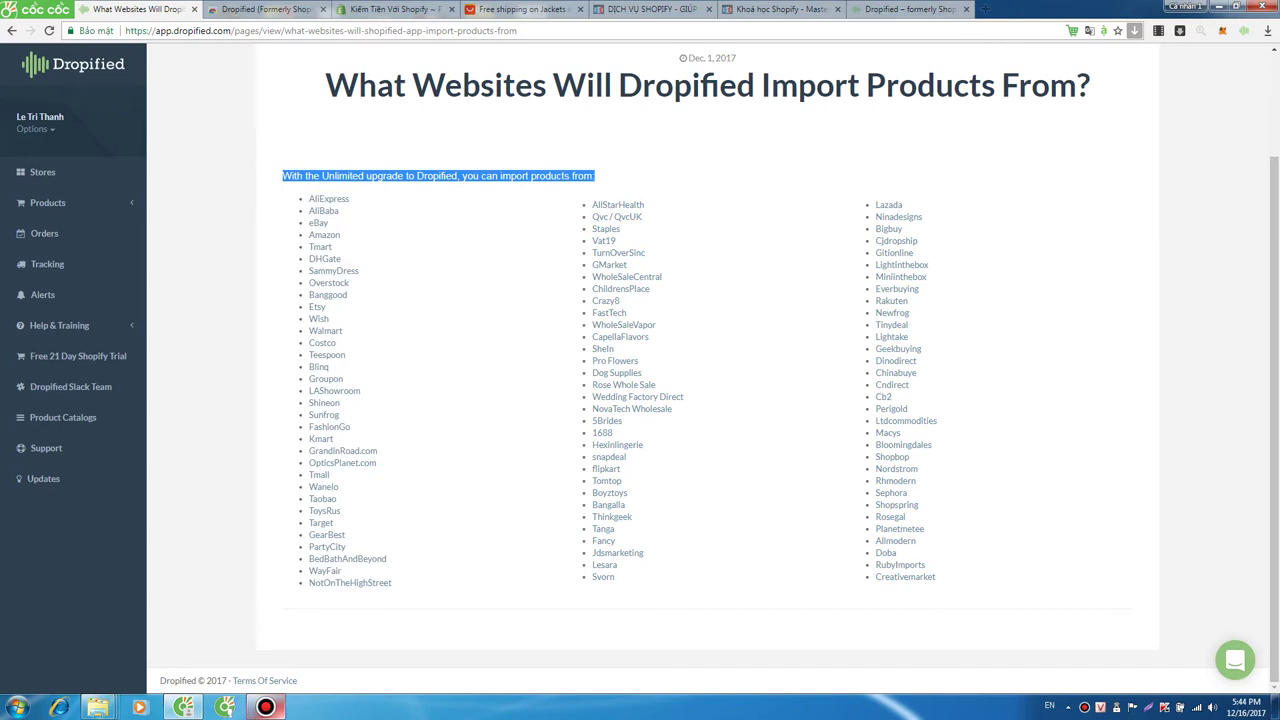
click(594, 176)
drag(324, 85, 1090, 85)
click(1090, 85)
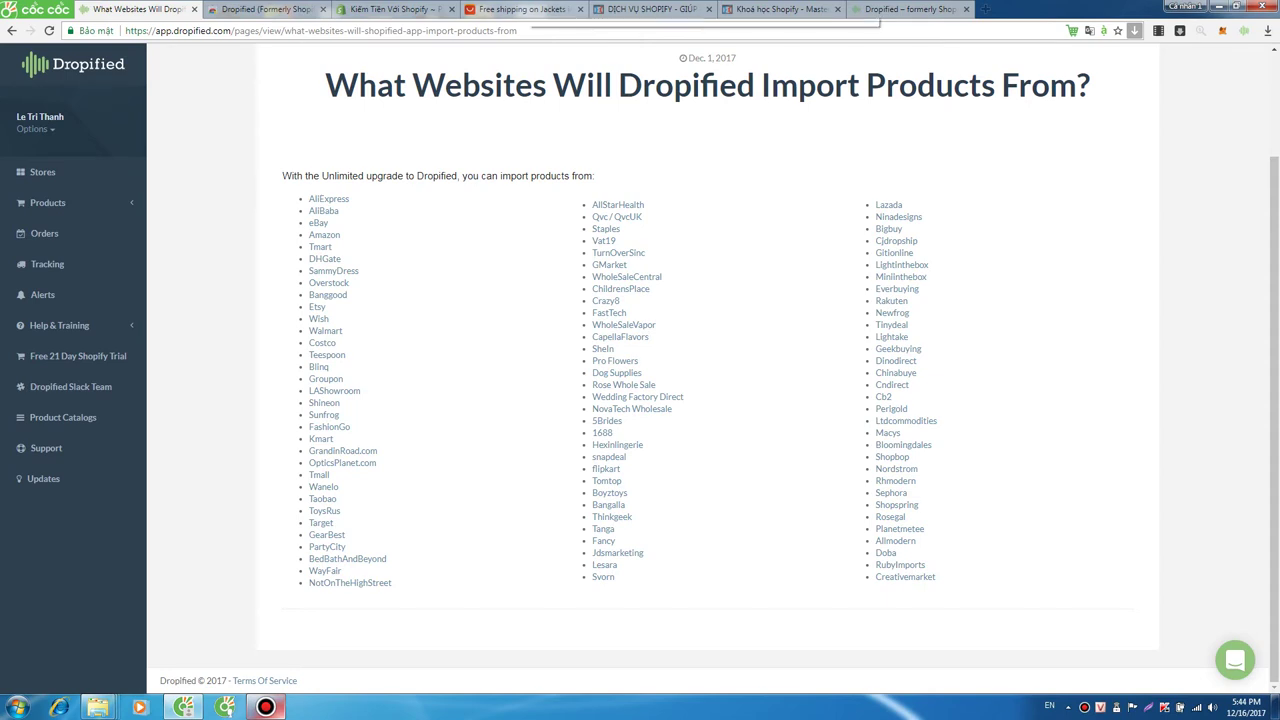
mouse_move(530, 8)
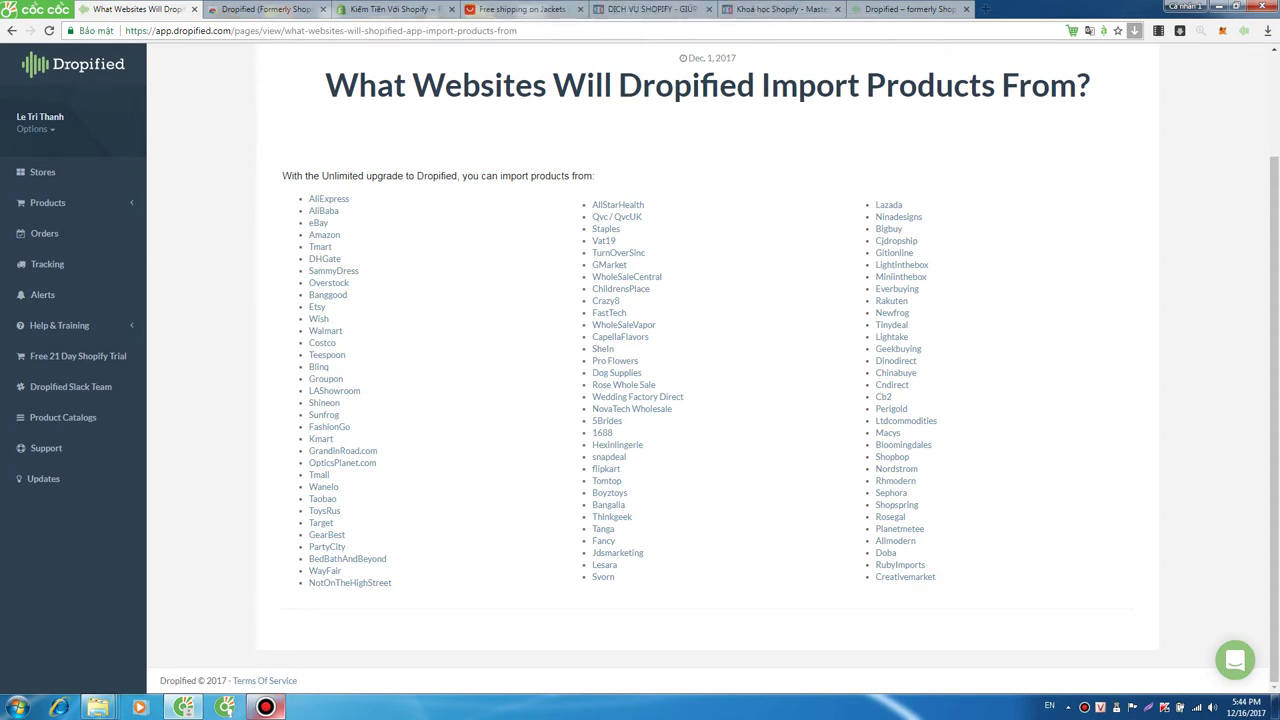
- Return to the Stores page and look over the Products Import and Auto Fulfill settings
scroll(708, 400, up, 2)
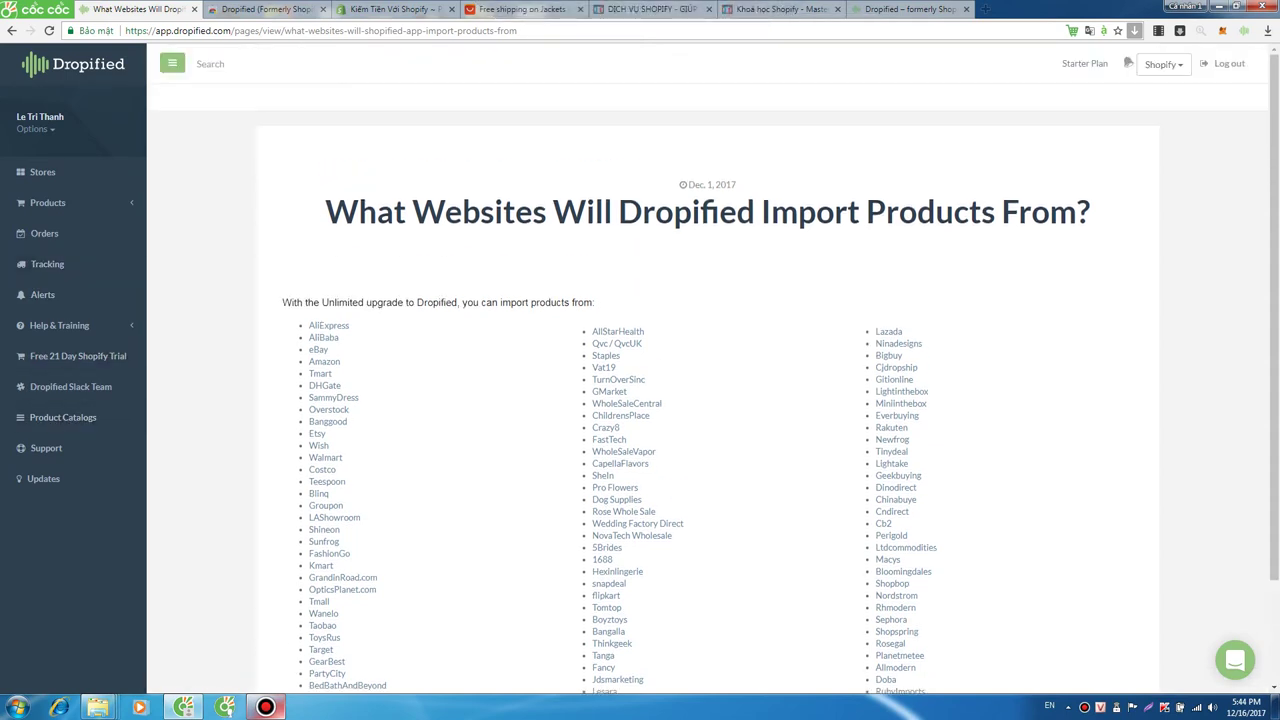
click(42, 172)
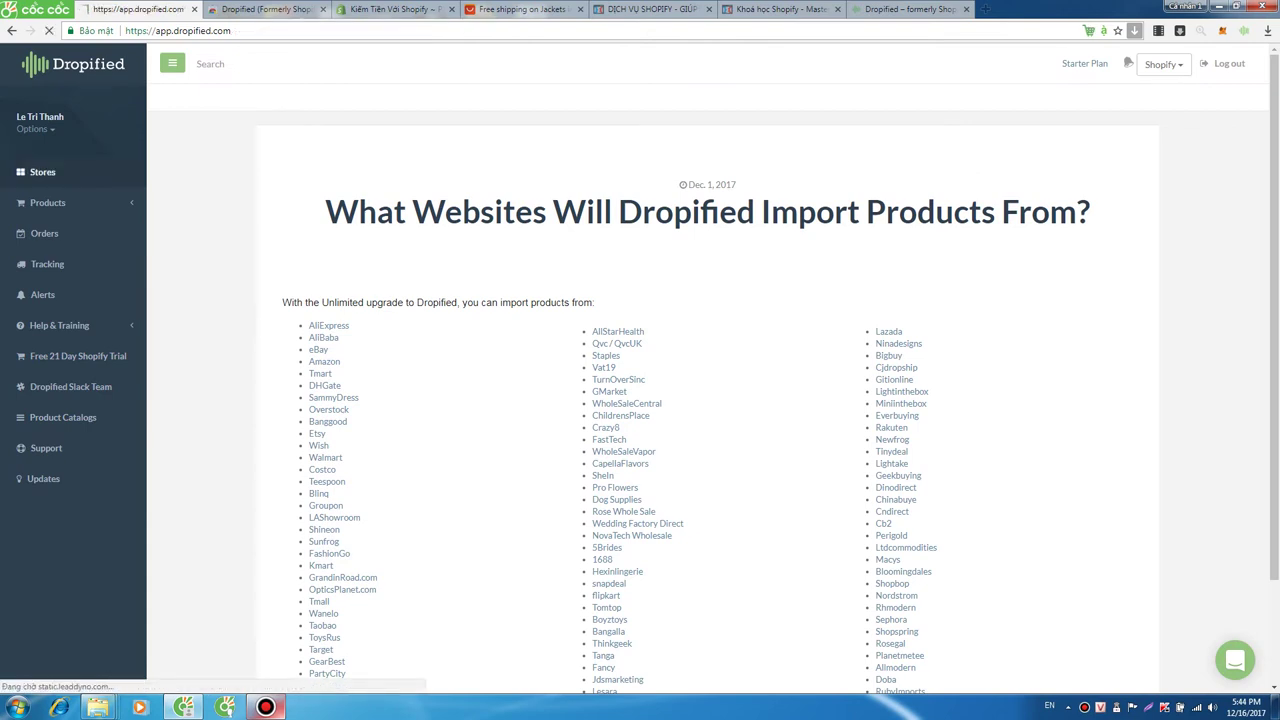
scroll(700, 400, down, 3)
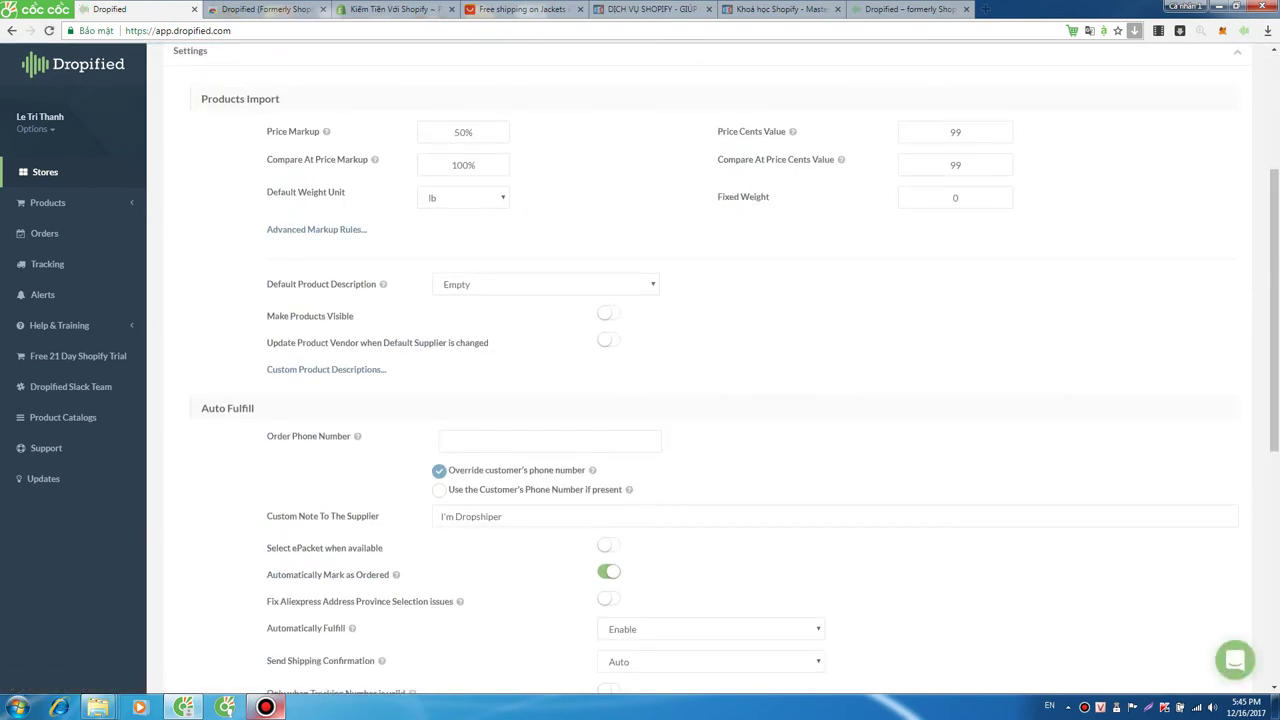
scroll(700, 400, up, 3)
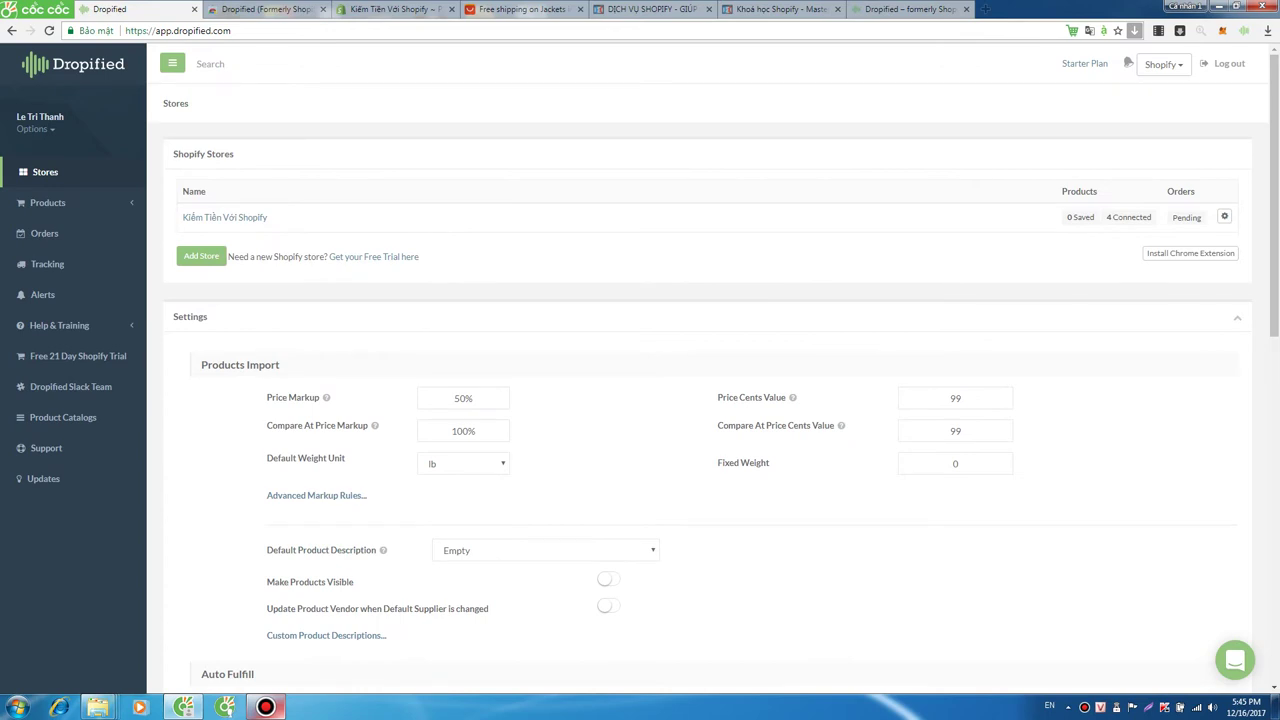
- Browse the AliExpress jackets listing and open the HUAYIBUDAO Mens Winter Jacket product page
key(ctrl+4)
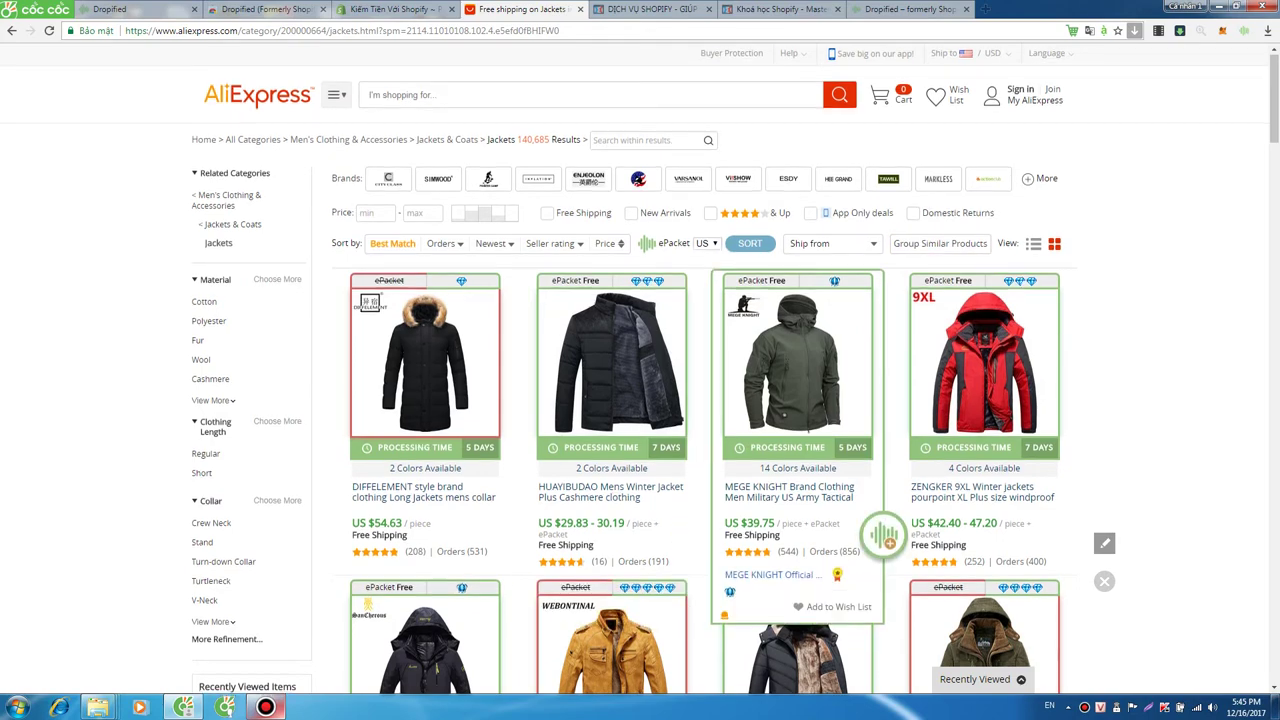
scroll(790, 400, down, 4)
scroll(700, 400, up, 3)
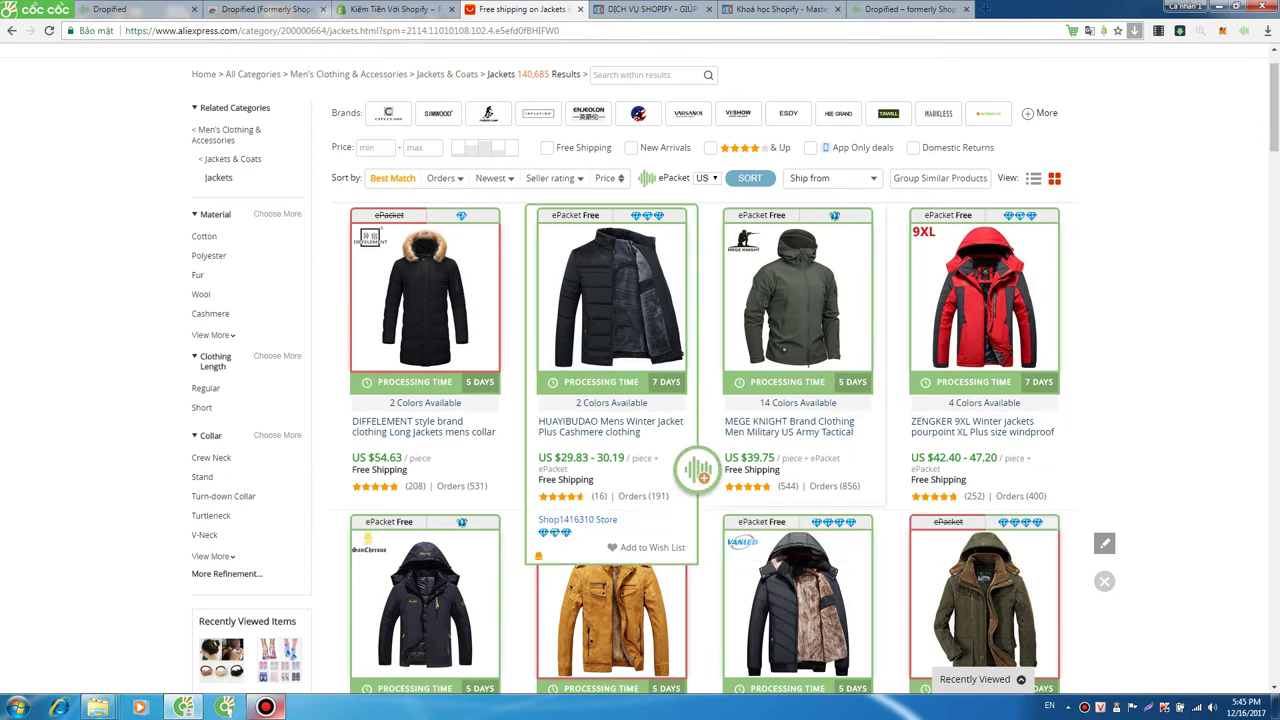
click(610, 424)
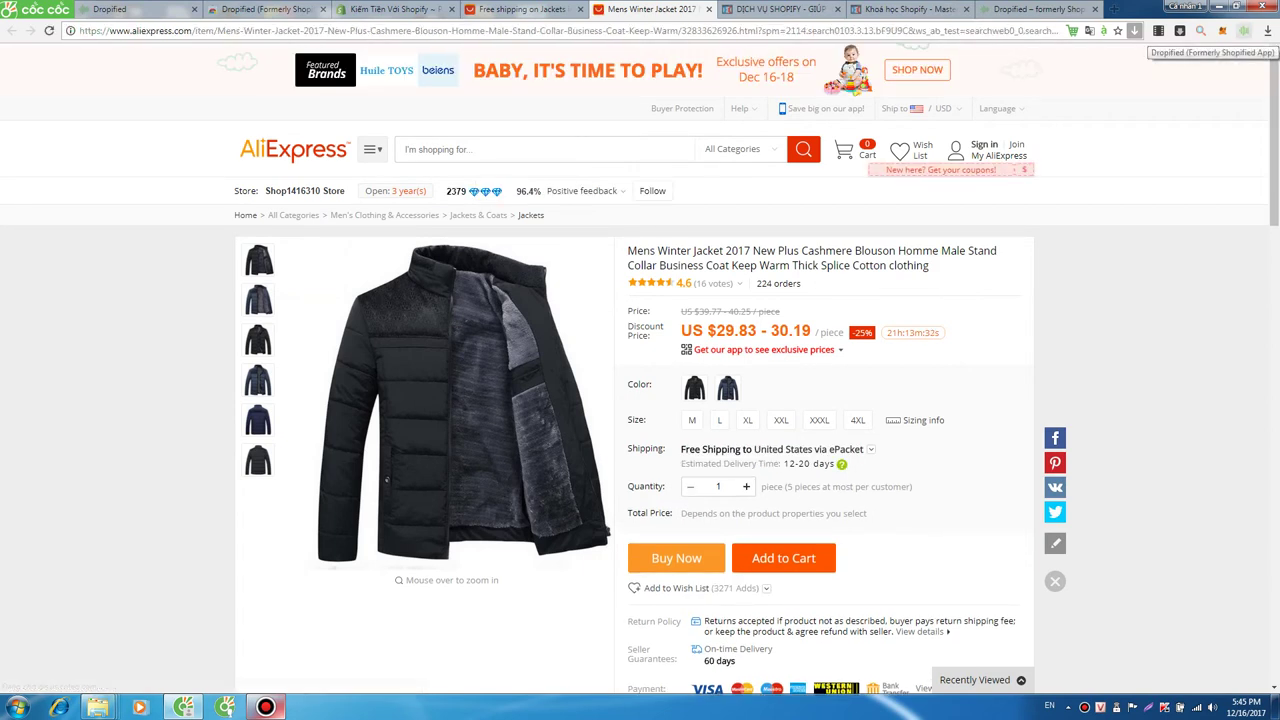
- Open the Dropified import form for the jacket and review its title, prices and images
click(1244, 30)
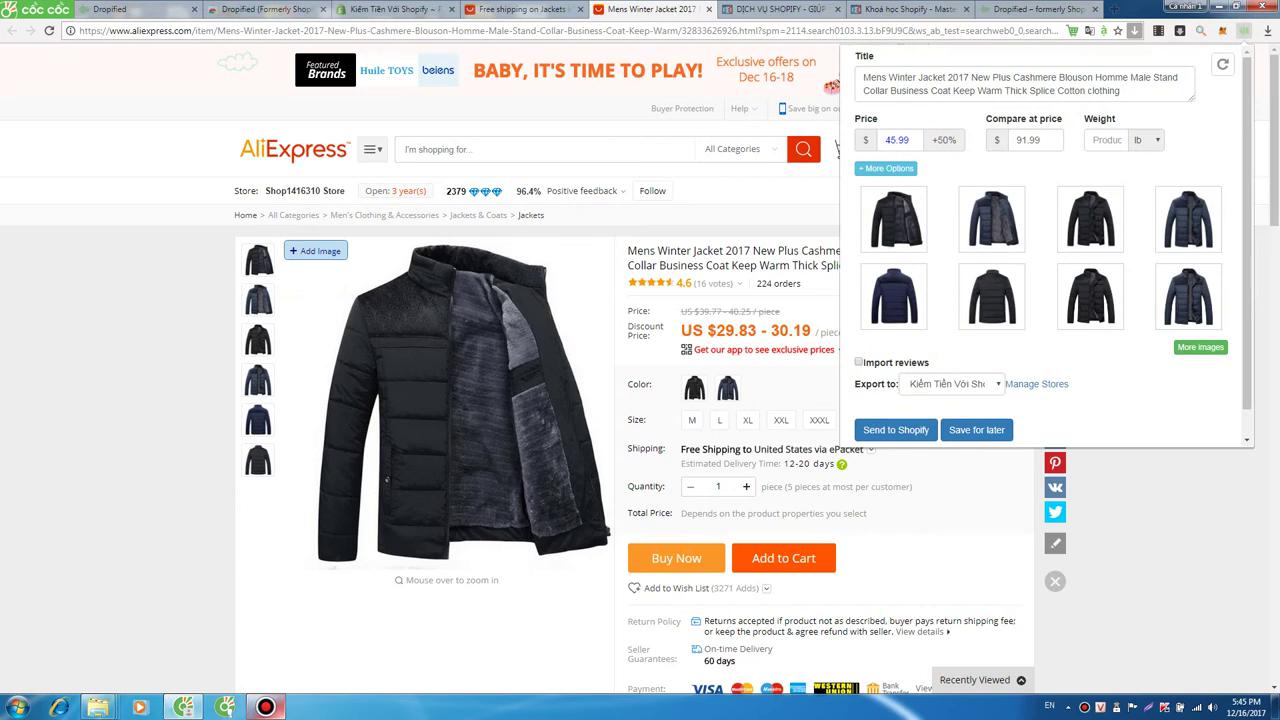
mouse_move(991, 219)
triple_click(1058, 80)
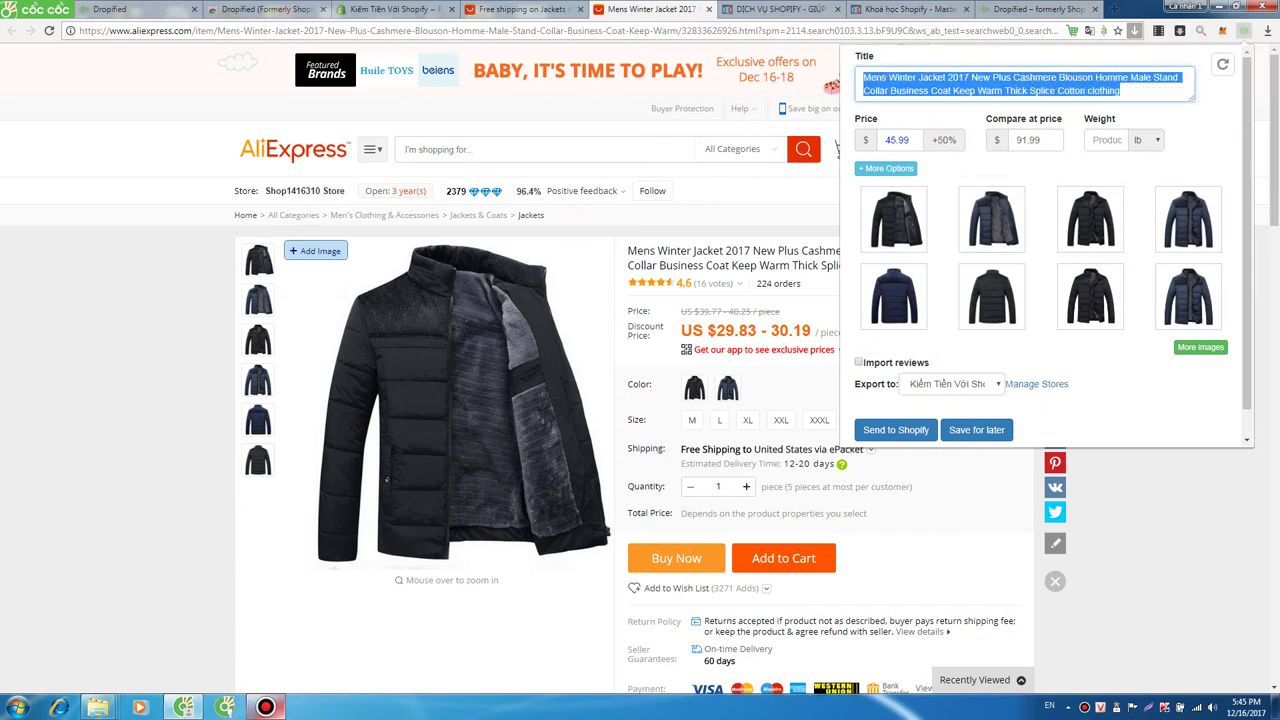
click(1058, 79)
scroll(991, 270, down, 1)
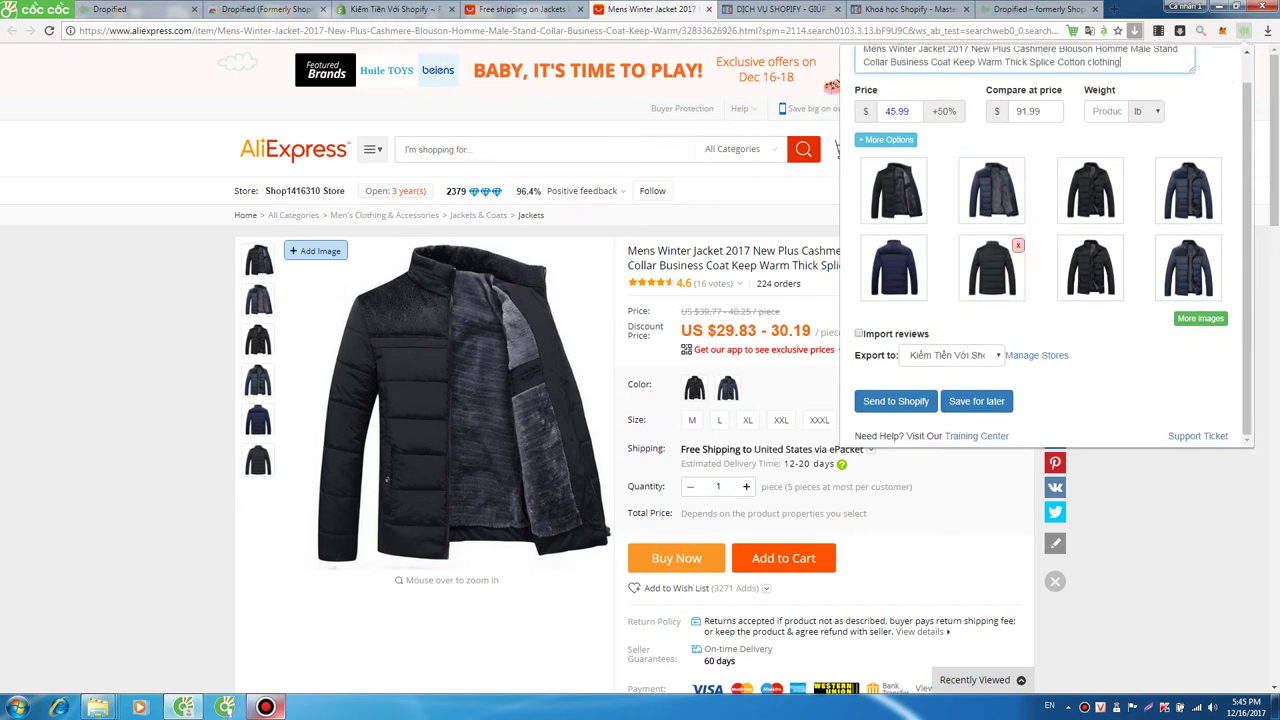
- Enable Import reviews to view its filter and page options, and disable it again
click(858, 333)
scroll(991, 300, down, 3)
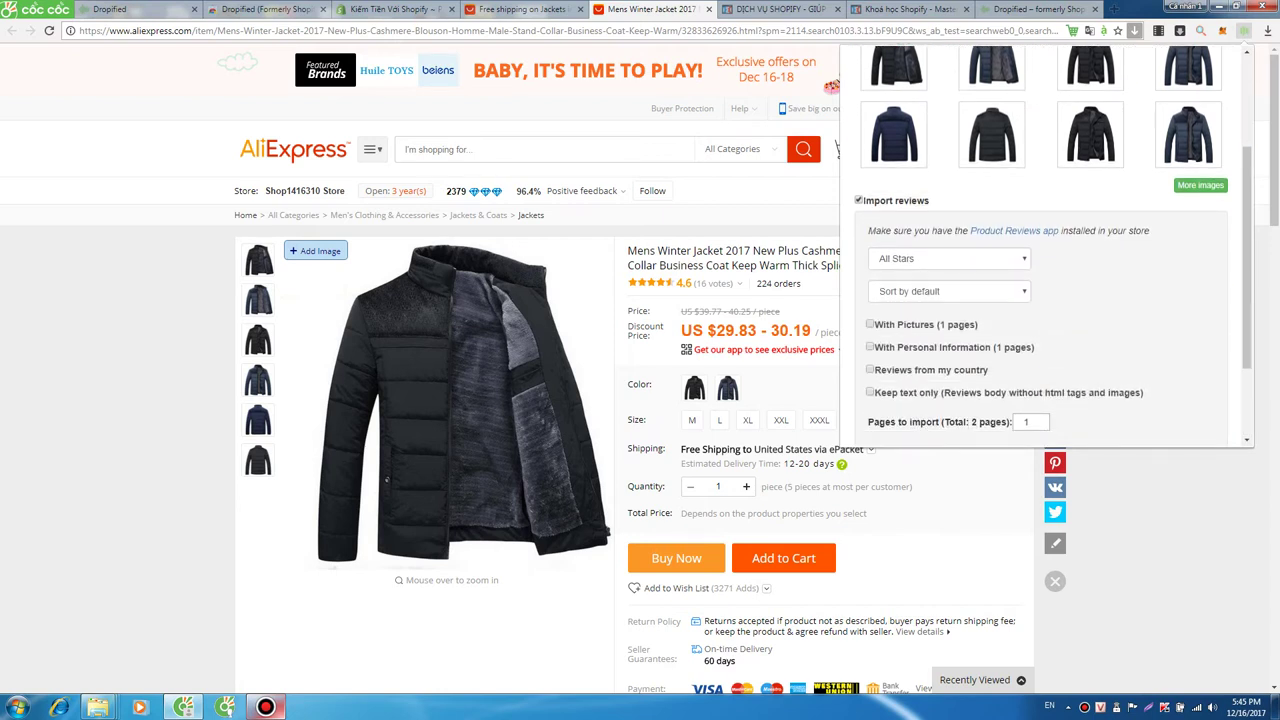
click(858, 200)
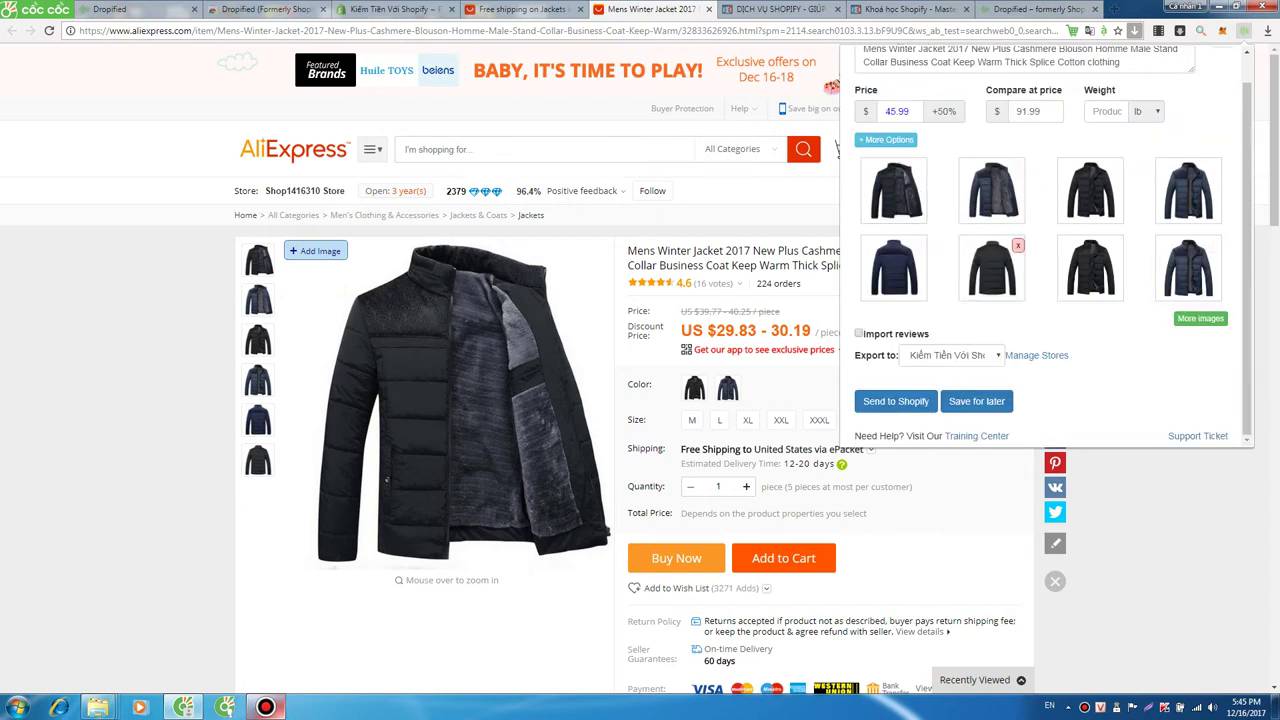
- Look at the Export to store choices for the jacket, keeping Kiếm Tiền Với Shopify
click(950, 355)
click(950, 372)
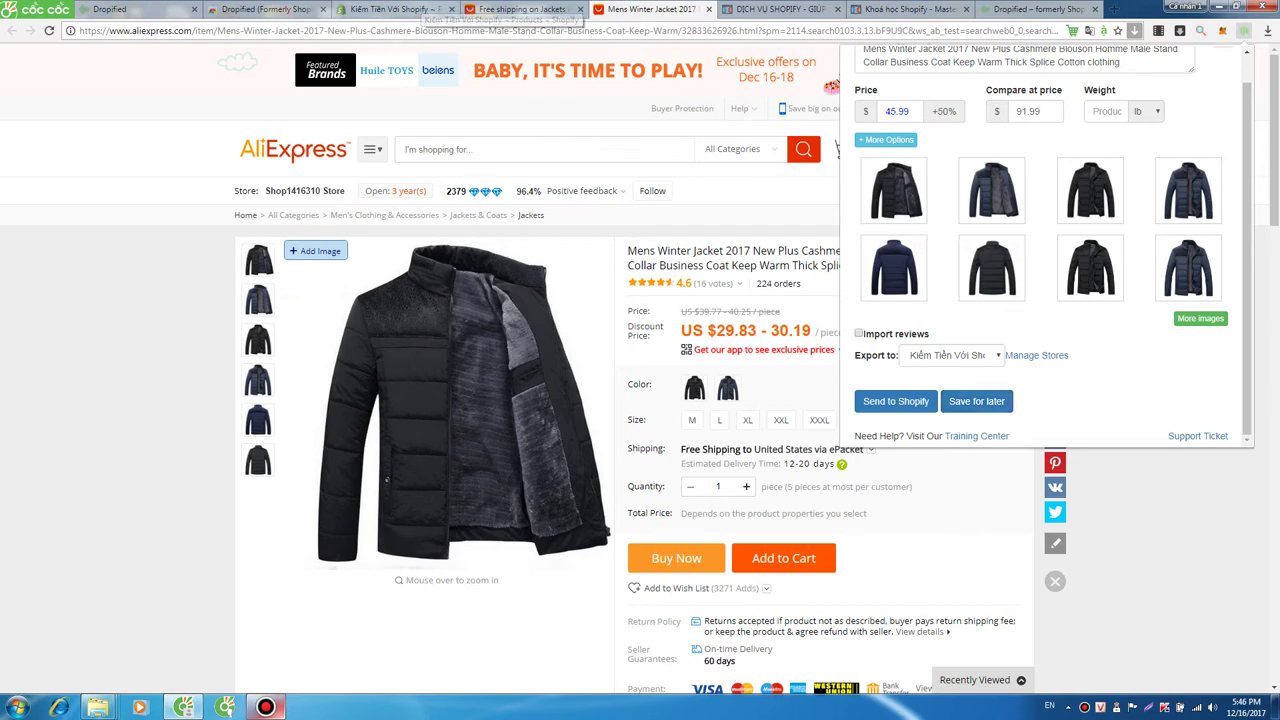
mouse_move(257, 380)
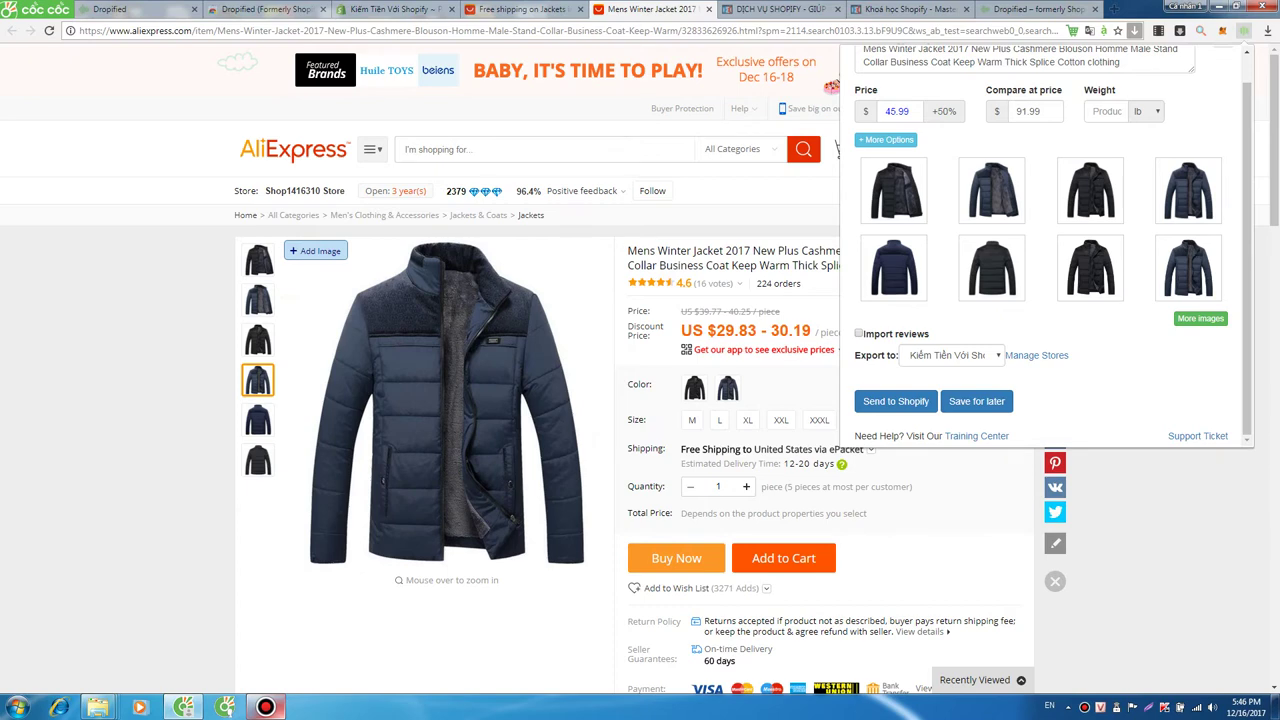
scroll(1053, 247, up, 1)
scroll(1053, 243, down, 1)
click(951, 355)
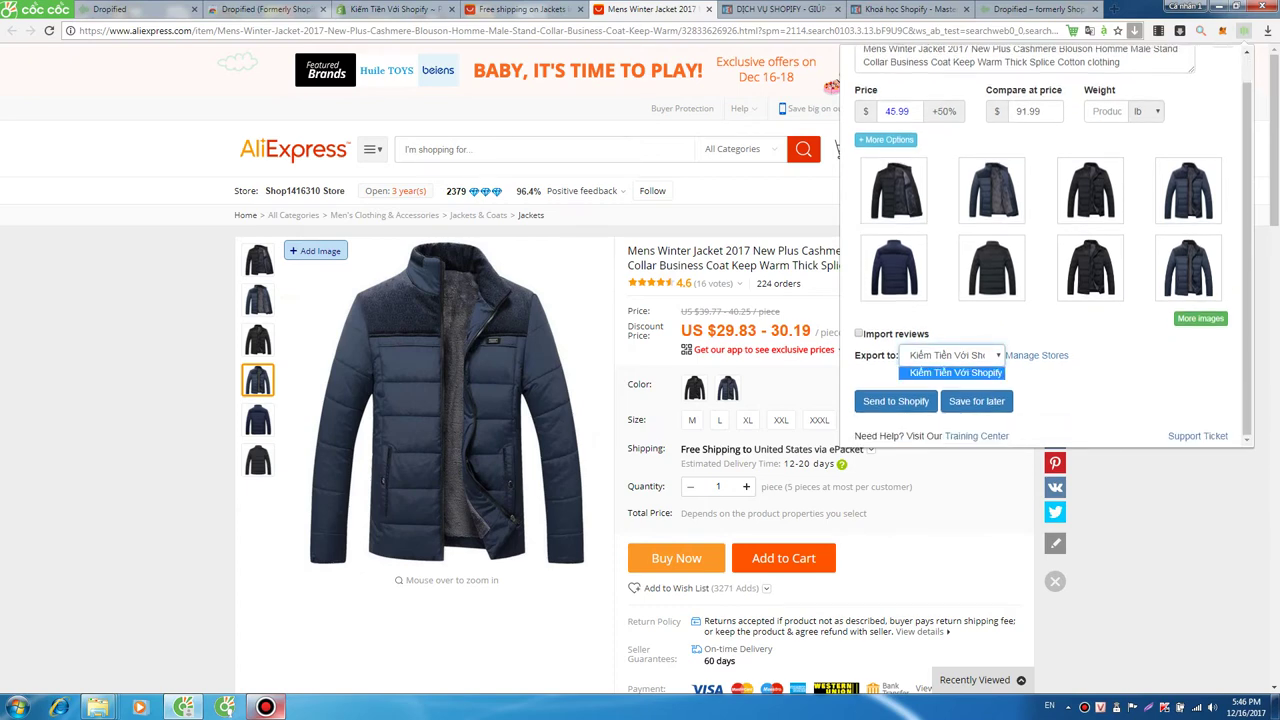
- View the Dropified Stores page, the Shopify admin's Products page and the Chrome Web Store listing, and return to the jacket's page
click(140, 9)
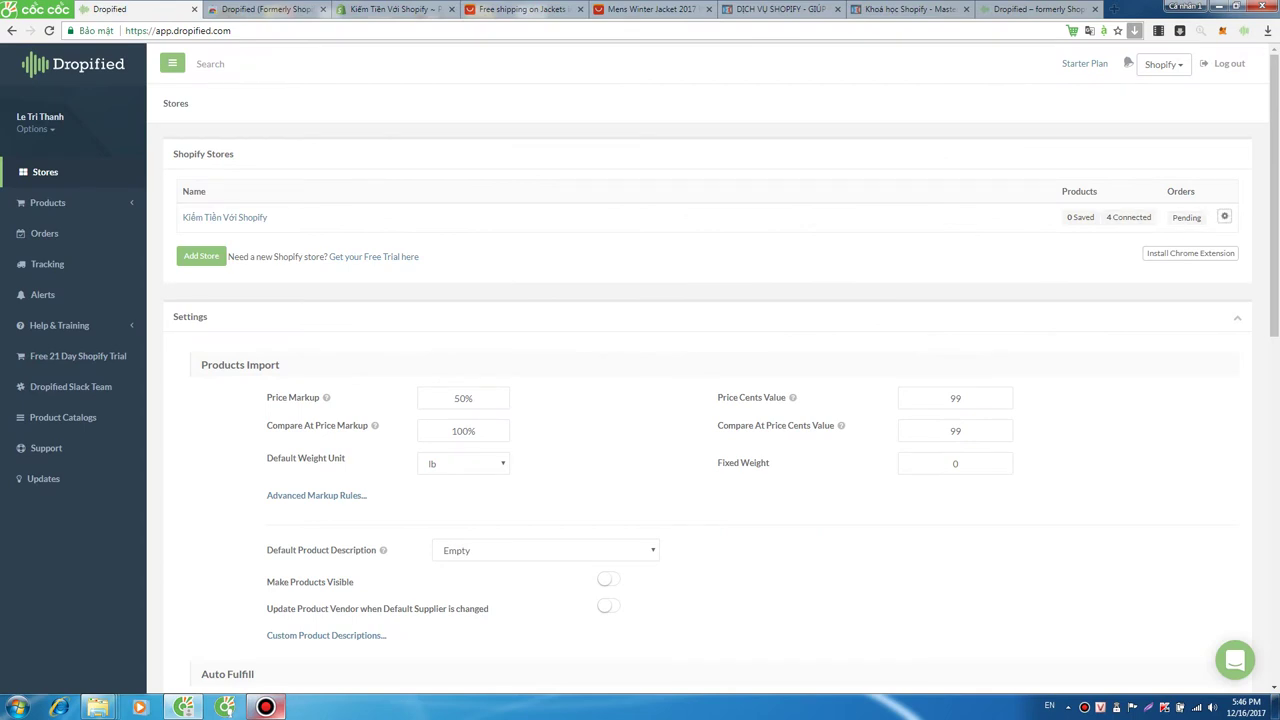
click(390, 9)
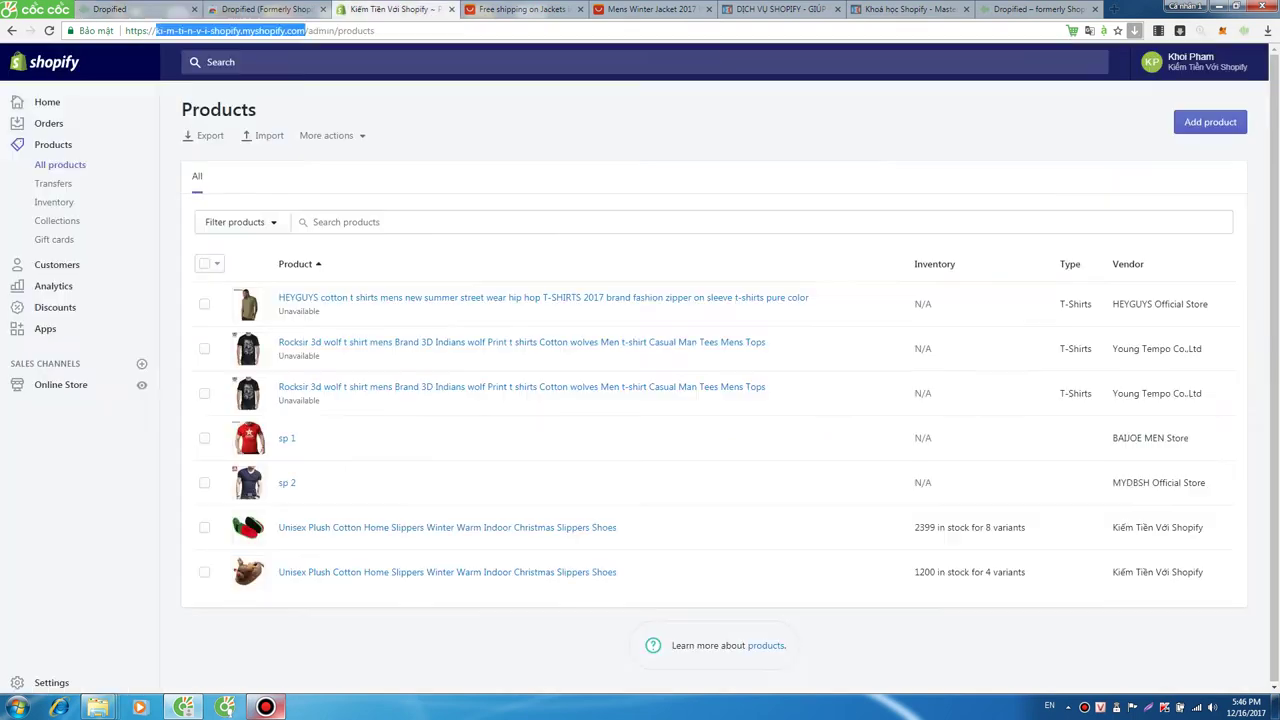
key(ctrl+2)
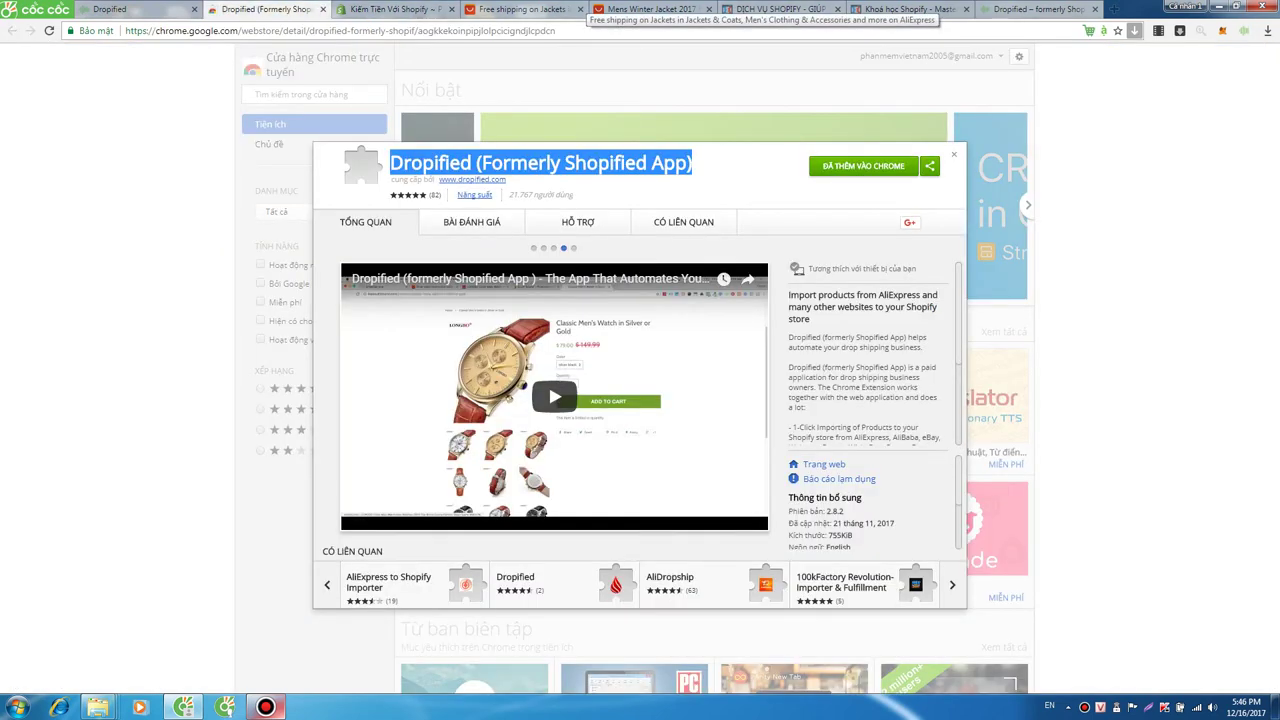
key(ctrl+4)
key(ctrl+5)
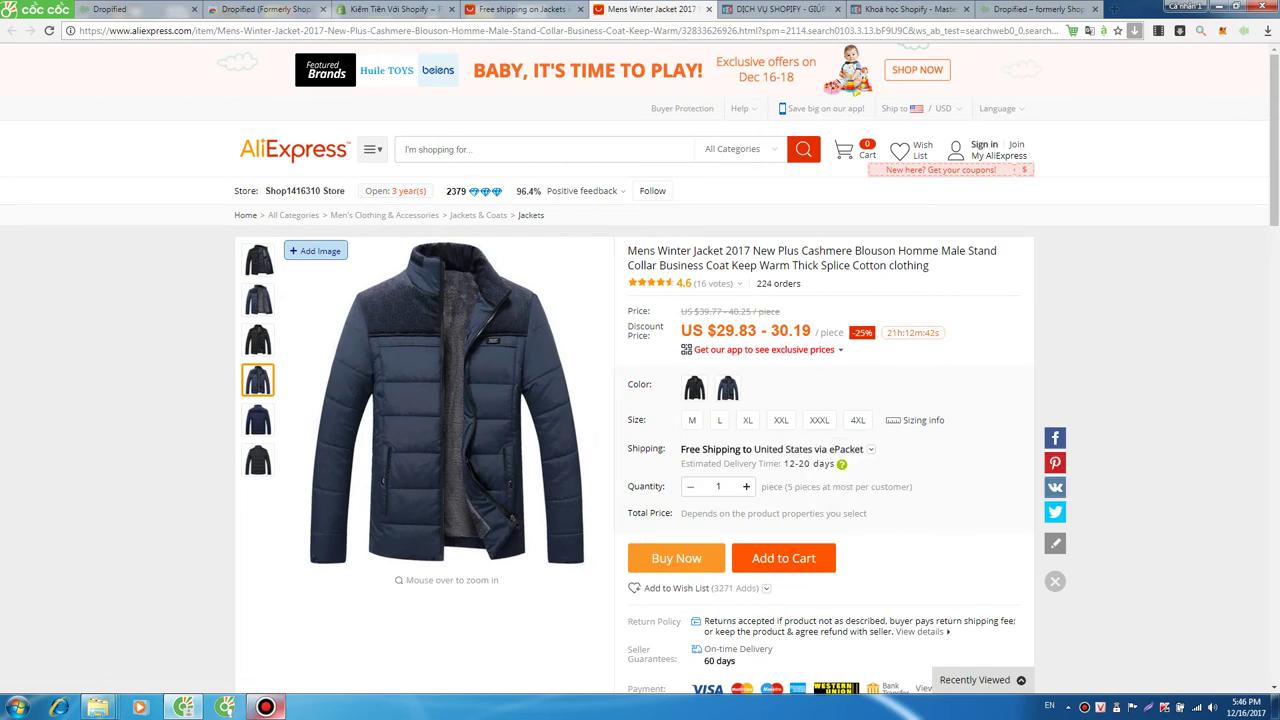
- Reopen the Dropified import form for the jacket and choose Kiếm Tiền Với Shopify as the export store
click(1244, 31)
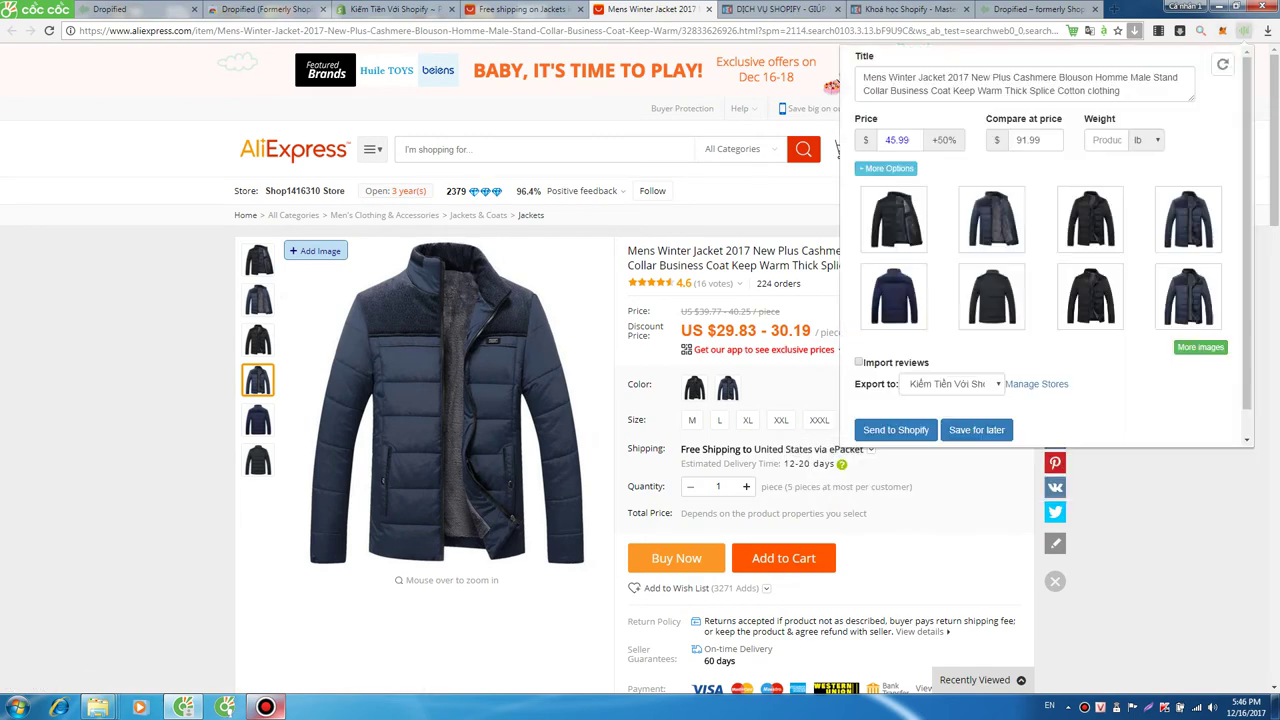
click(950, 384)
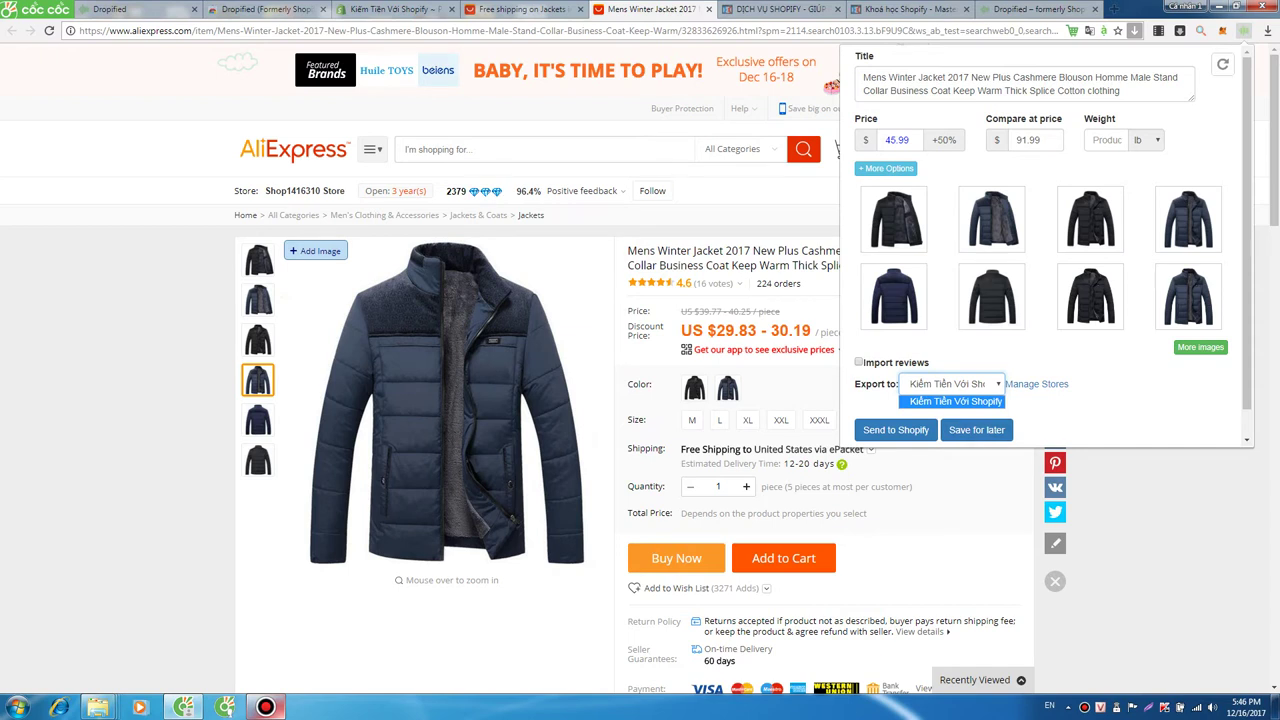
click(955, 401)
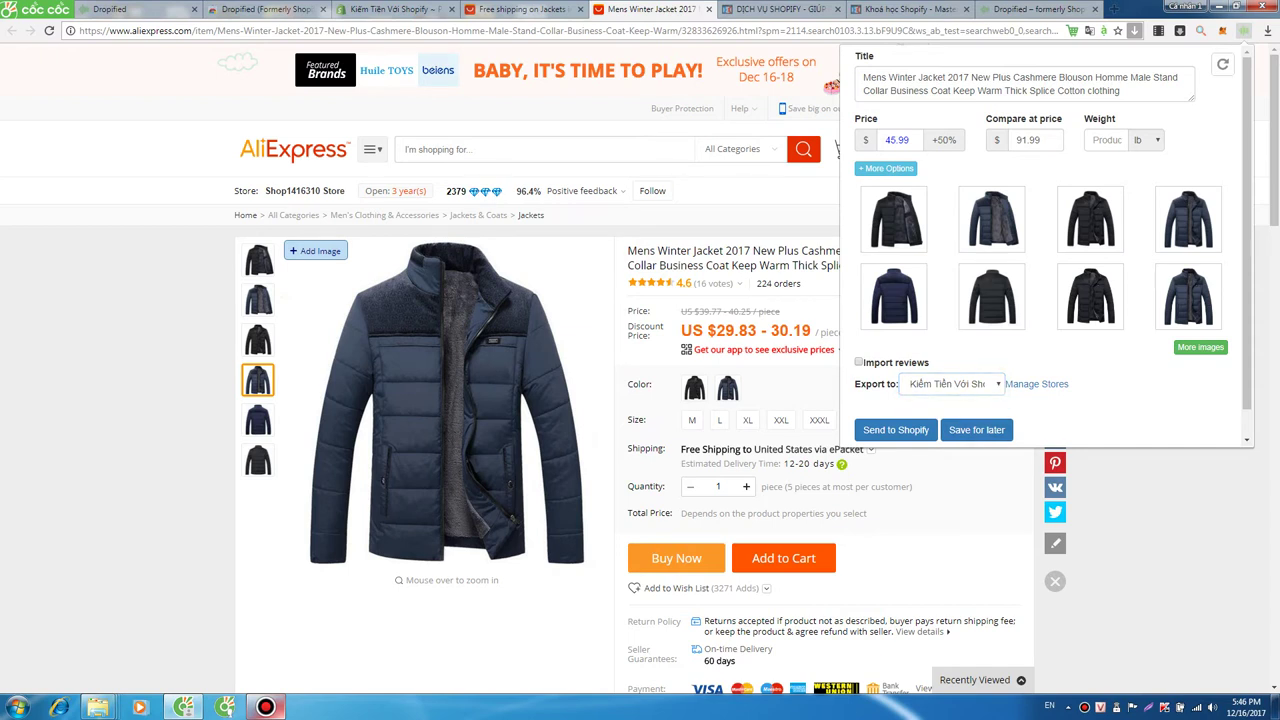
- Save the AliExpress jacket for later in Dropified and open it from the Non Connected products
scroll(991, 290, down, 1)
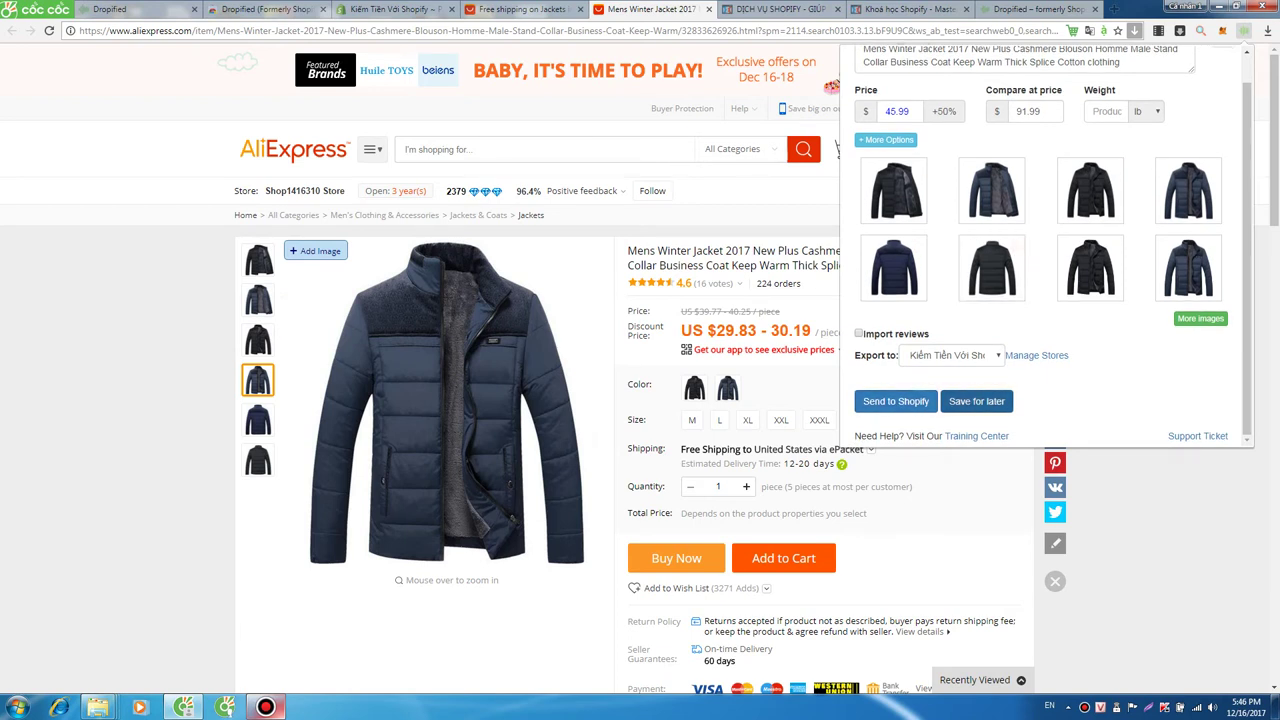
click(976, 401)
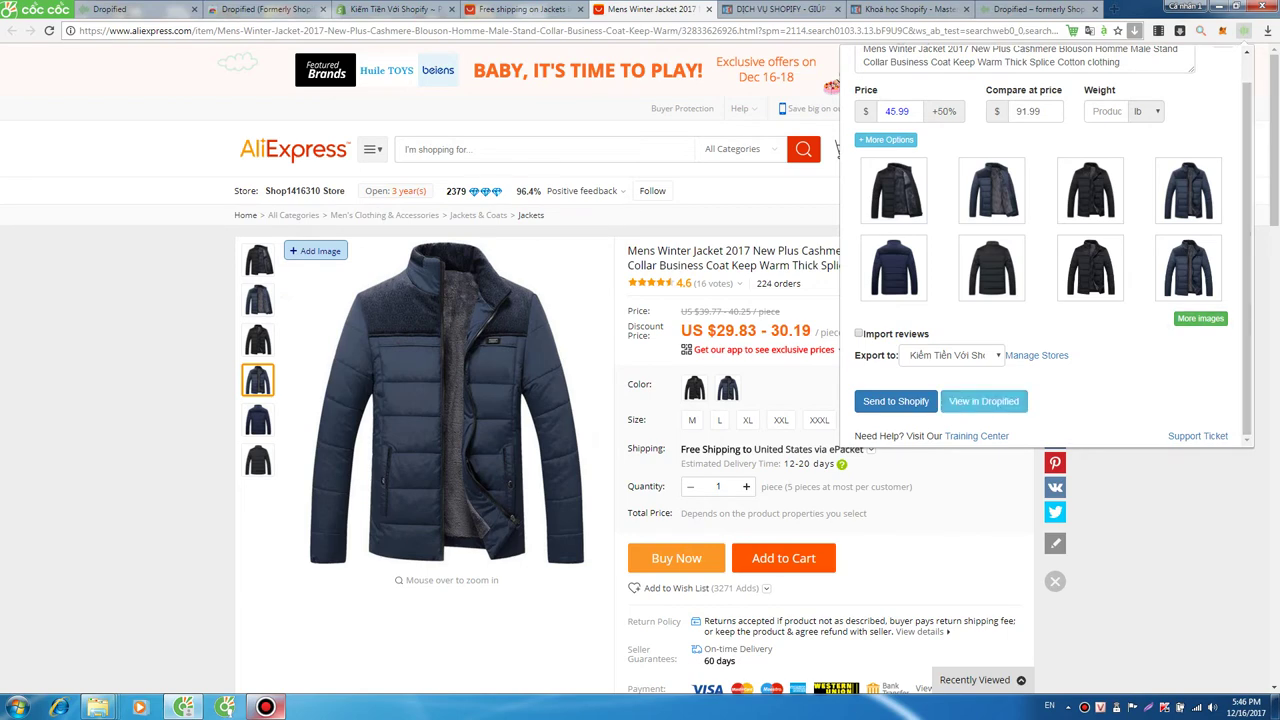
scroll(976, 401, up, 1)
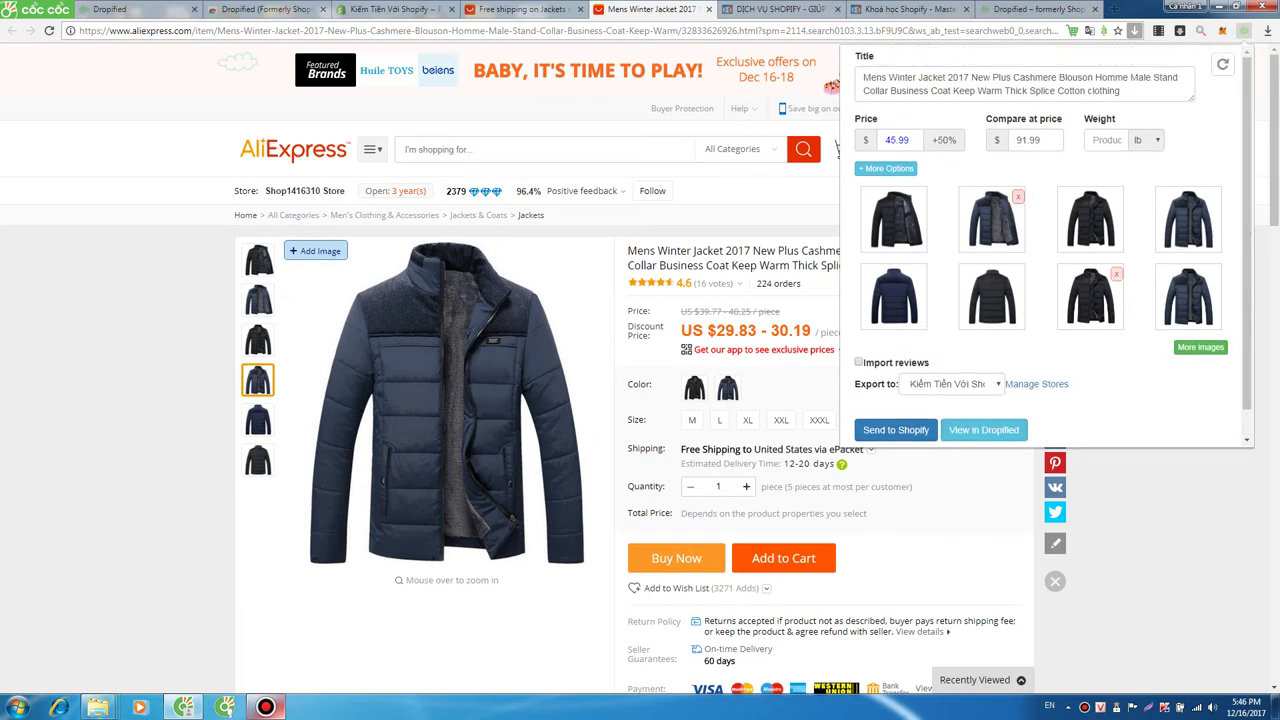
click(136, 9)
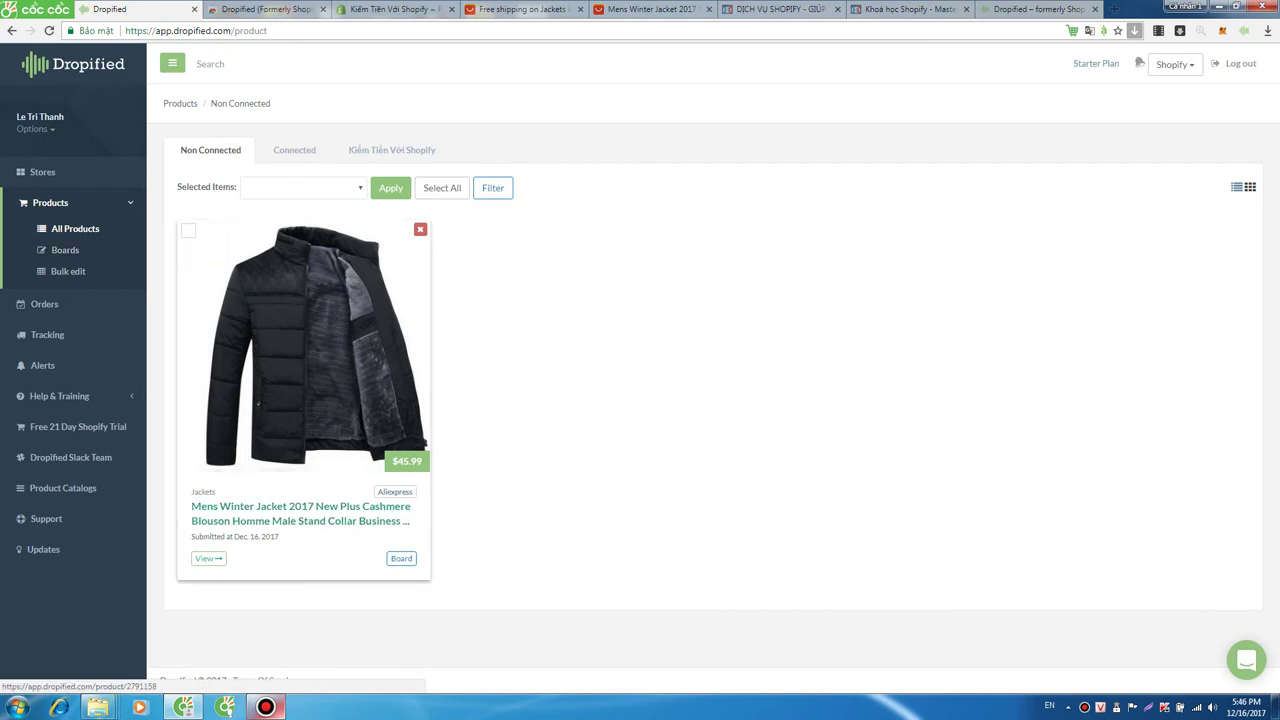
click(300, 513)
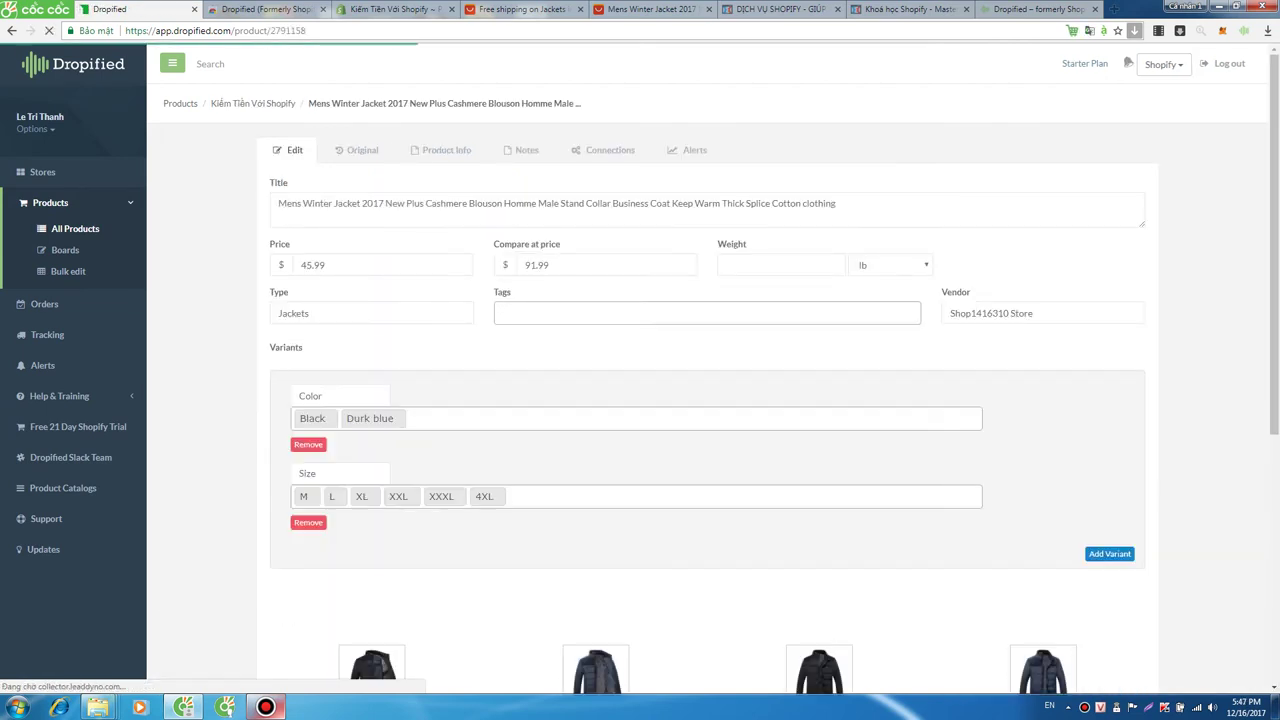
- Shorten the jacket's title to "Mens Winter Jacket 2017"
drag(838, 203, 278, 203)
scroll(820, 463, down, 4)
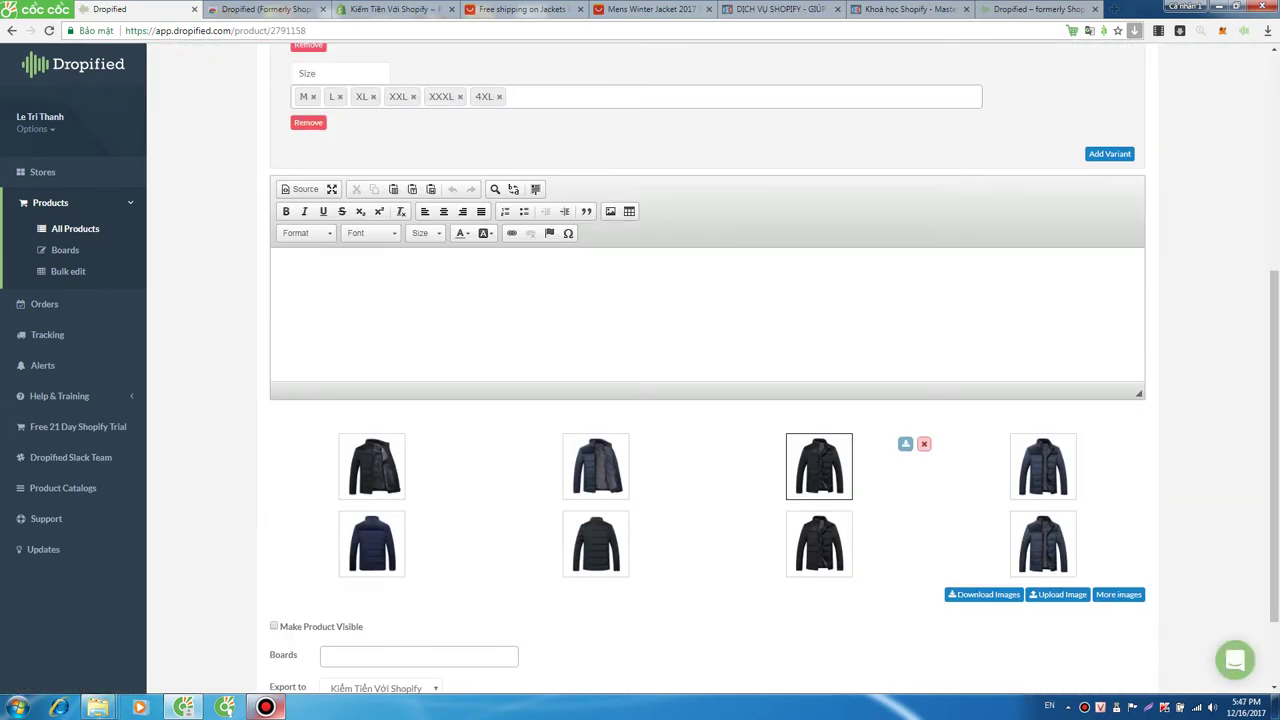
scroll(820, 463, up, 4)
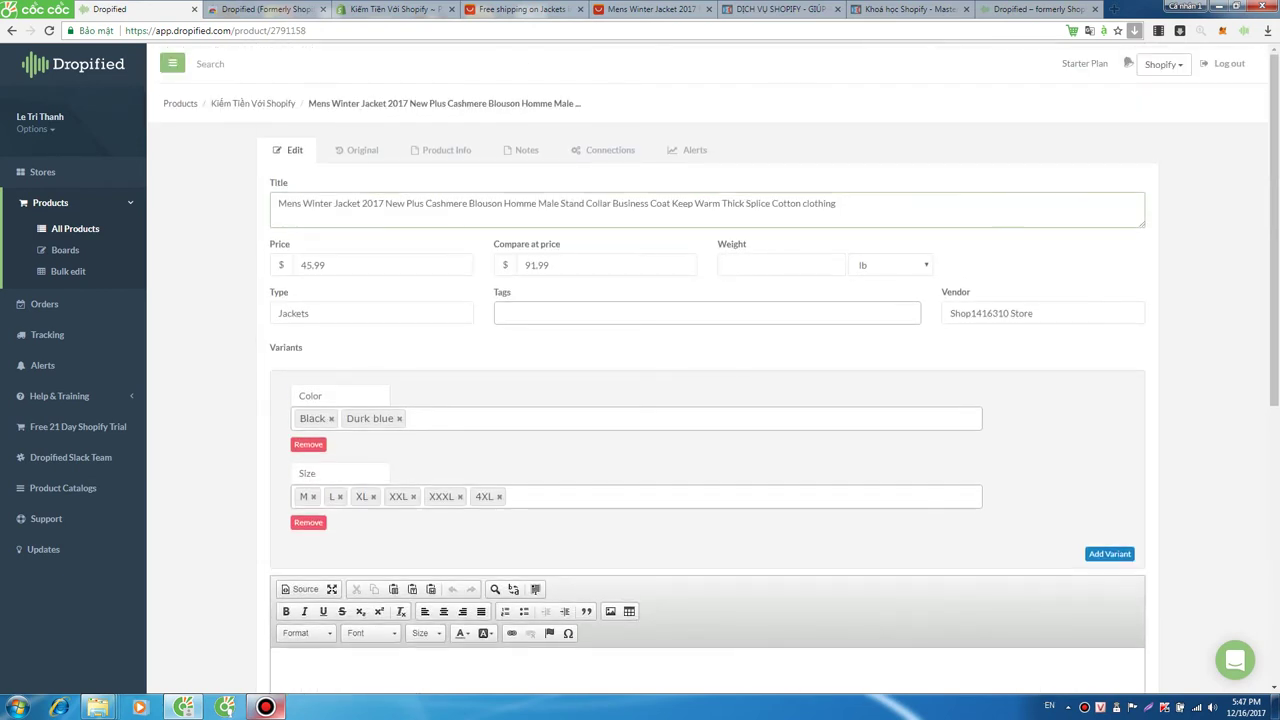
drag(836, 203, 278, 203)
drag(836, 203, 385, 203)
key(BackSpace)
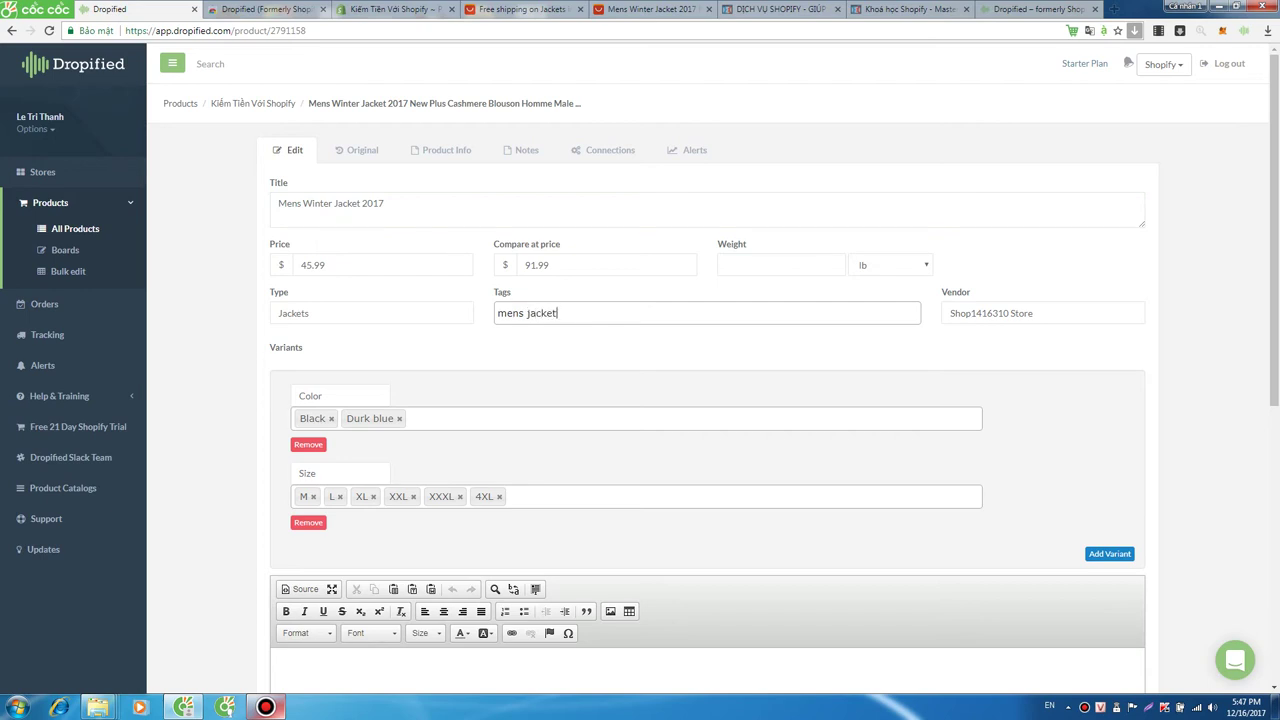
- Add the tag "mens jacket" to the product and set its weight to 0 lb
key(Return)
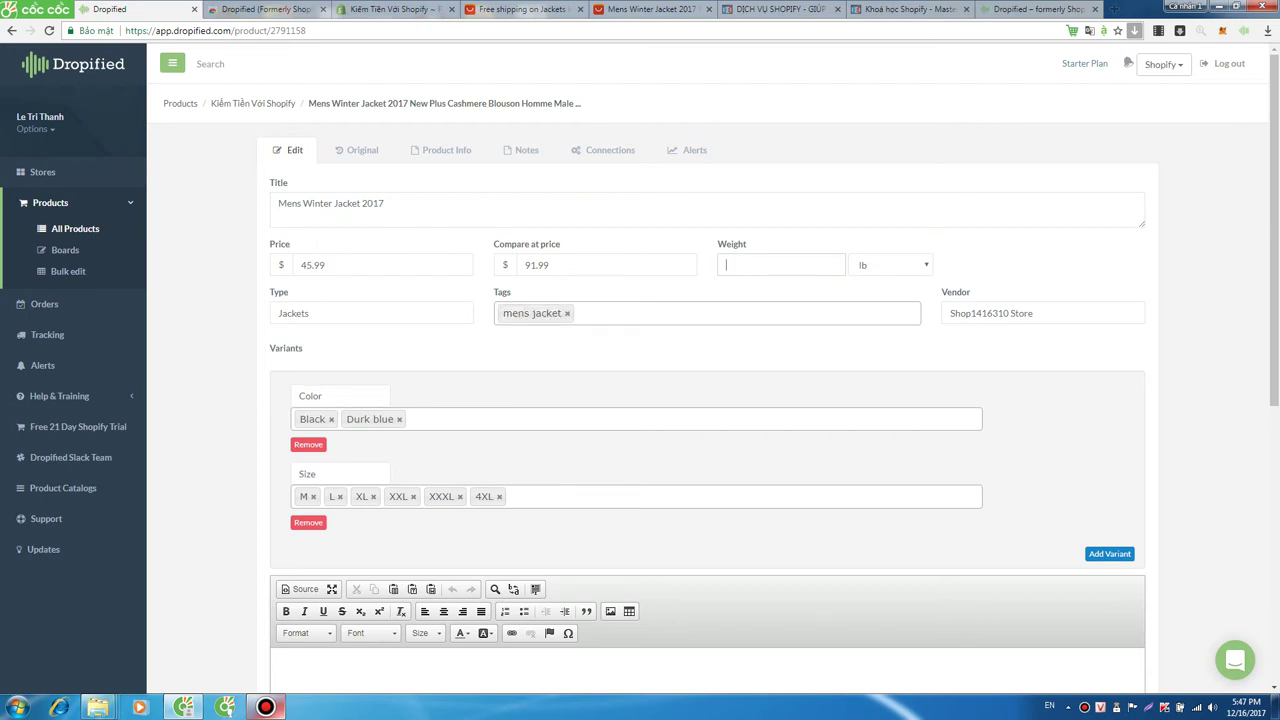
click(726, 265)
key(Tab)
- View the jacket's Original, Product Info, Notes, Connections and Alerts sections, and return to its Edit section
click(356, 150)
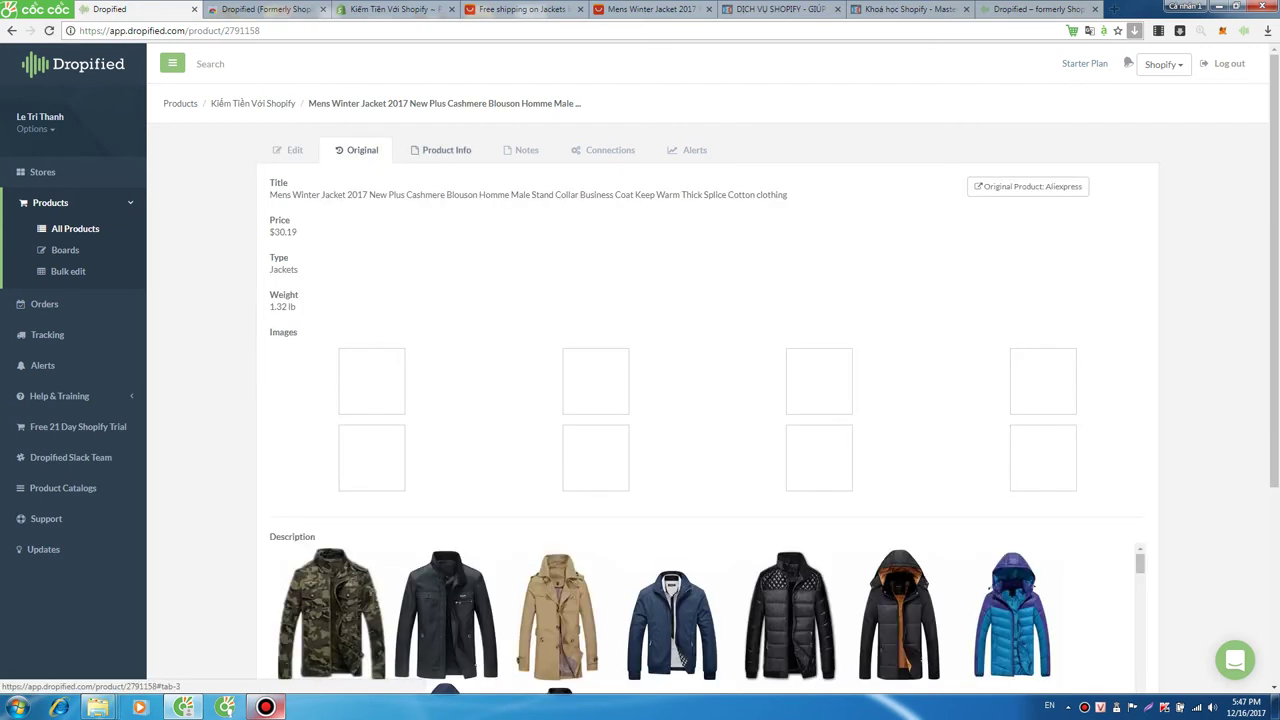
click(441, 150)
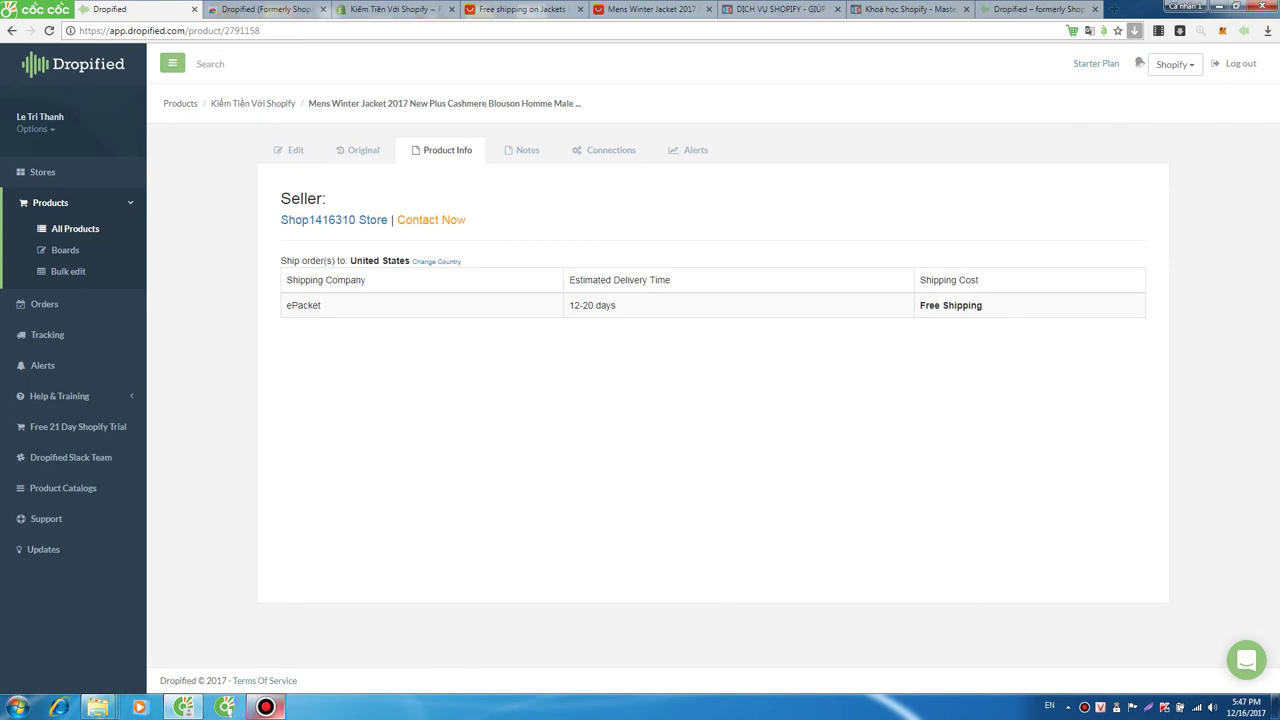
click(522, 150)
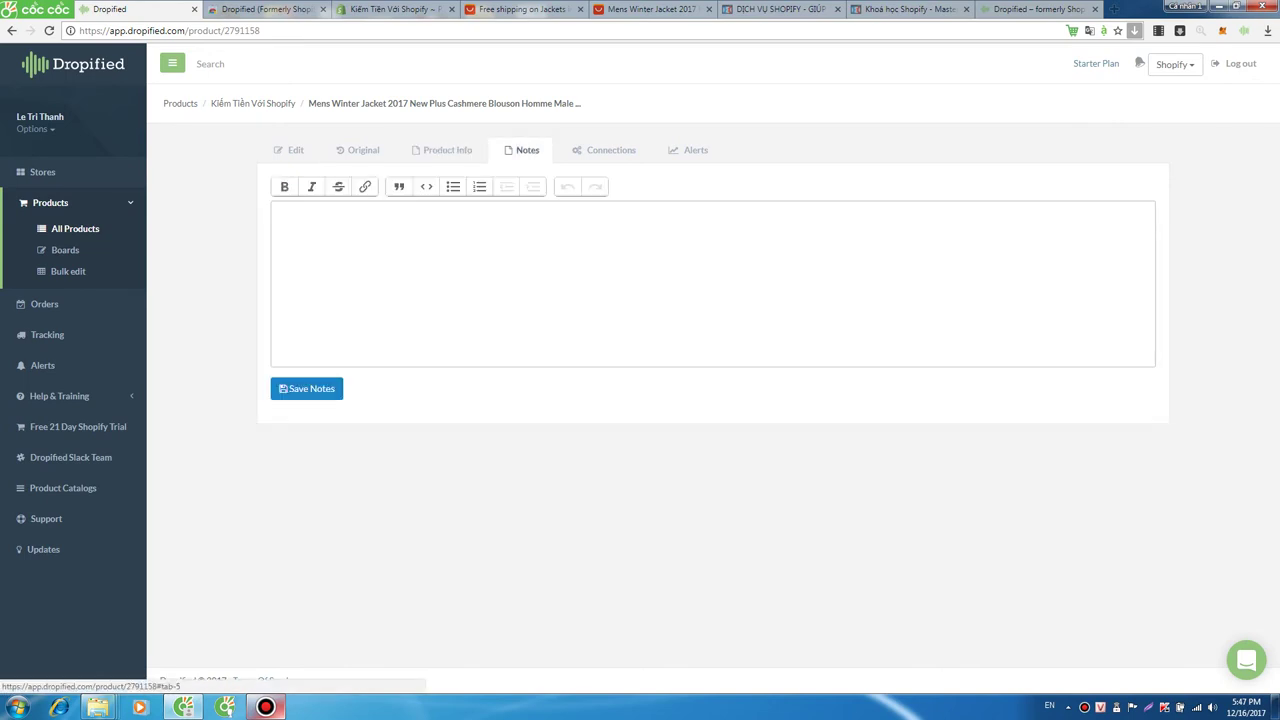
click(605, 150)
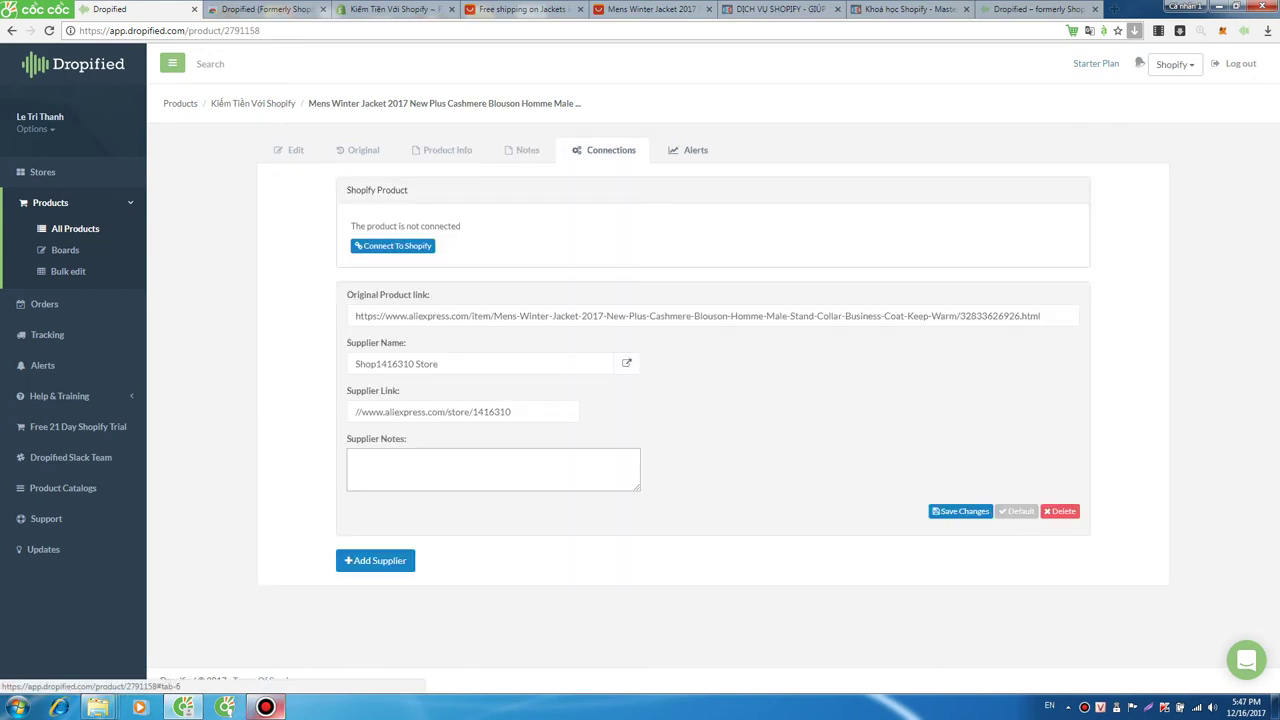
click(690, 150)
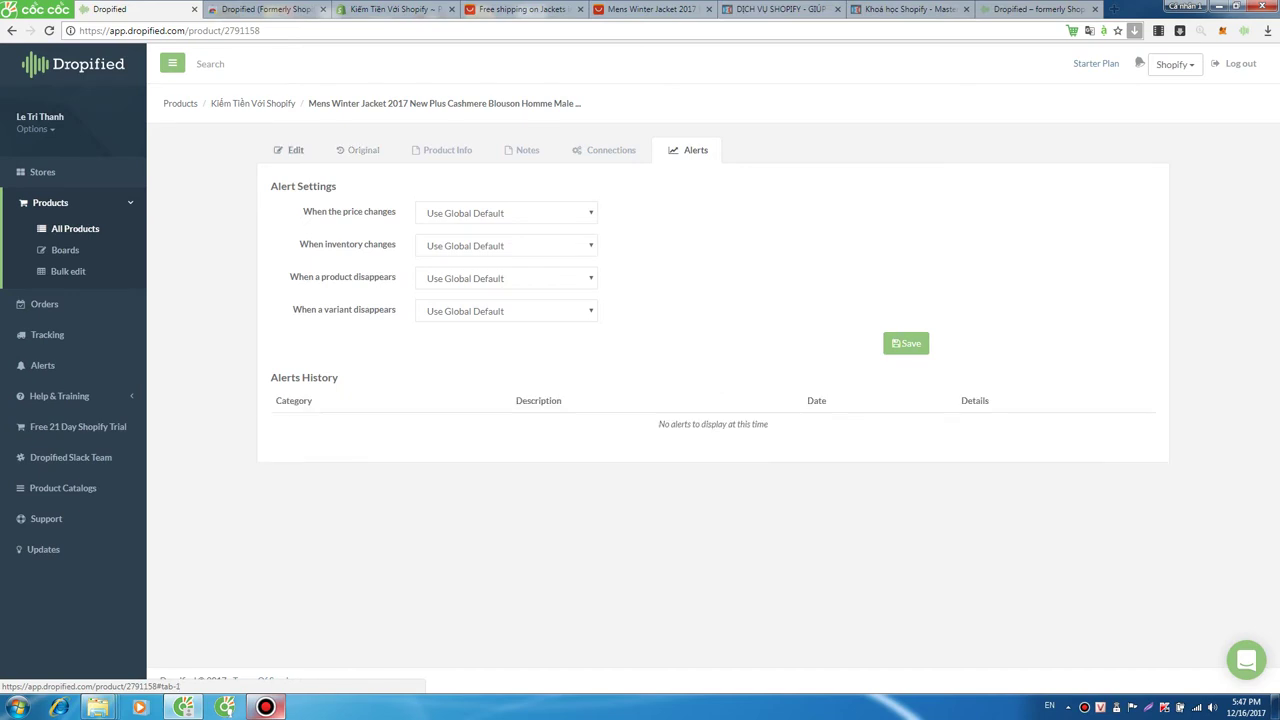
click(289, 150)
- Look at the board choices for the jacket without assigning one
scroll(707, 400, down, 7)
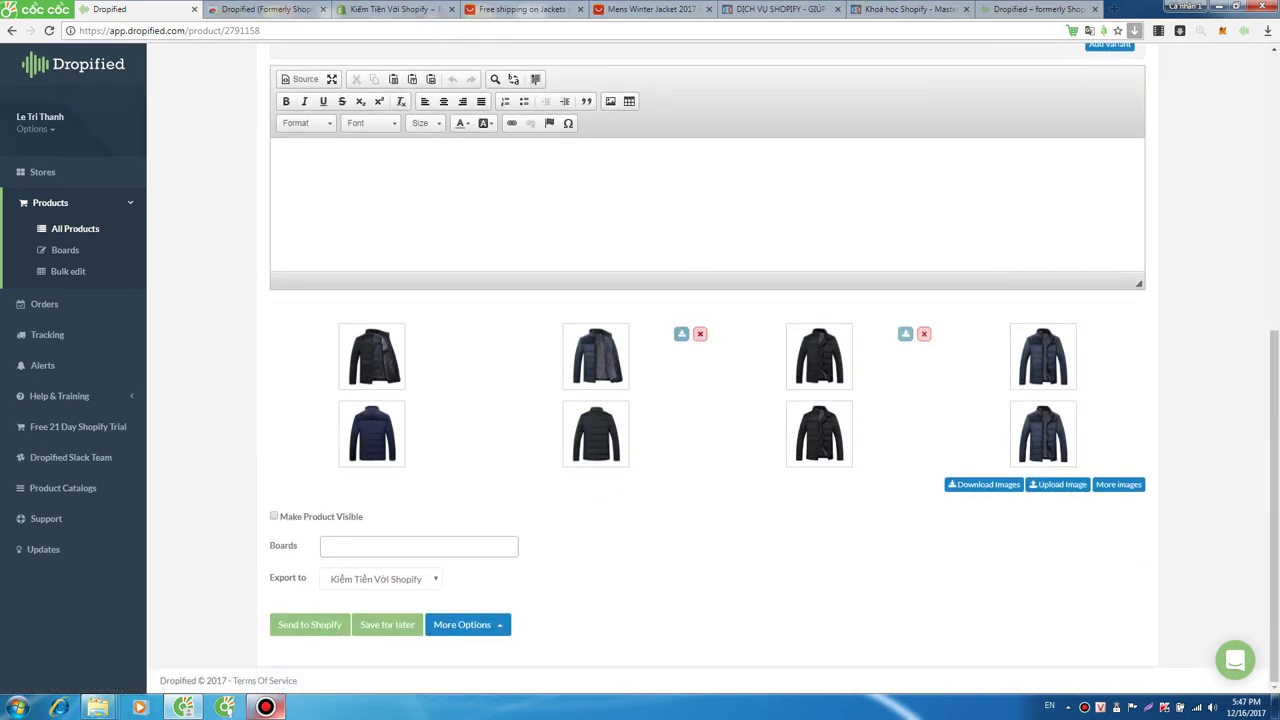
click(419, 546)
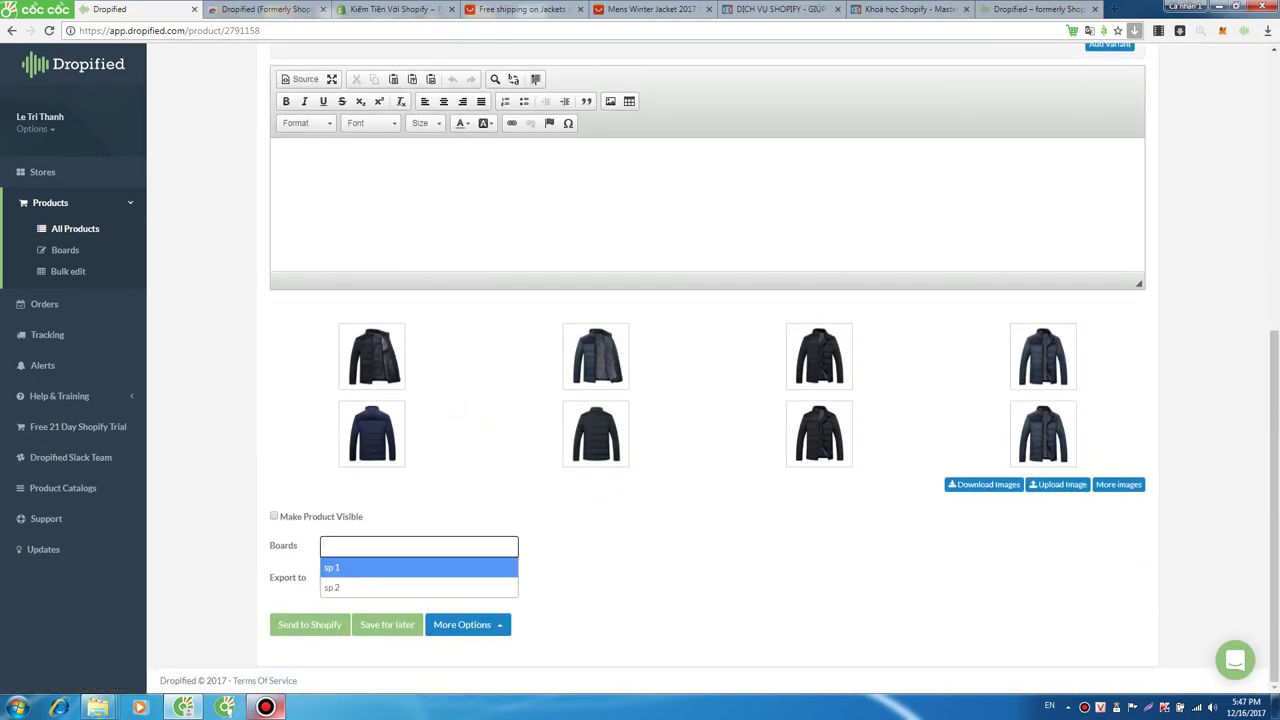
key(Escape)
- Copy the jacket's title "Mens Winter Jacket 2017" into its product description
scroll(707, 400, up, 4)
click(286, 569)
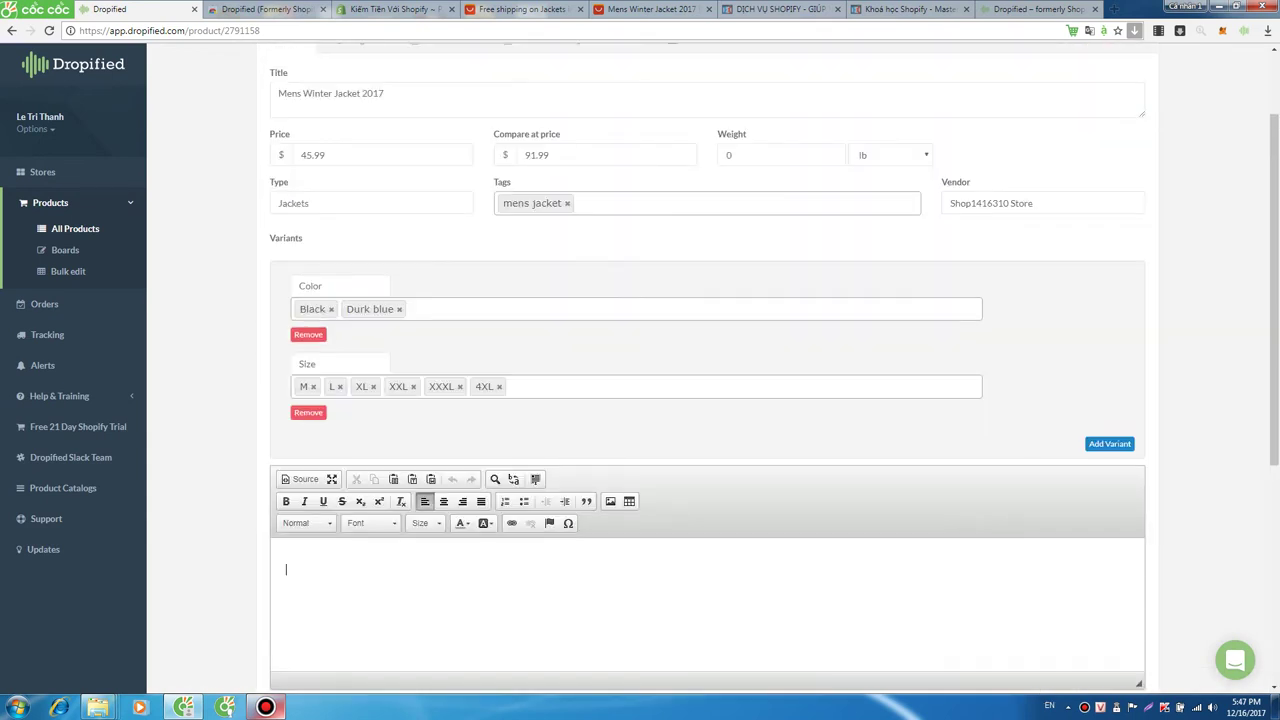
scroll(707, 400, down, 3)
scroll(707, 400, up, 5)
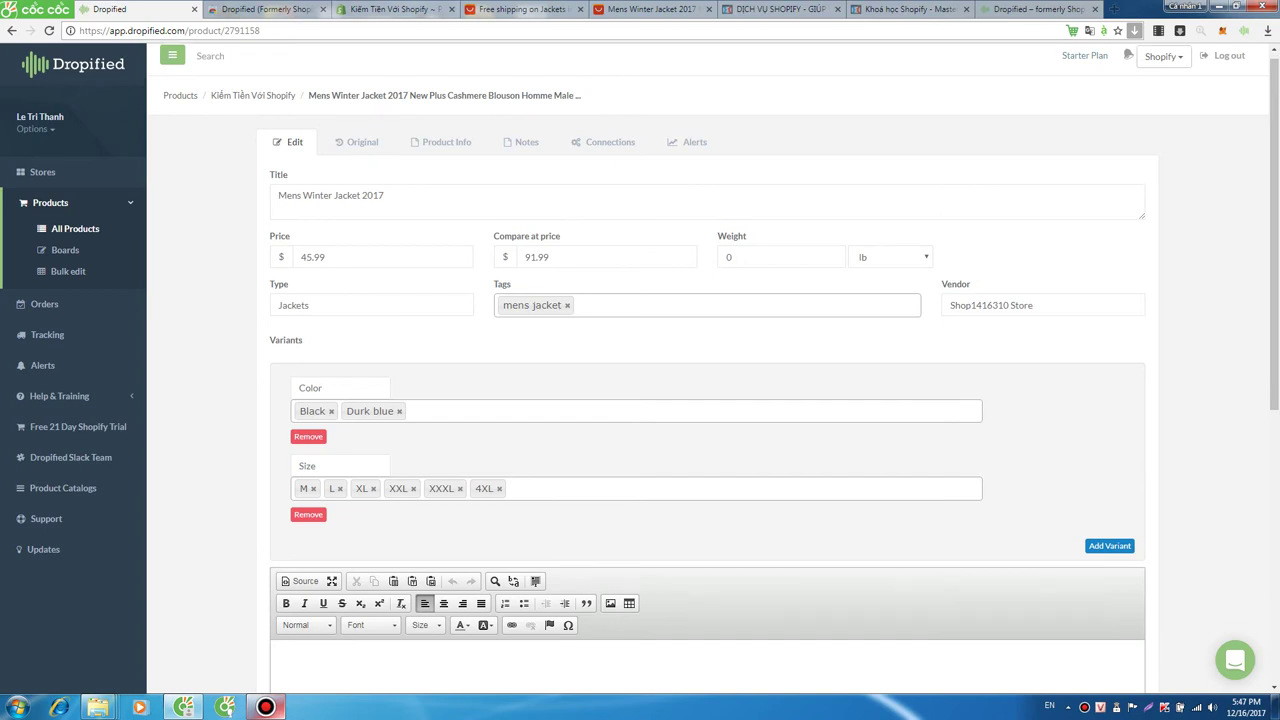
scroll(707, 400, down, 3)
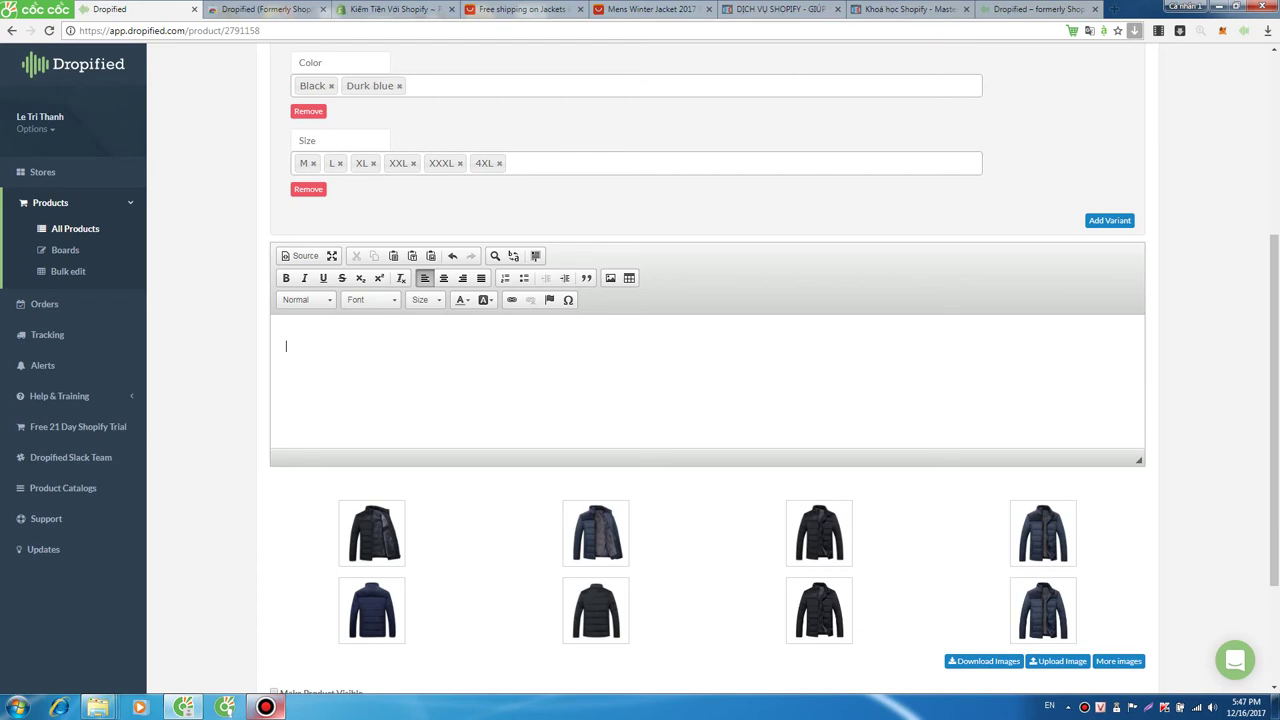
scroll(707, 370, up, 3)
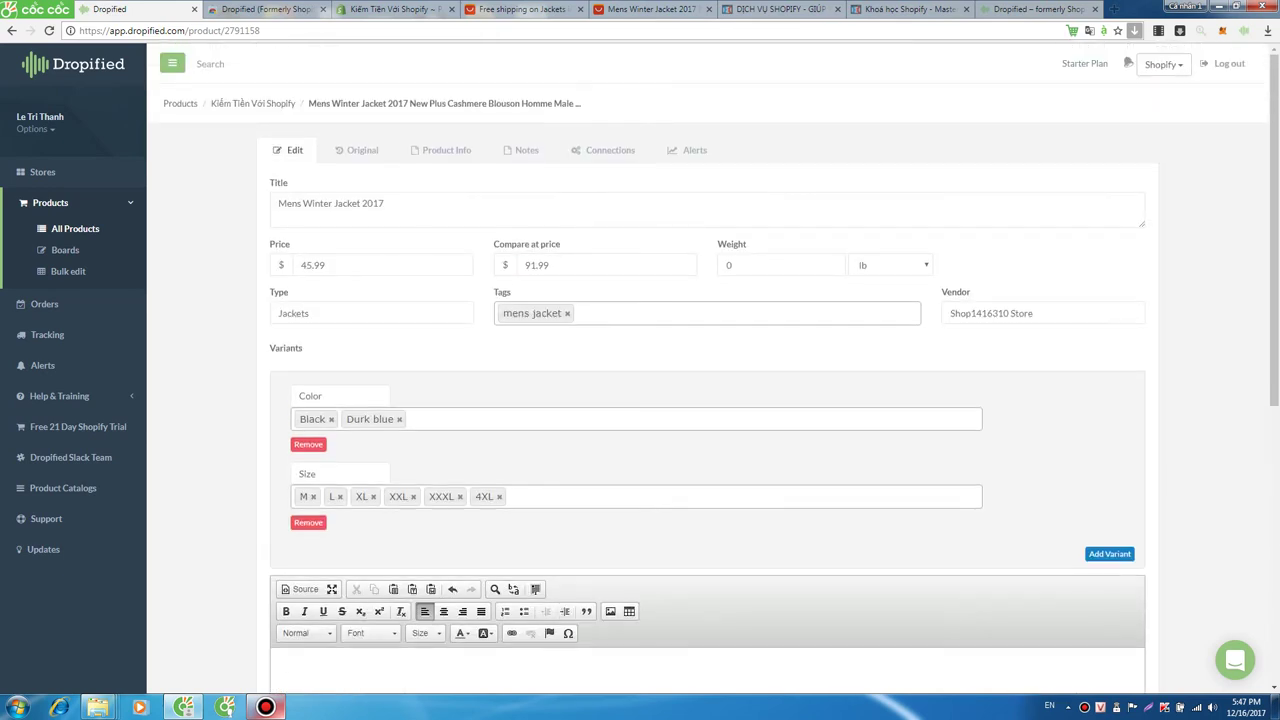
key(ctrl+a)
key(ctrl+c)
scroll(707, 400, down, 3)
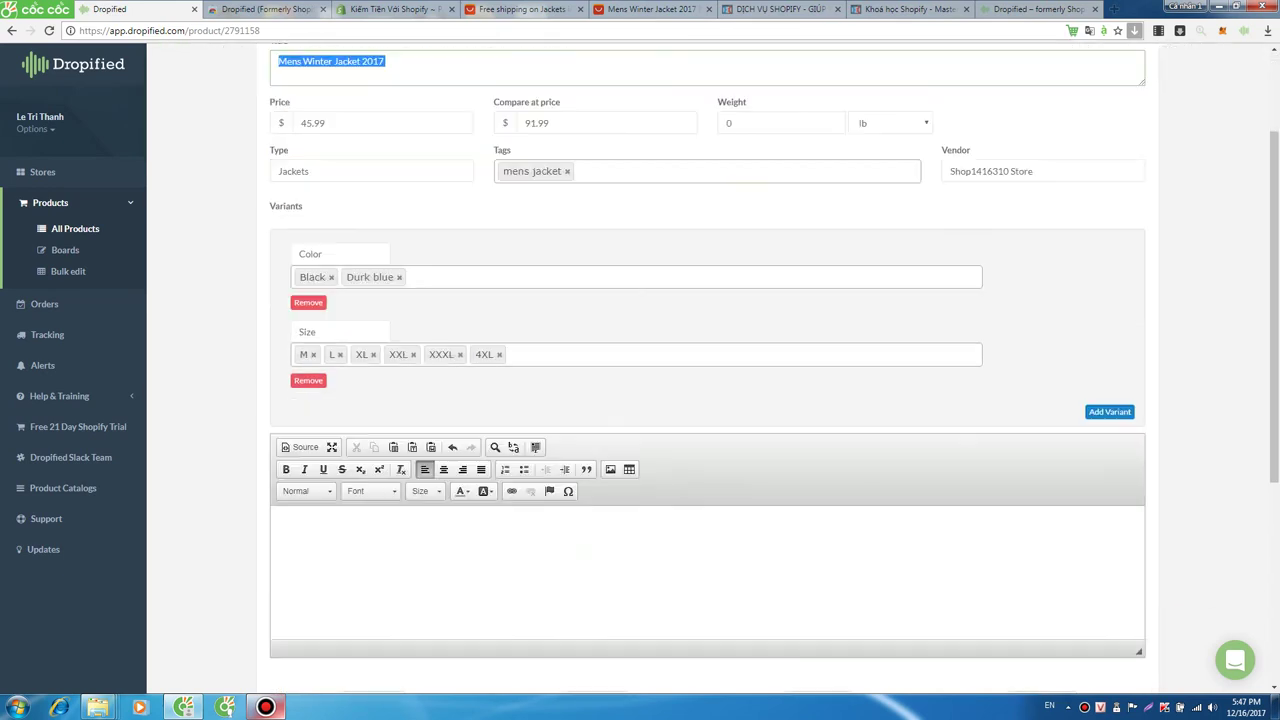
click(398, 346)
key(ctrl+v)
scroll(707, 370, down, 2)
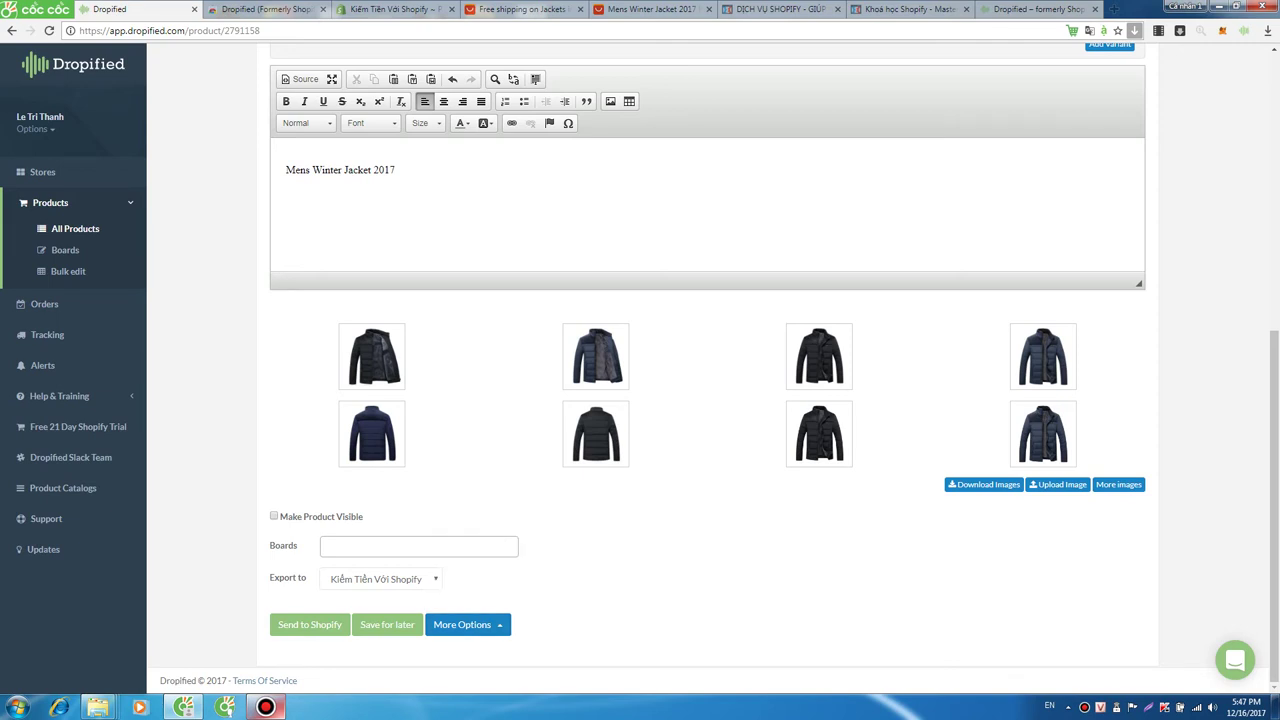
- Send the jacket to the Kiếm Tiền Với Shopify store and open the exported product in Shopify
click(310, 624)
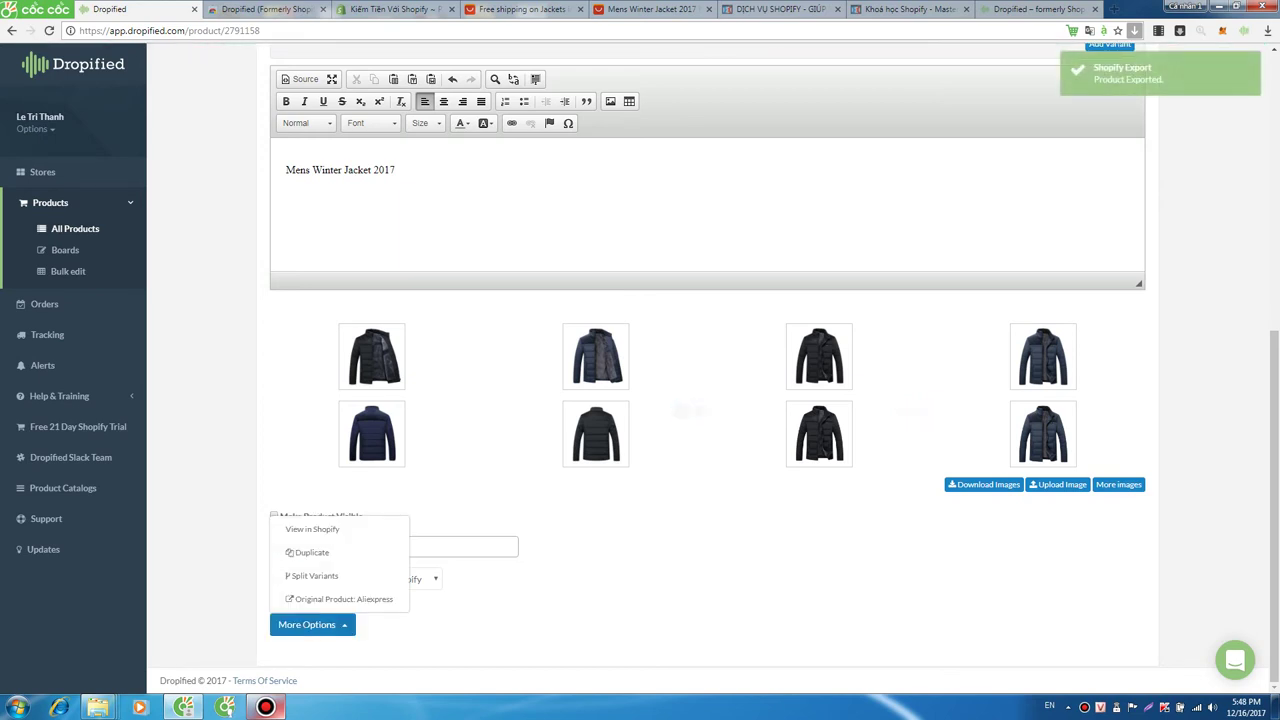
click(312, 624)
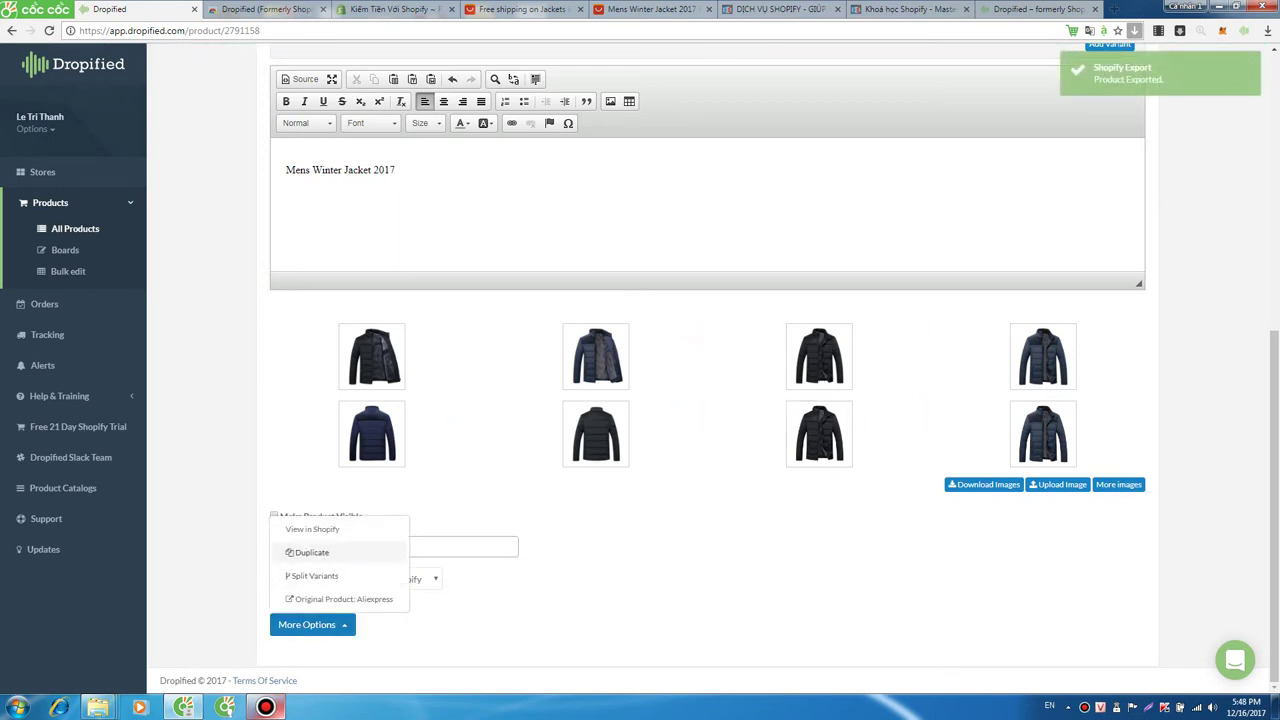
click(312, 529)
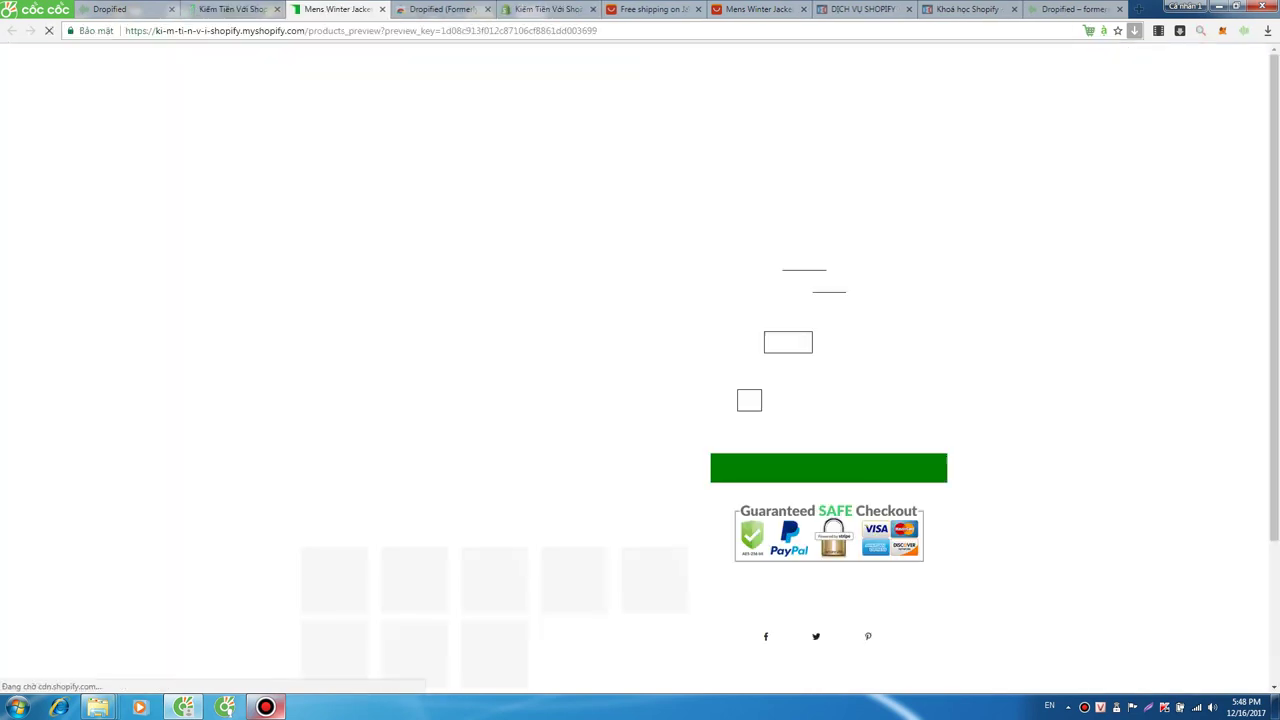
- Review the jacket's storefront preview and Shopify admin page, and return to its Dropified product page
scroll(640, 365, down, 4)
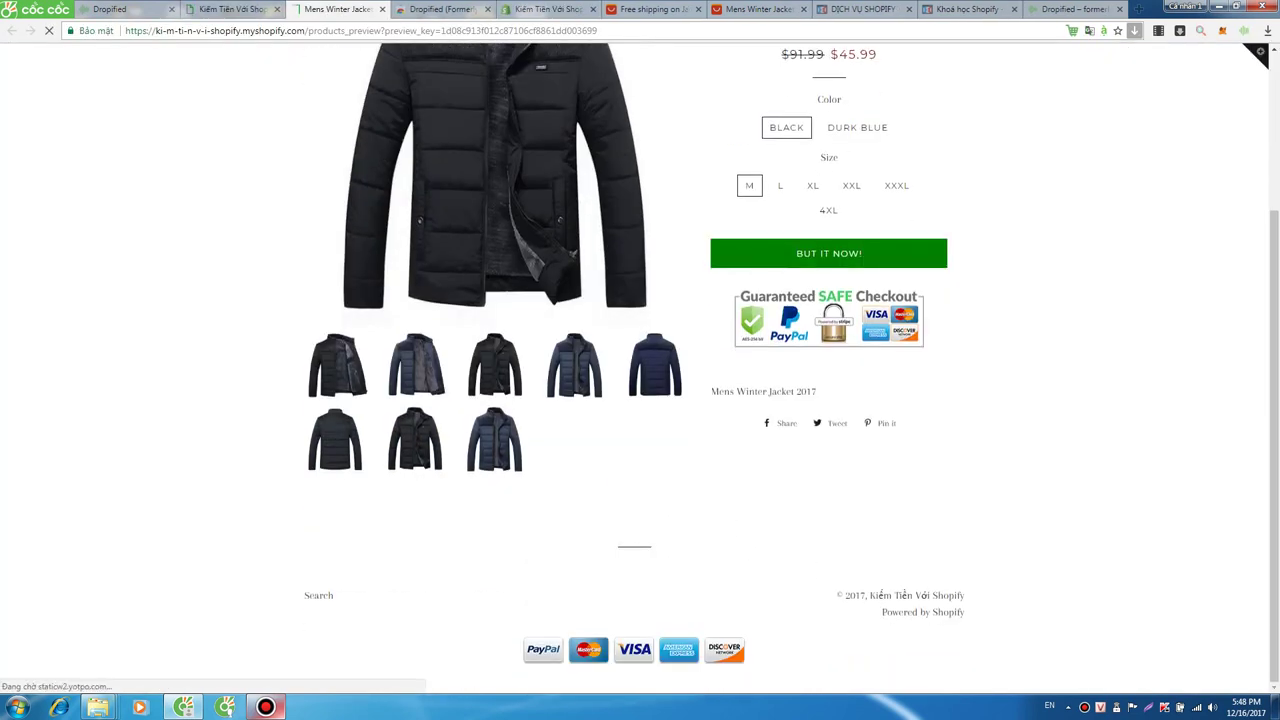
scroll(640, 365, up, 4)
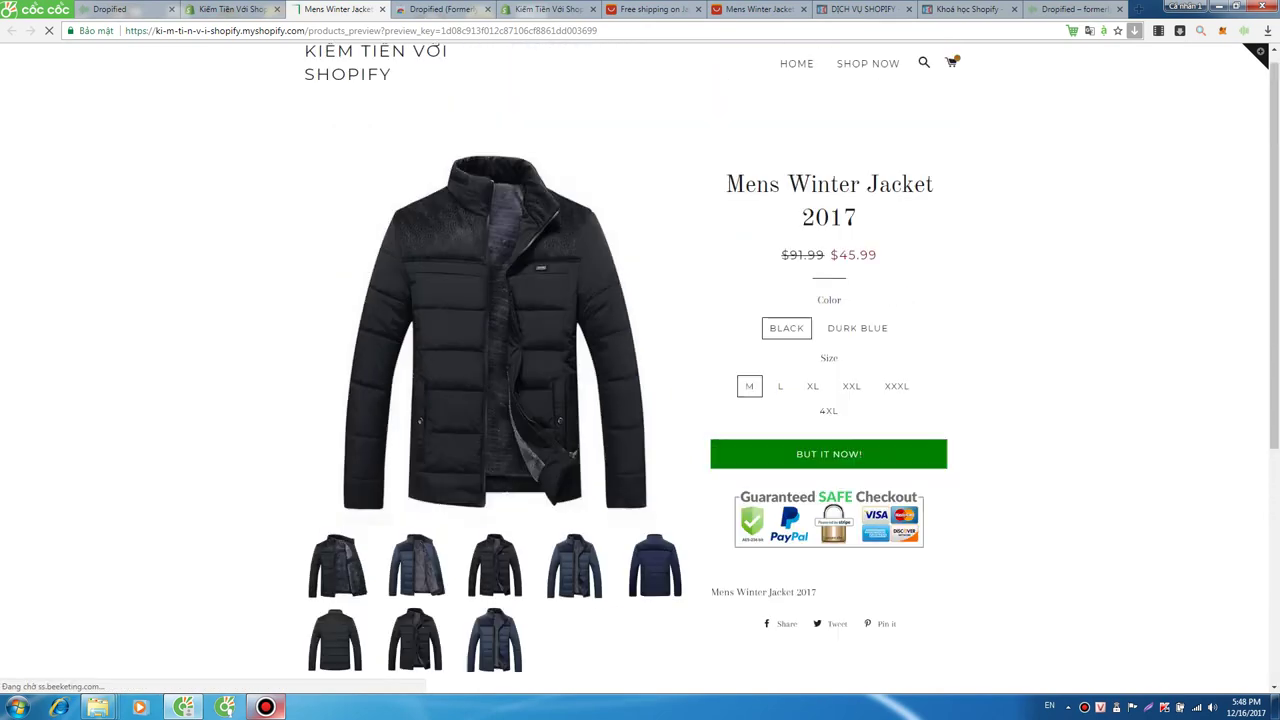
scroll(640, 365, down, 2)
scroll(640, 365, down, 1)
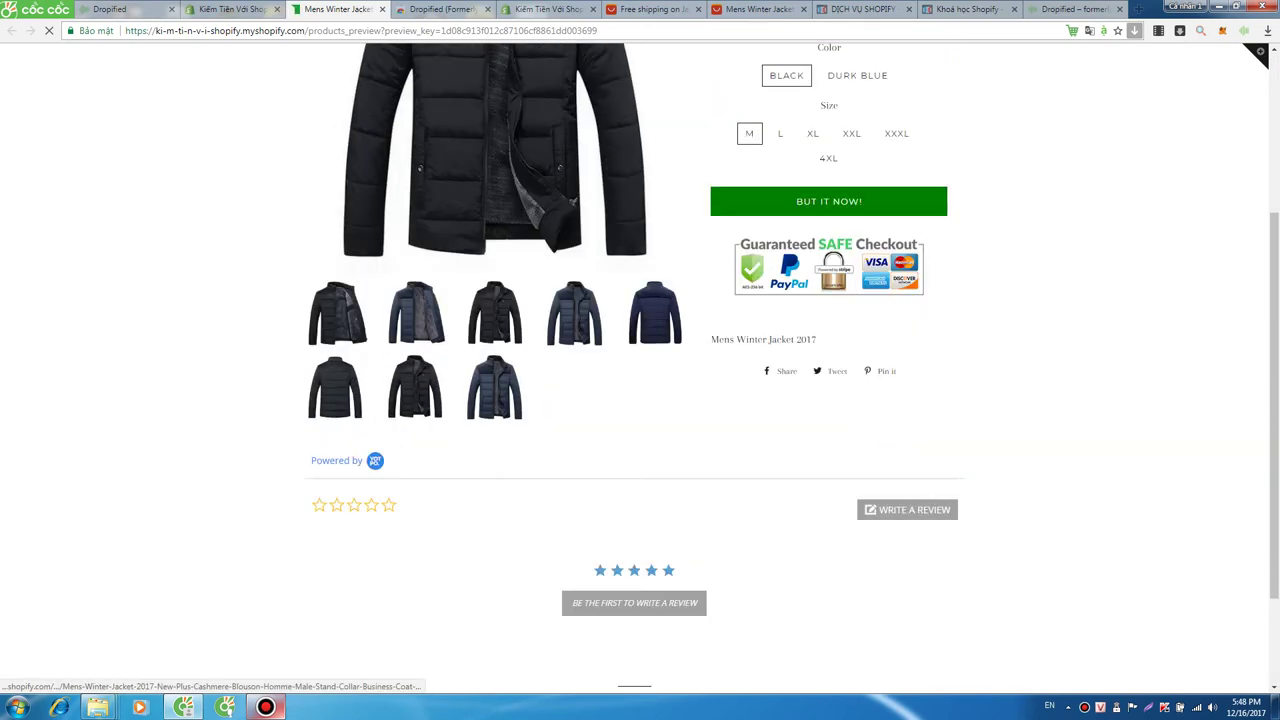
scroll(640, 365, up, 4)
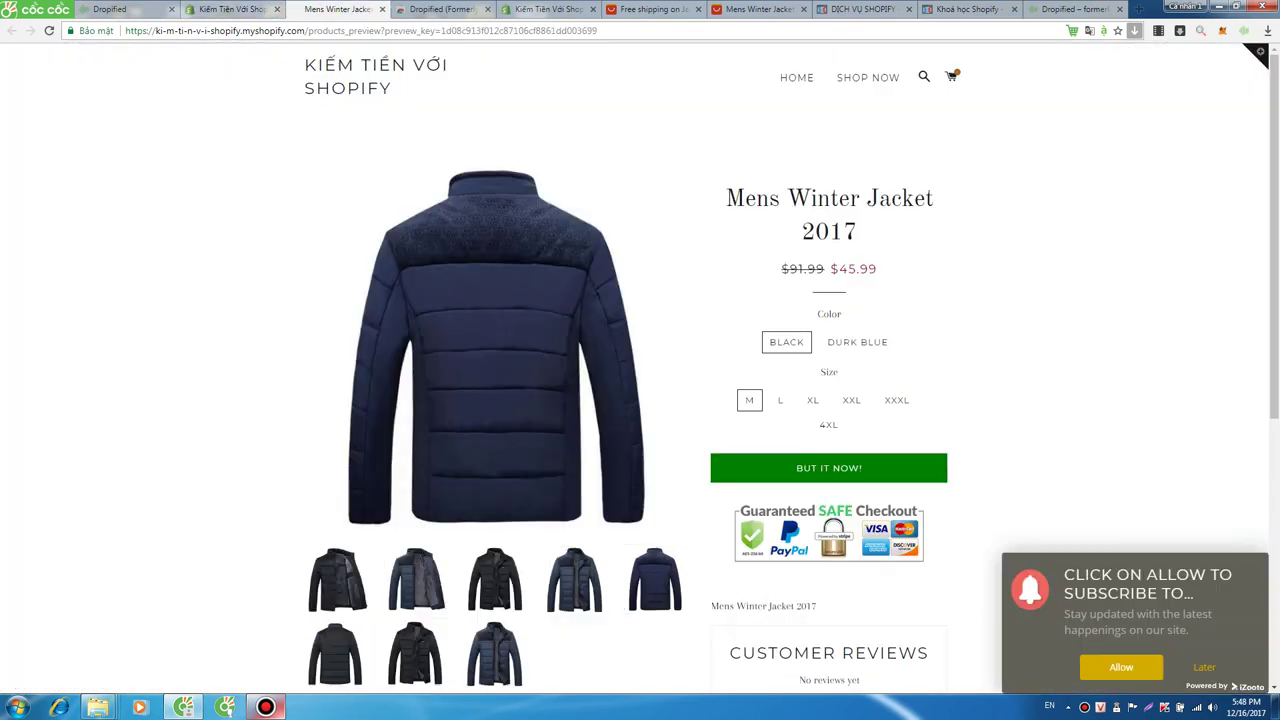
click(228, 9)
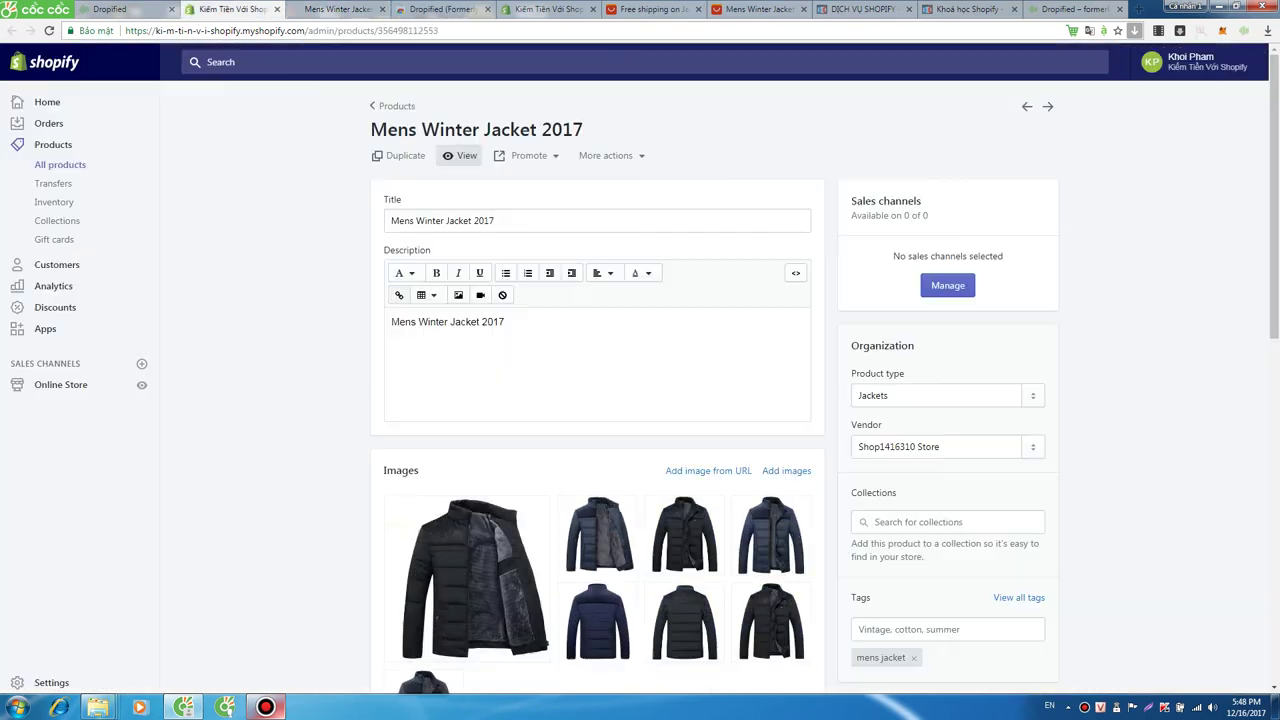
click(128, 9)
scroll(707, 400, up, 3)
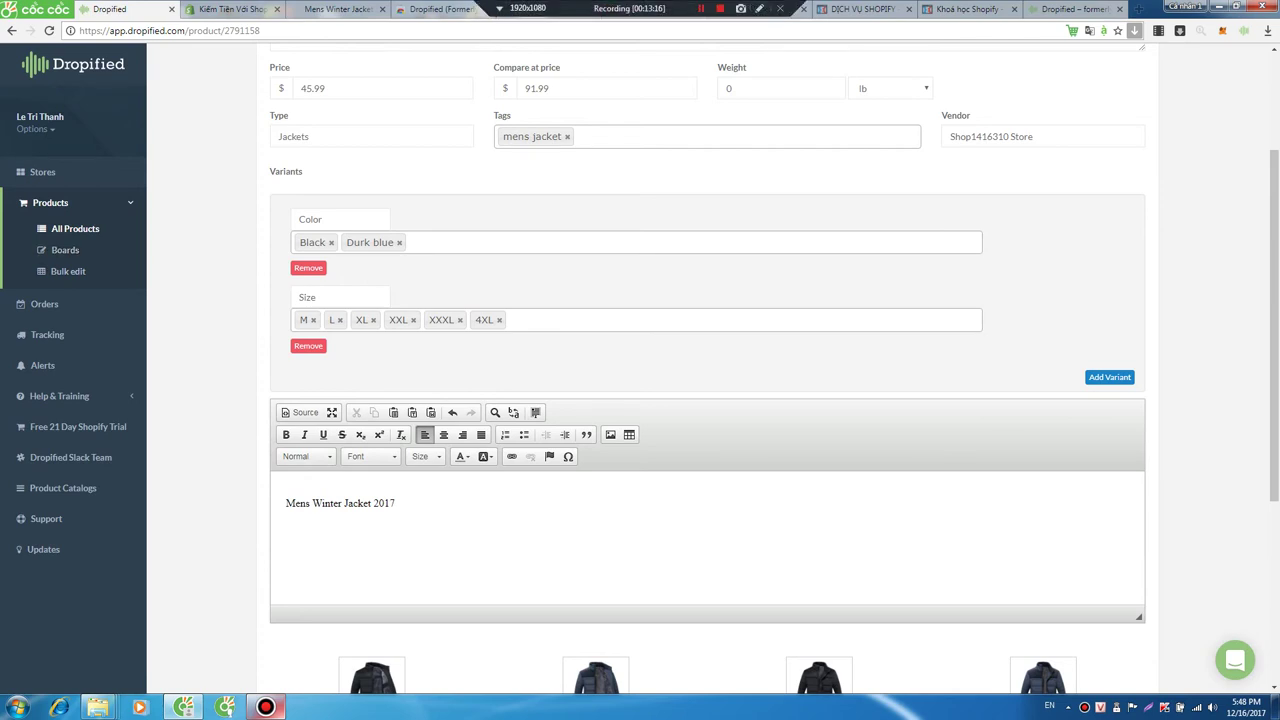
- Save the red ZENGKER 9XL winter jacket from the AliExpress jackets listing to Dropified and show all Dropified products
click(652, 9)
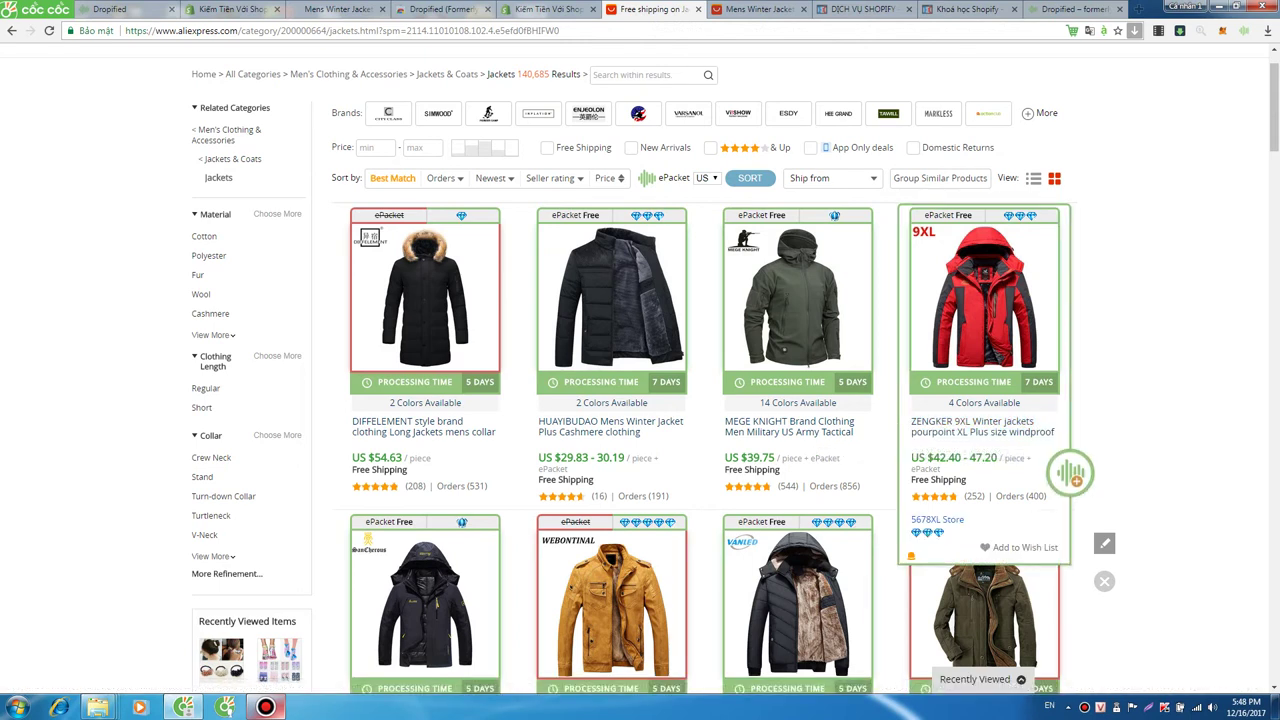
click(1071, 472)
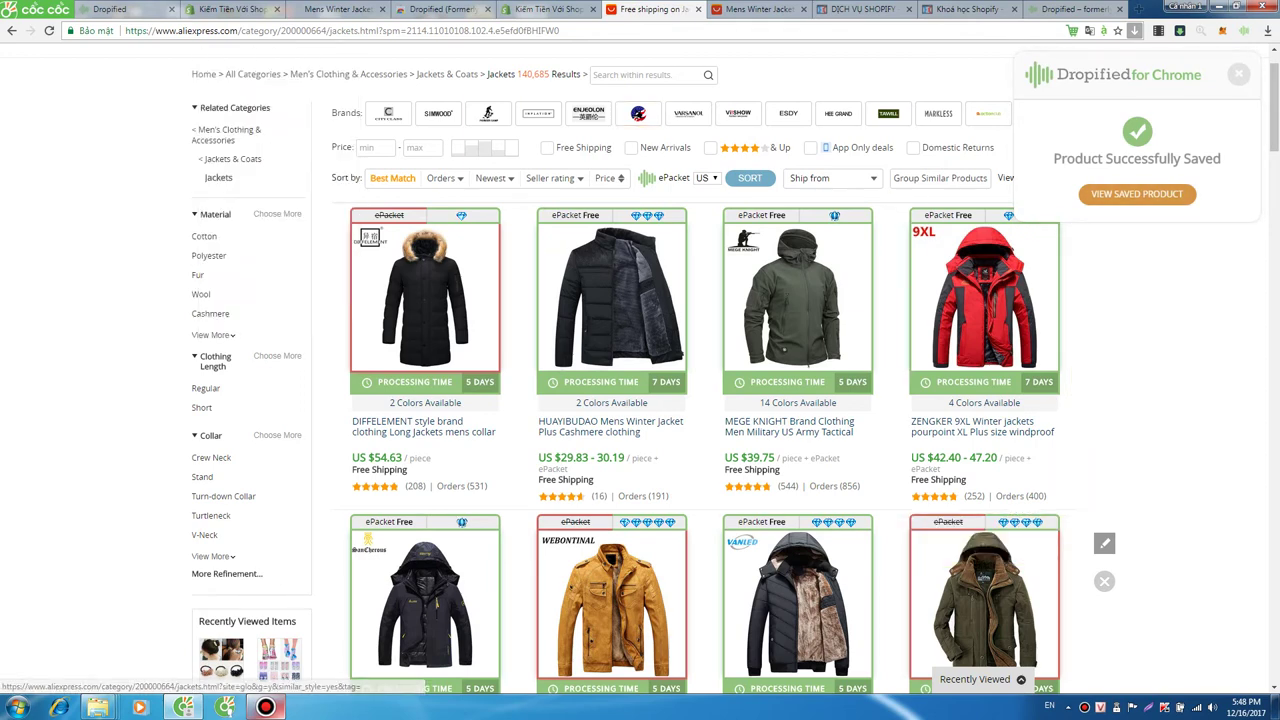
click(1137, 193)
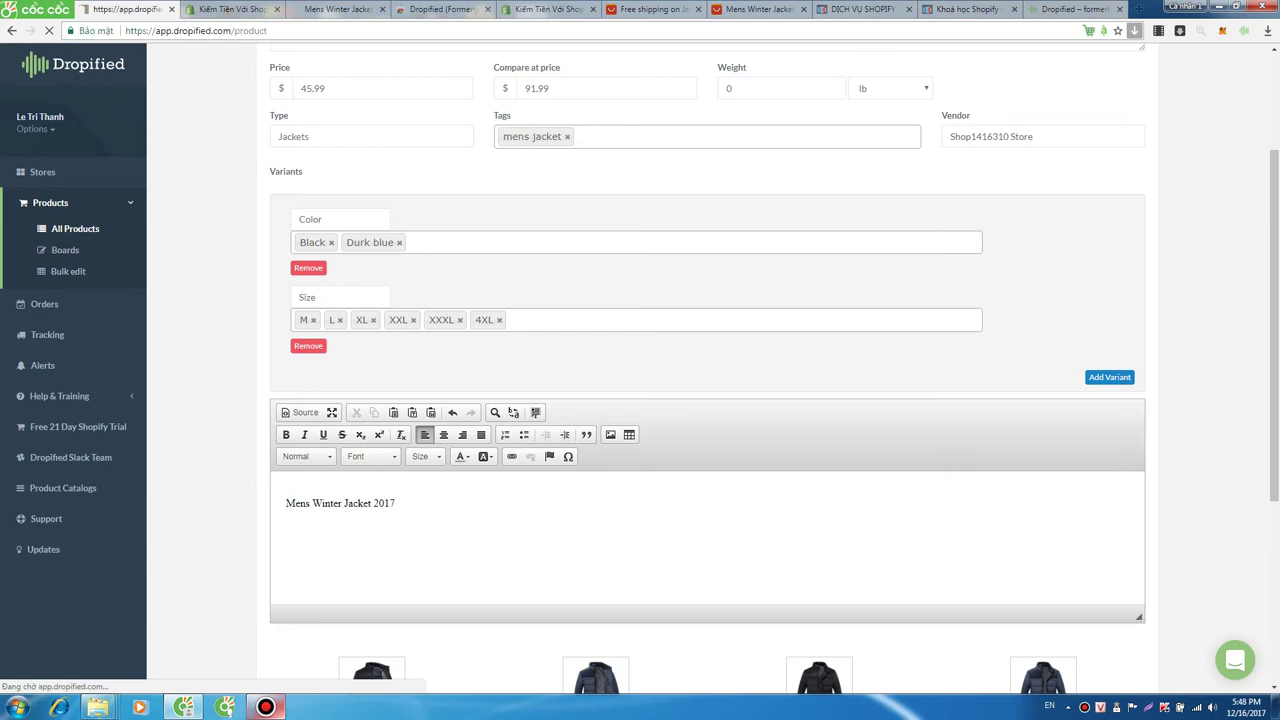
click(75, 228)
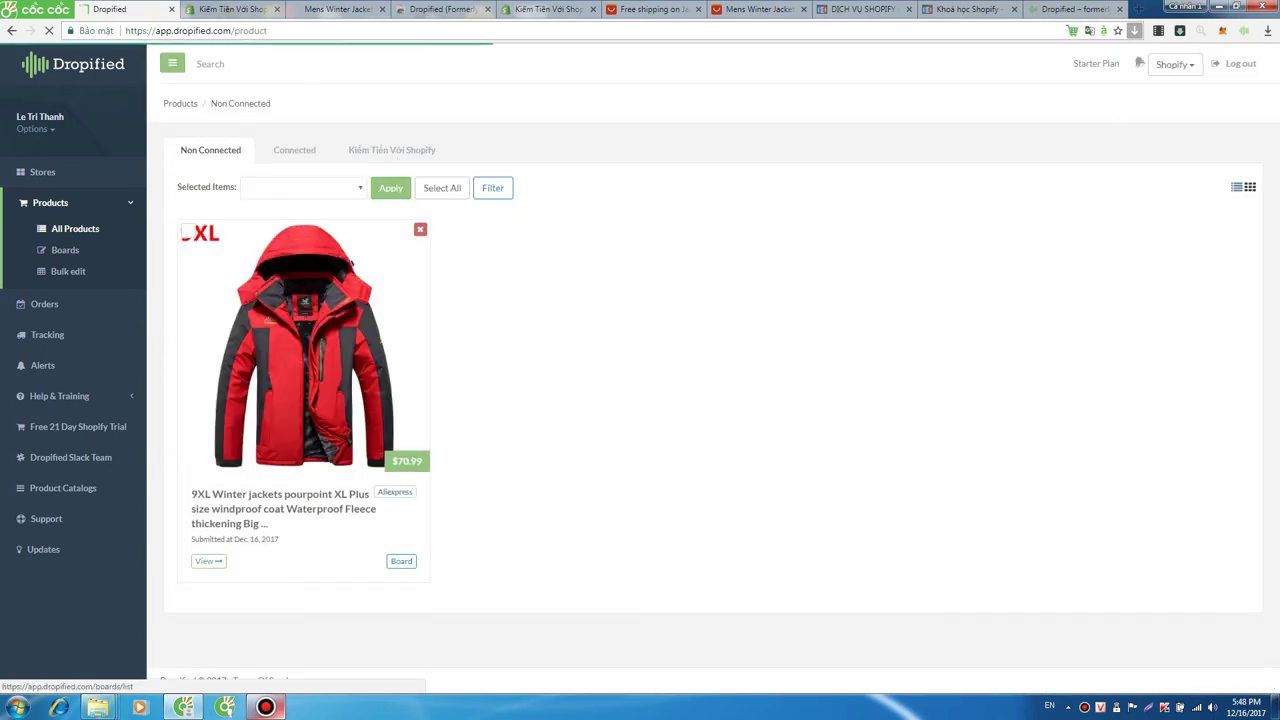
- Open the WEBONTINAL faux leather jacket from the AliExpress jackets listing and bring up its Dropified import form
click(545, 9)
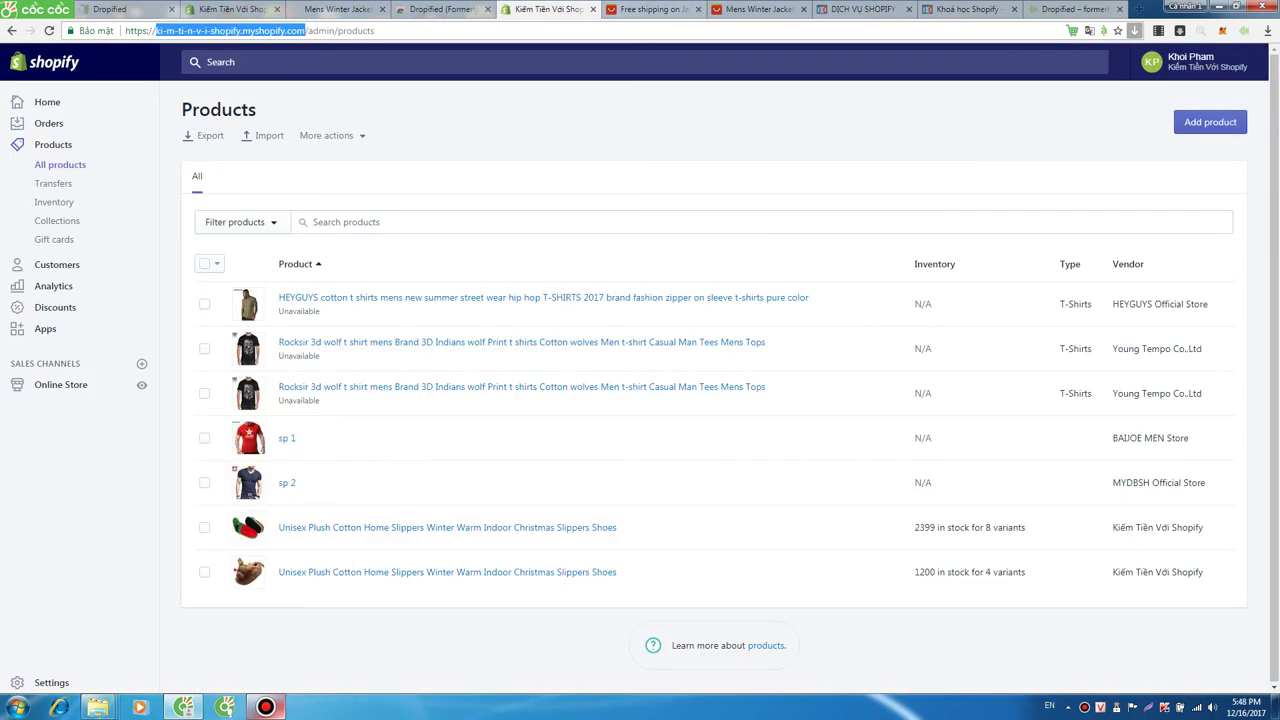
key(ctrl+3)
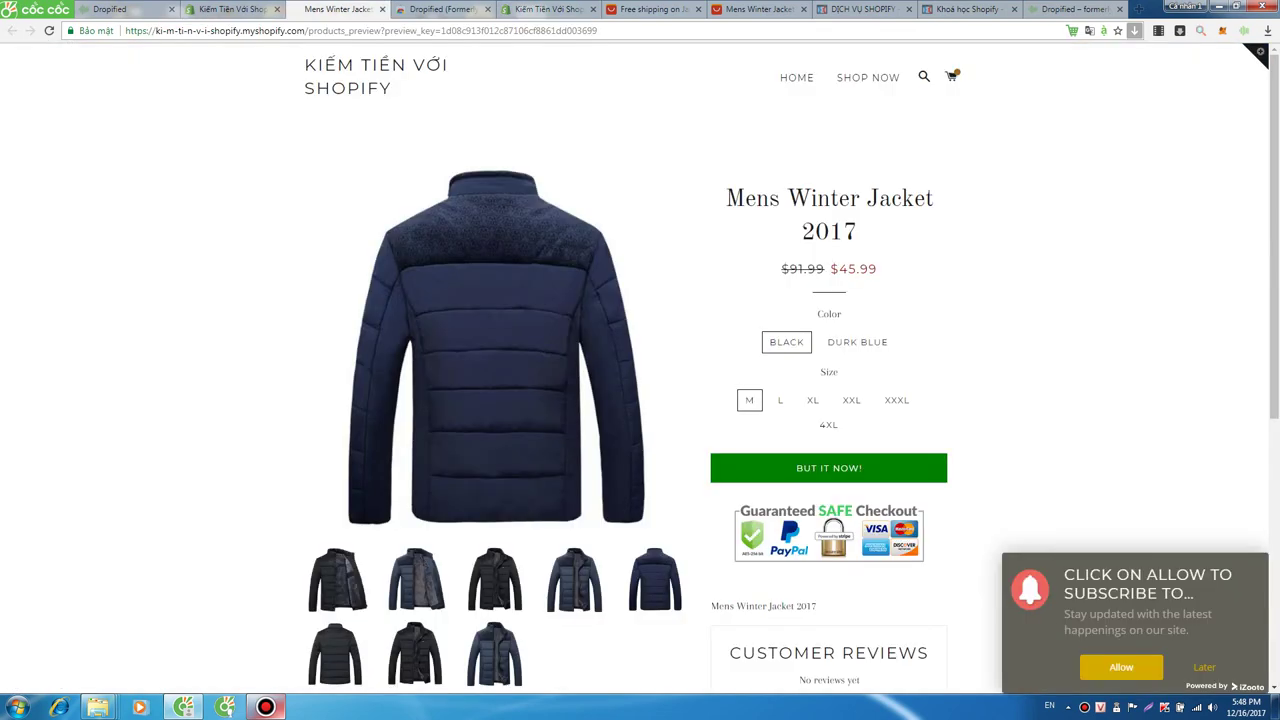
key(ctrl+6)
scroll(605, 533, down, 2)
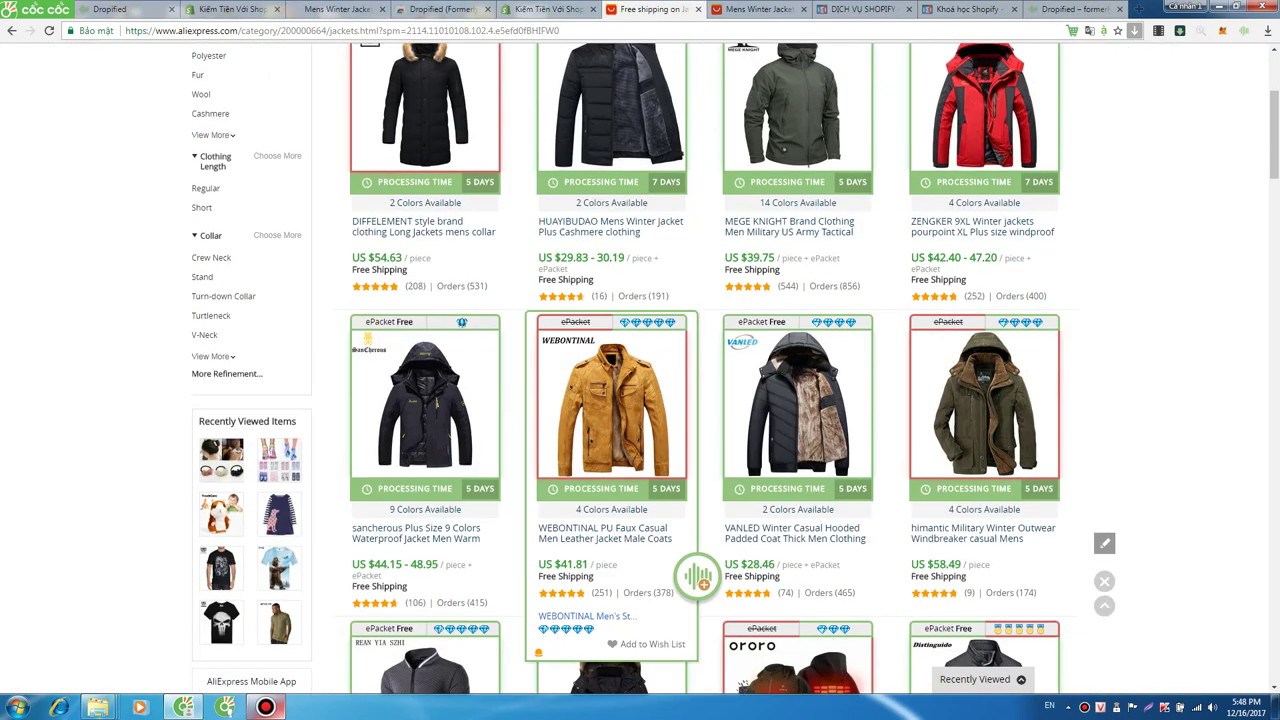
click(605, 533)
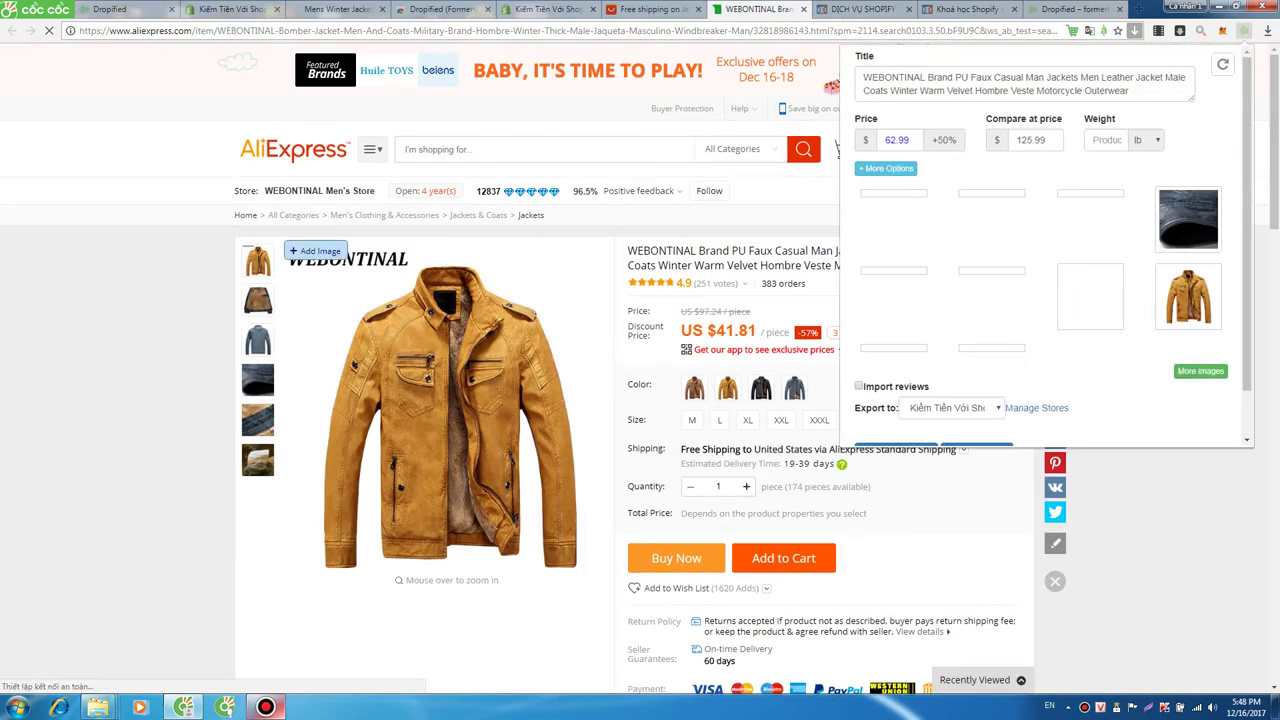
scroll(991, 372, down, 1)
scroll(991, 372, up, 1)
scroll(991, 372, down, 1)
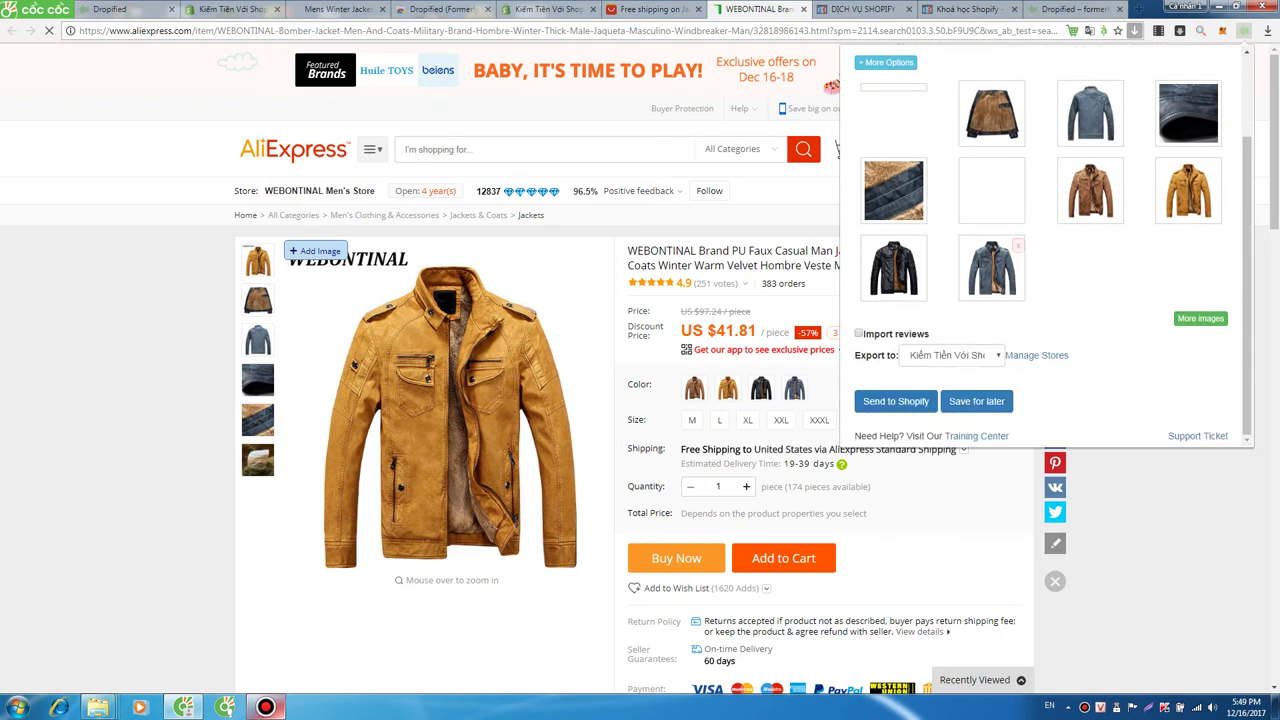
scroll(1045, 245, up, 1)
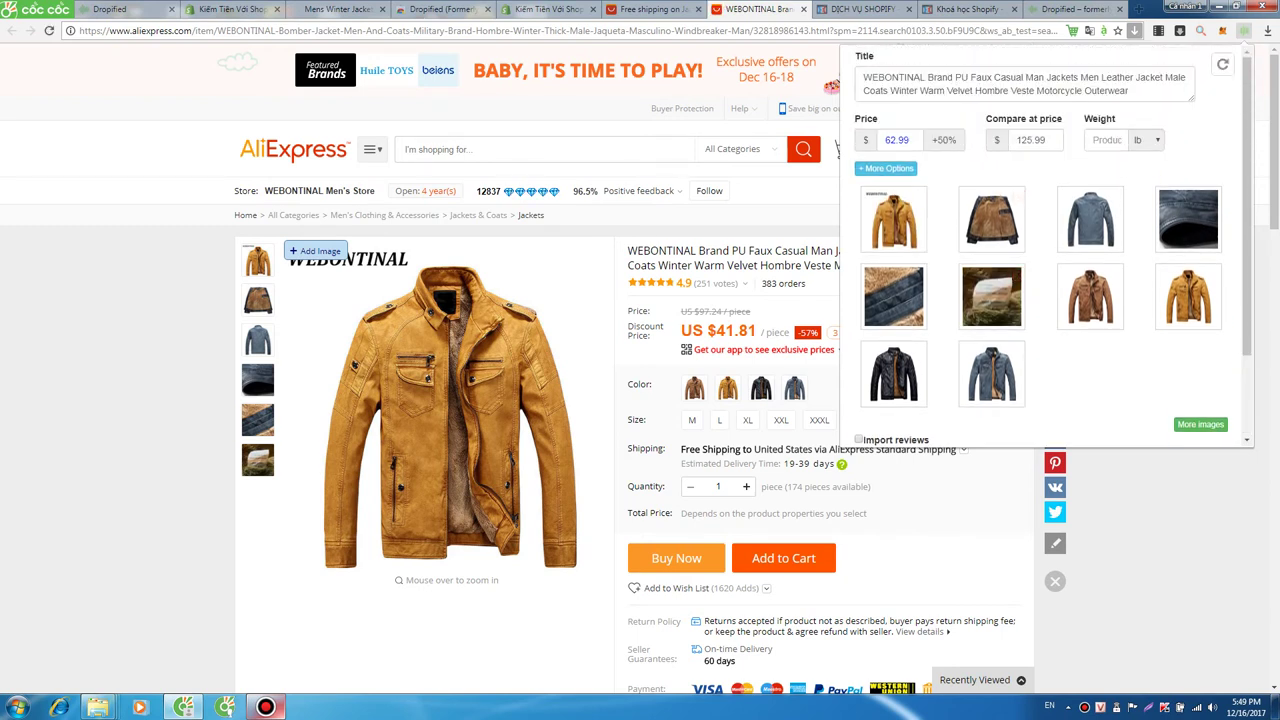
- Expand the jacket's additional import options and set the default product description to Original
click(886, 168)
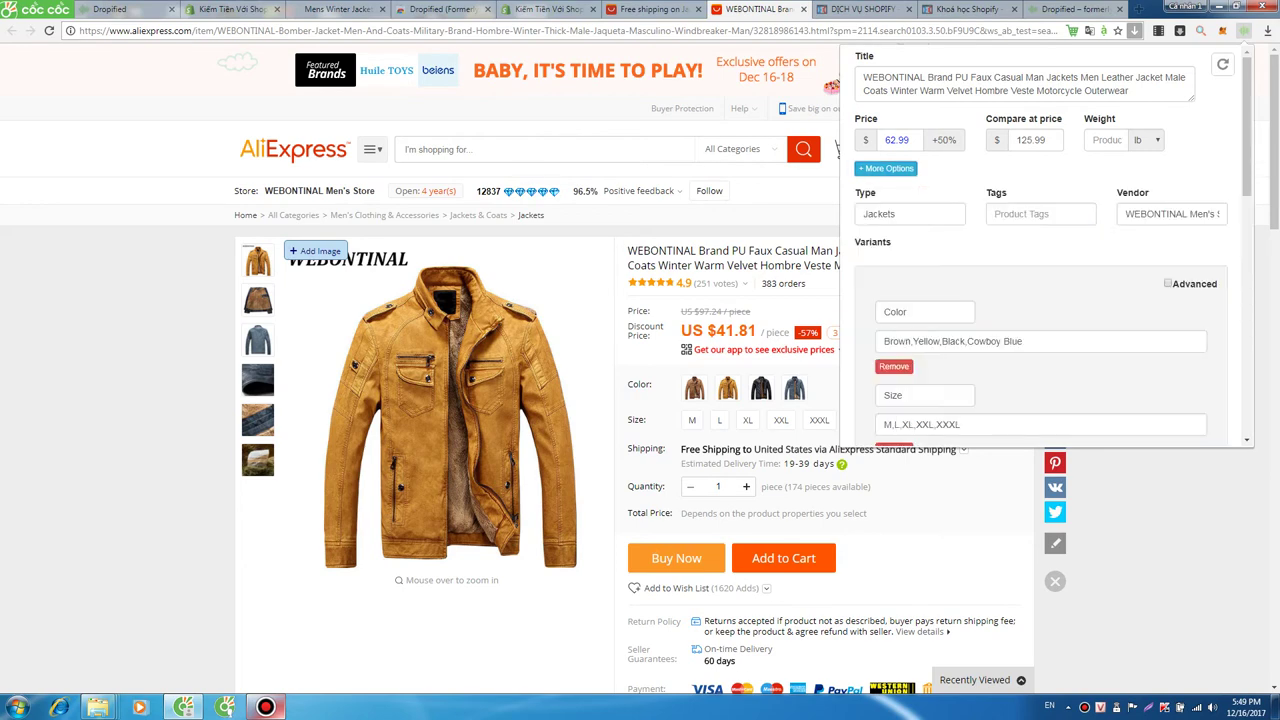
scroll(1045, 245, down, 3)
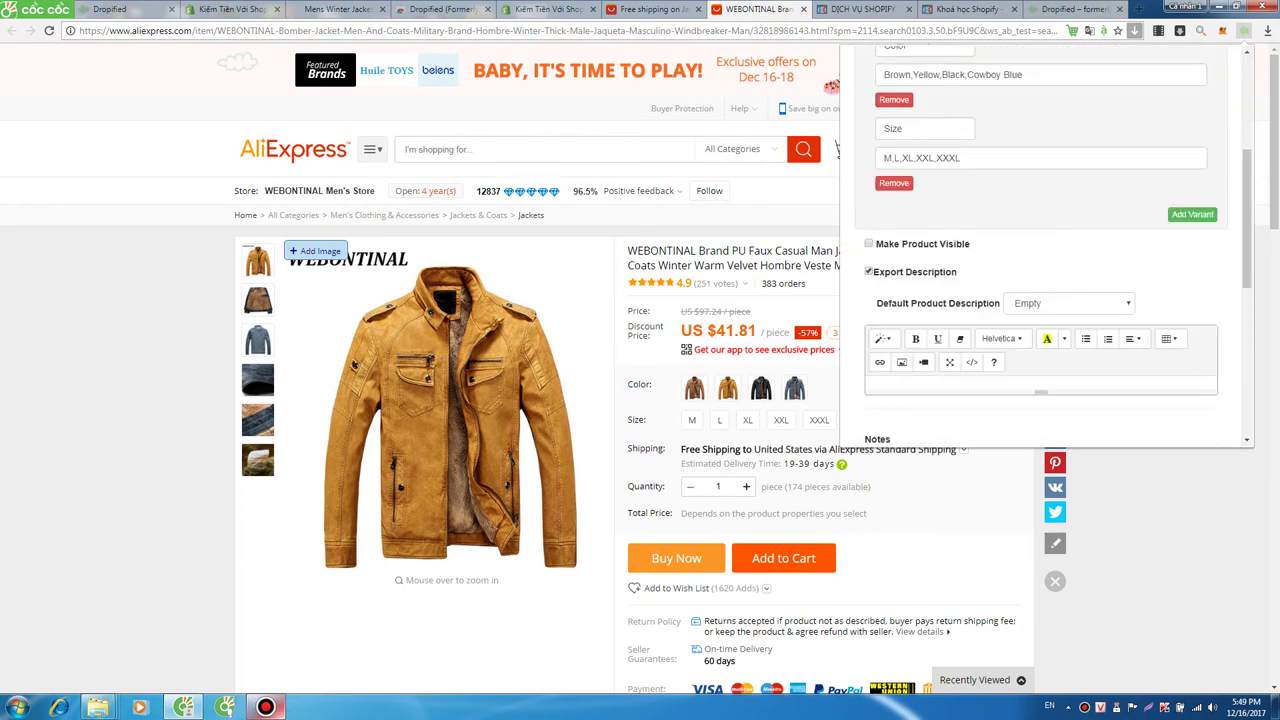
scroll(1045, 245, down, 2)
scroll(1045, 245, up, 1)
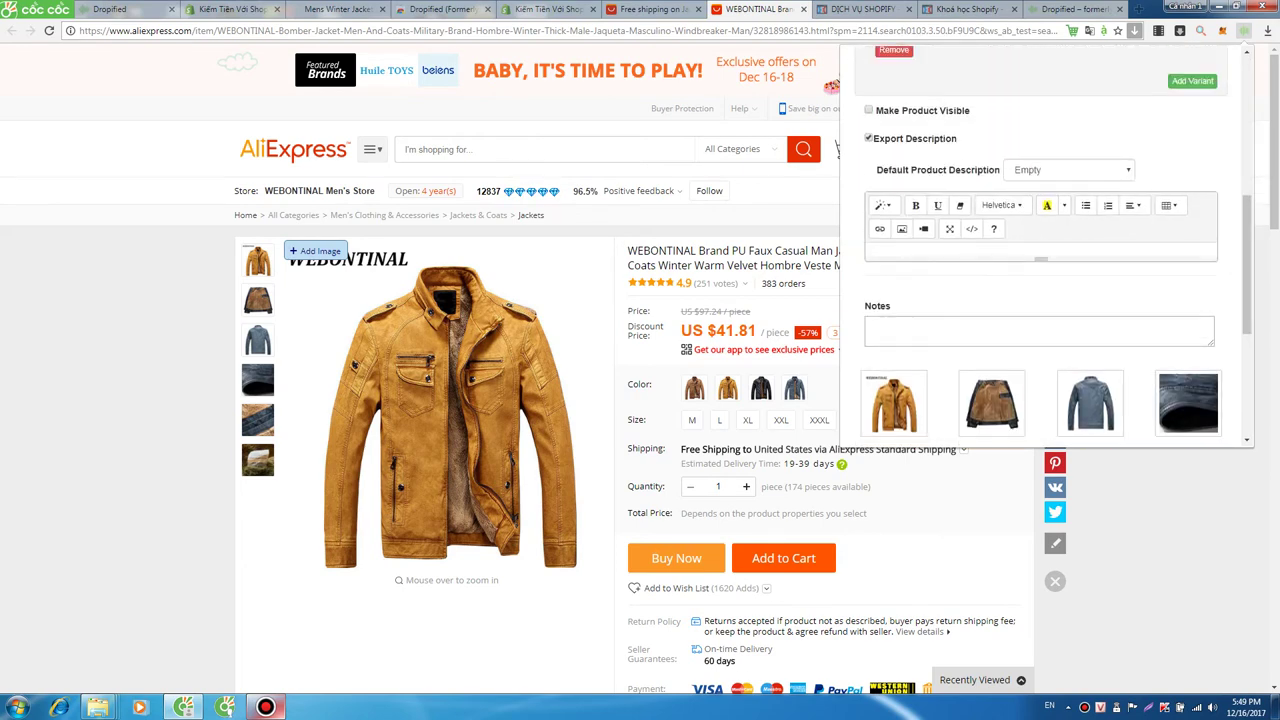
click(1068, 170)
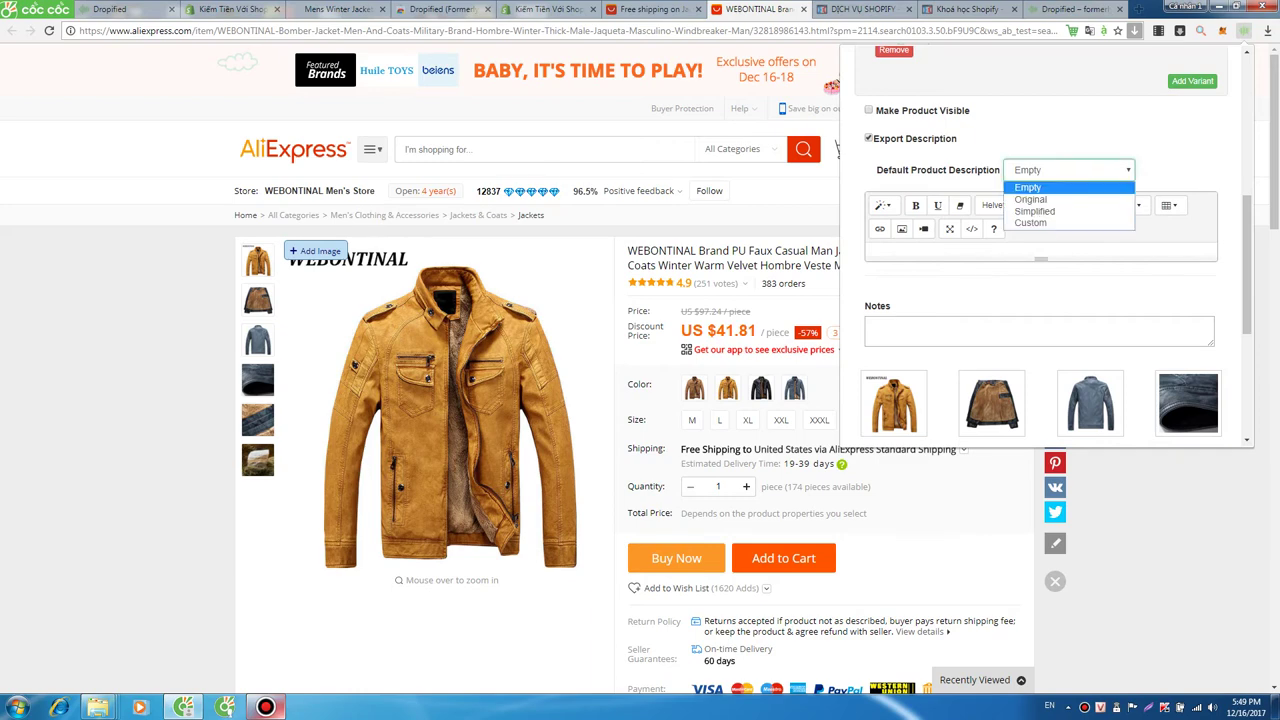
click(1030, 187)
- Read through the supplier's original description of the jacket in the import form, keeping the Original option selected
scroll(1045, 245, down, 3)
scroll(1045, 245, up, 4)
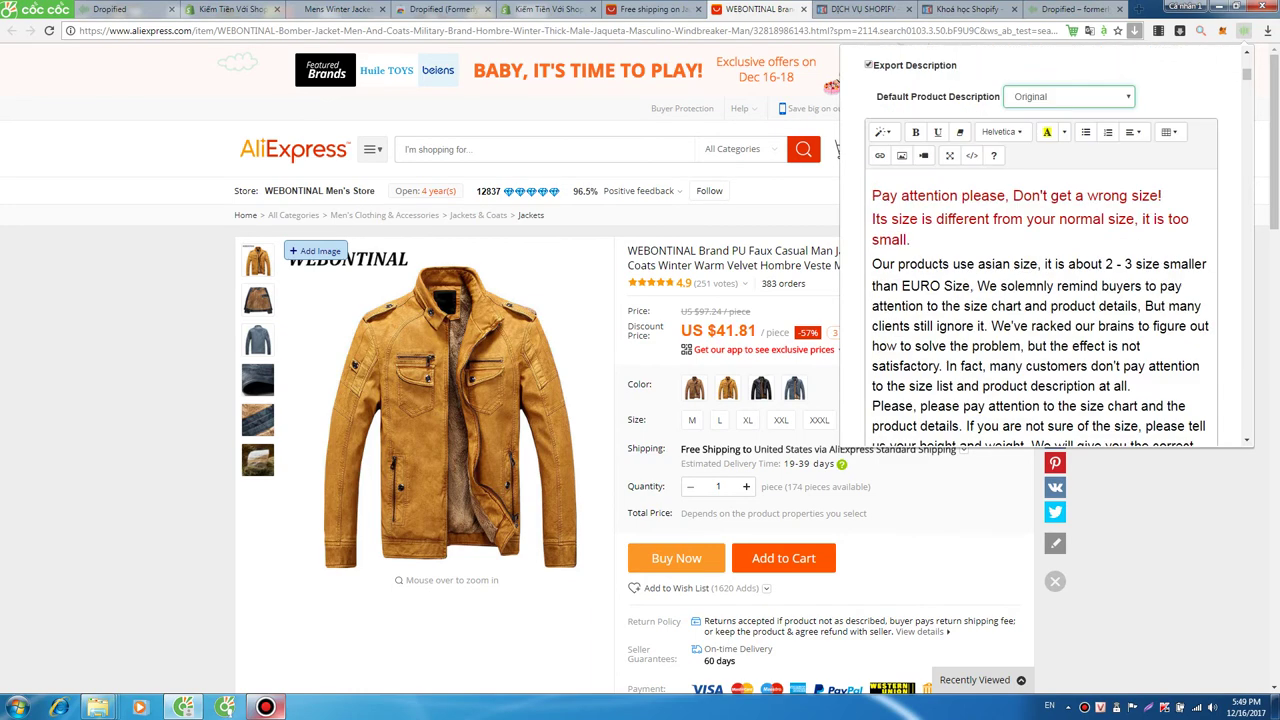
click(1068, 236)
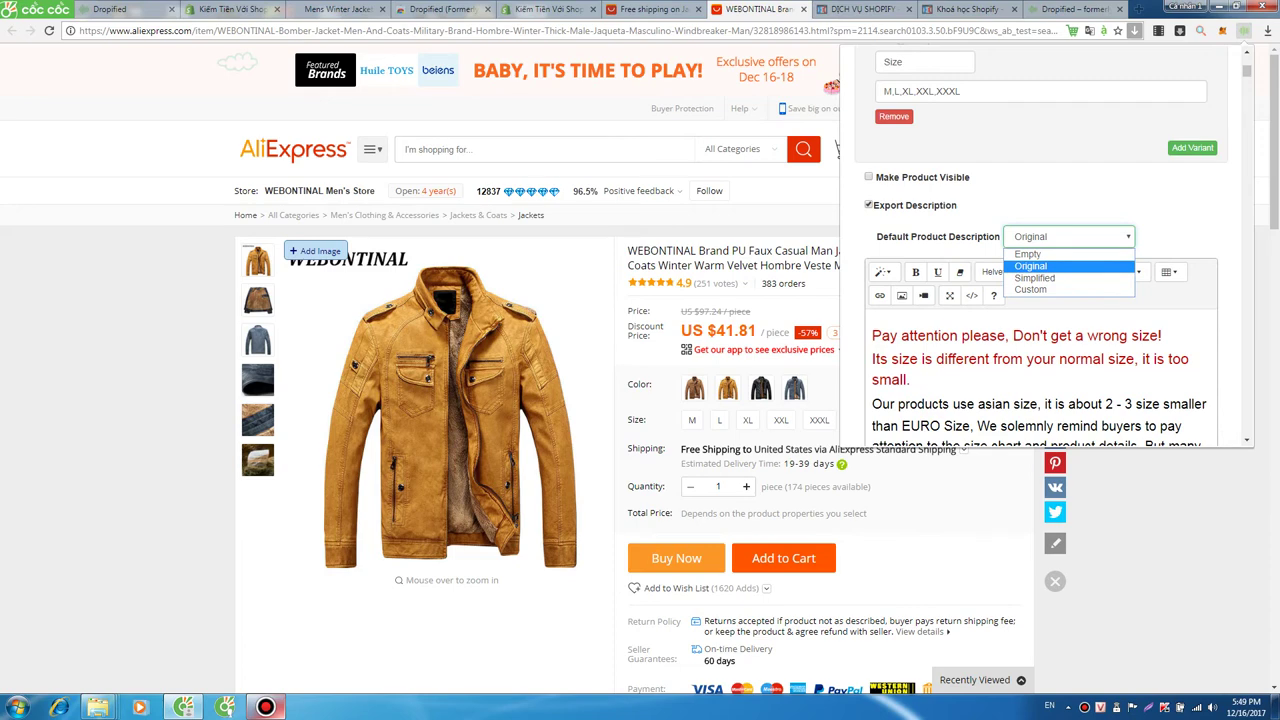
click(1030, 266)
scroll(1045, 245, down, 3)
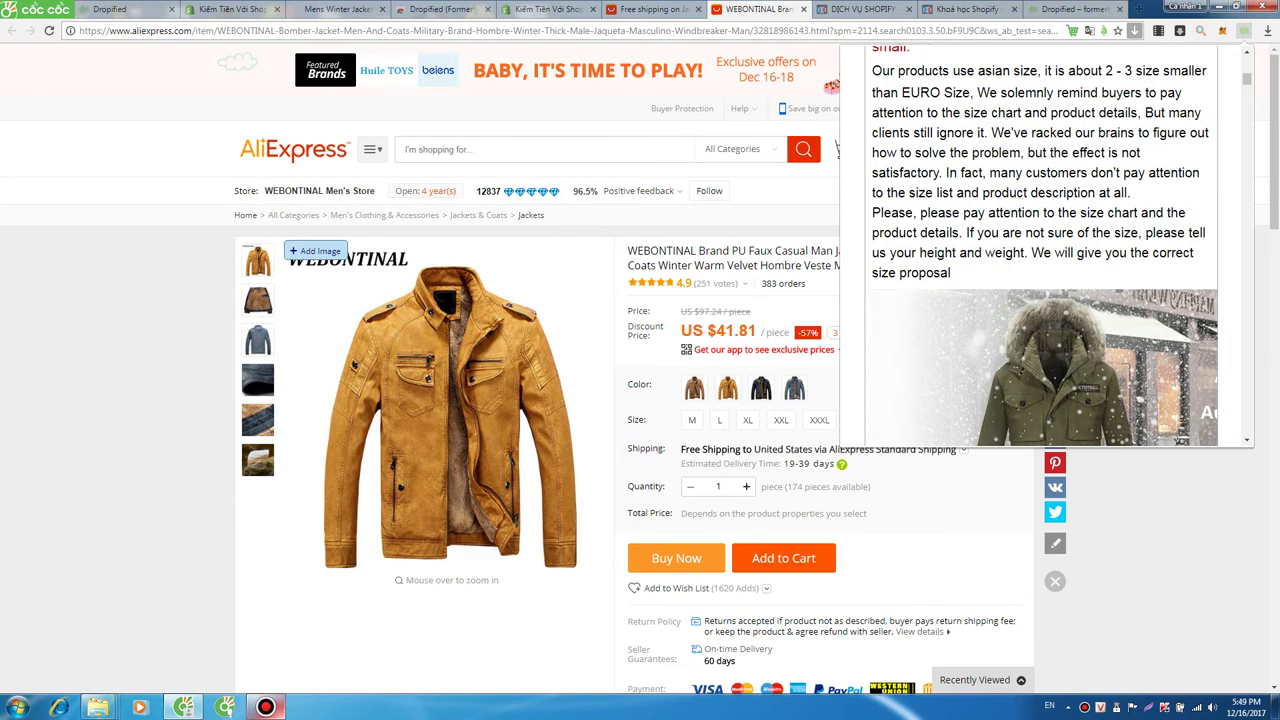
scroll(1046, 272, down, 2)
scroll(1046, 272, up, 5)
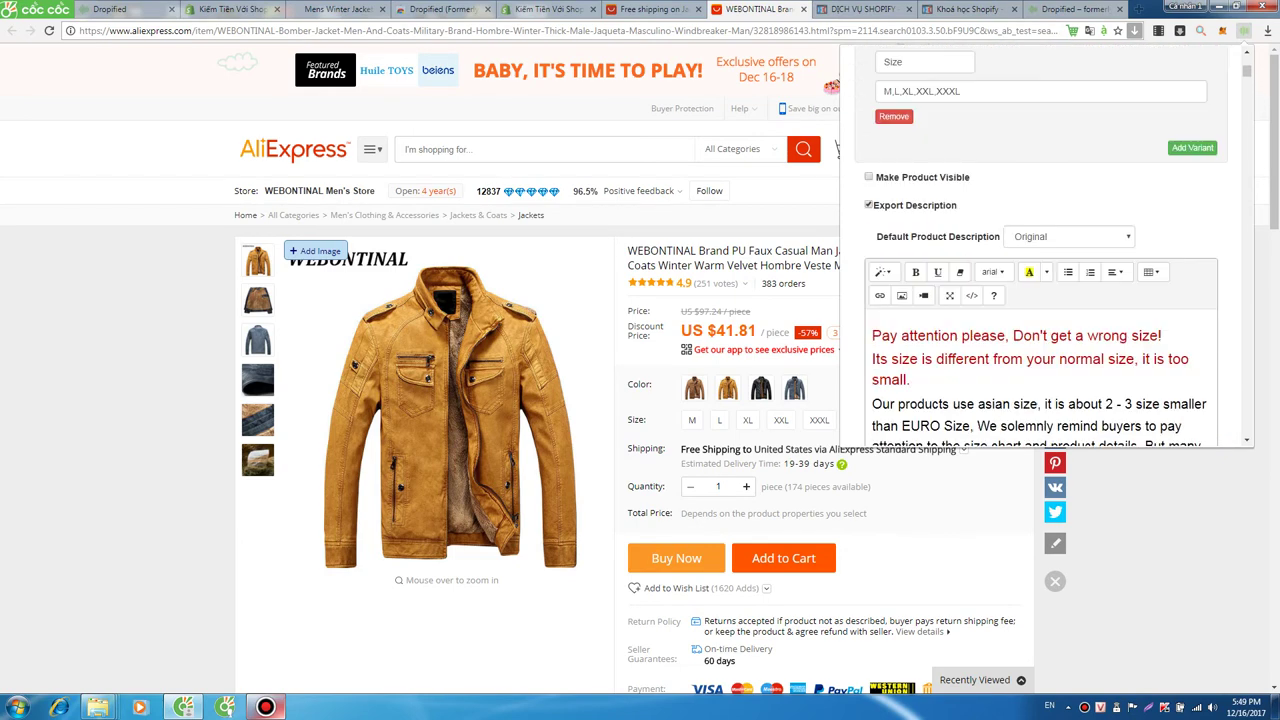
scroll(1046, 272, down, 3)
scroll(1046, 272, up, 3)
- Try the Simplified and Custom options for the jacket's default product description
click(1068, 236)
click(1040, 280)
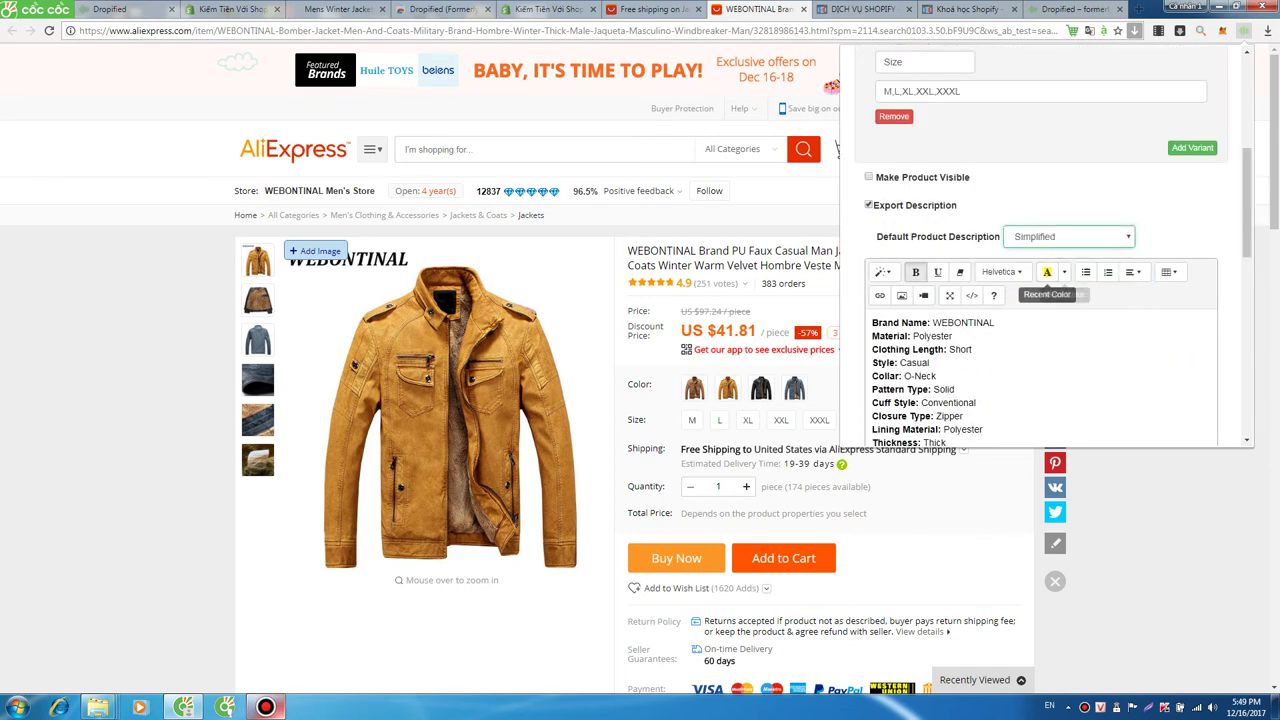
scroll(1040, 285, down, 1)
scroll(1040, 285, down, 3)
scroll(1040, 285, up, 3)
click(1068, 170)
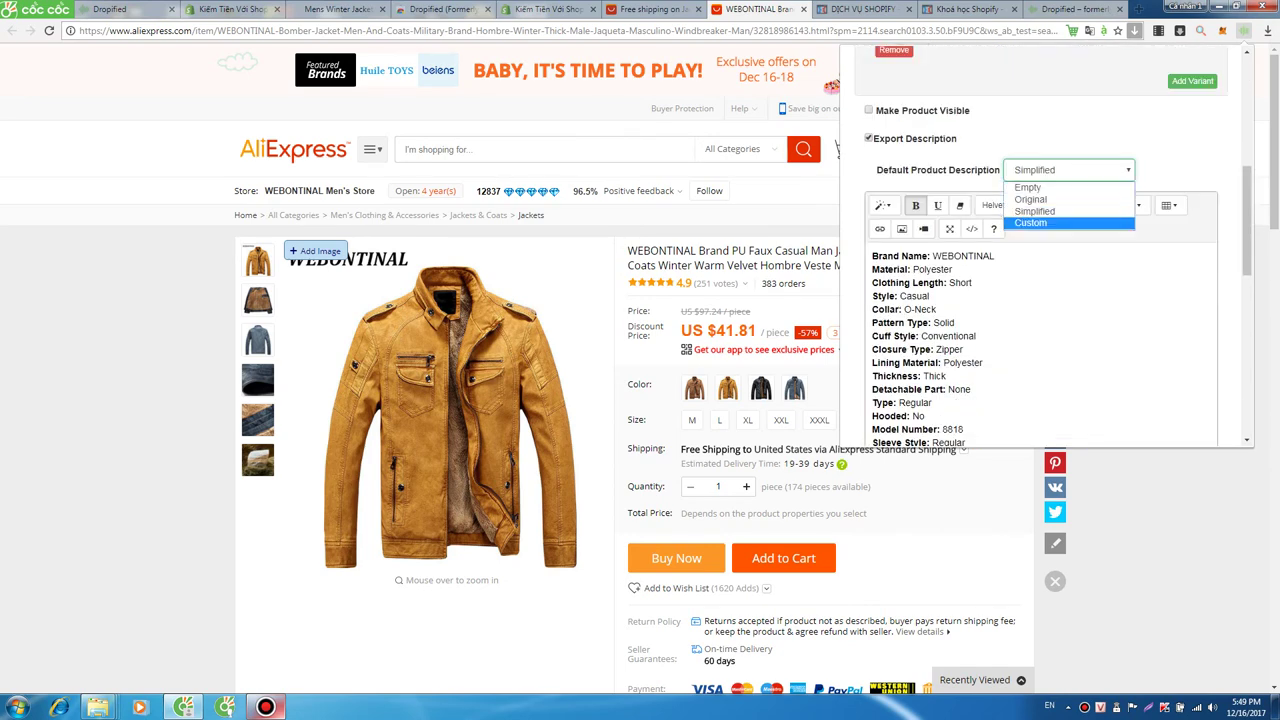
click(1040, 219)
- Switch the default product description back to Original and look over the supplier's text and images
click(1068, 170)
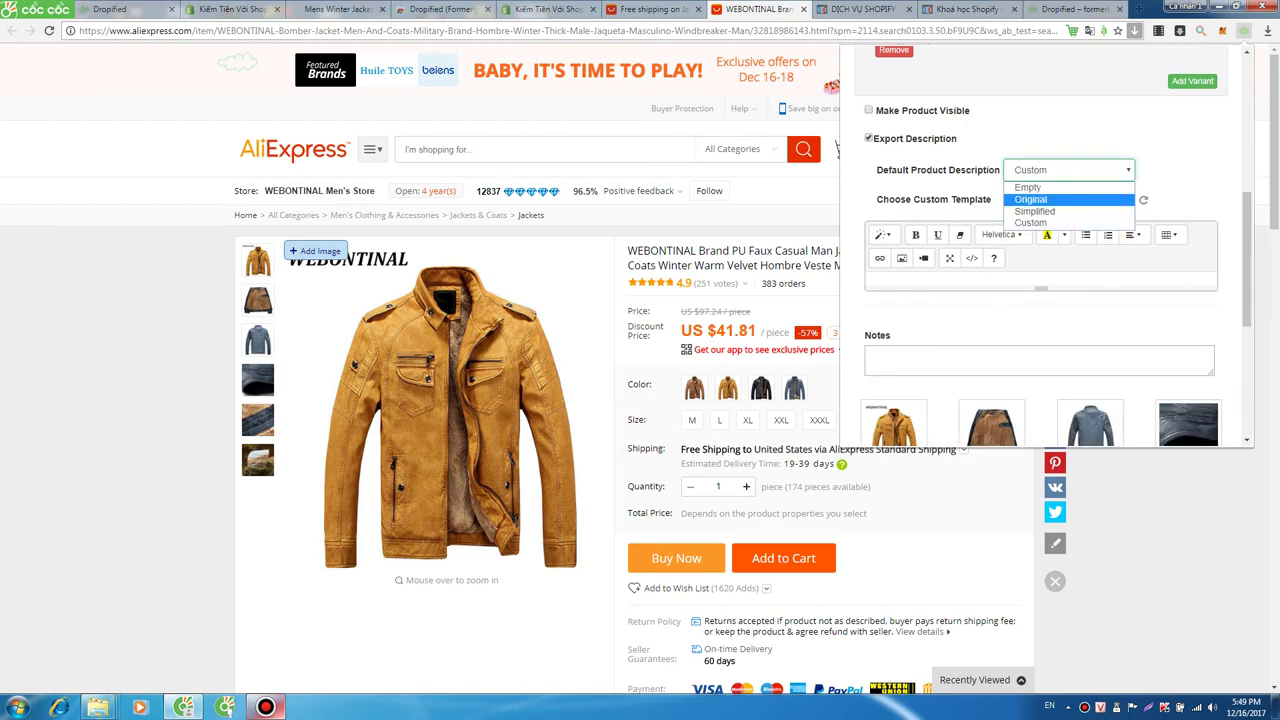
click(1030, 199)
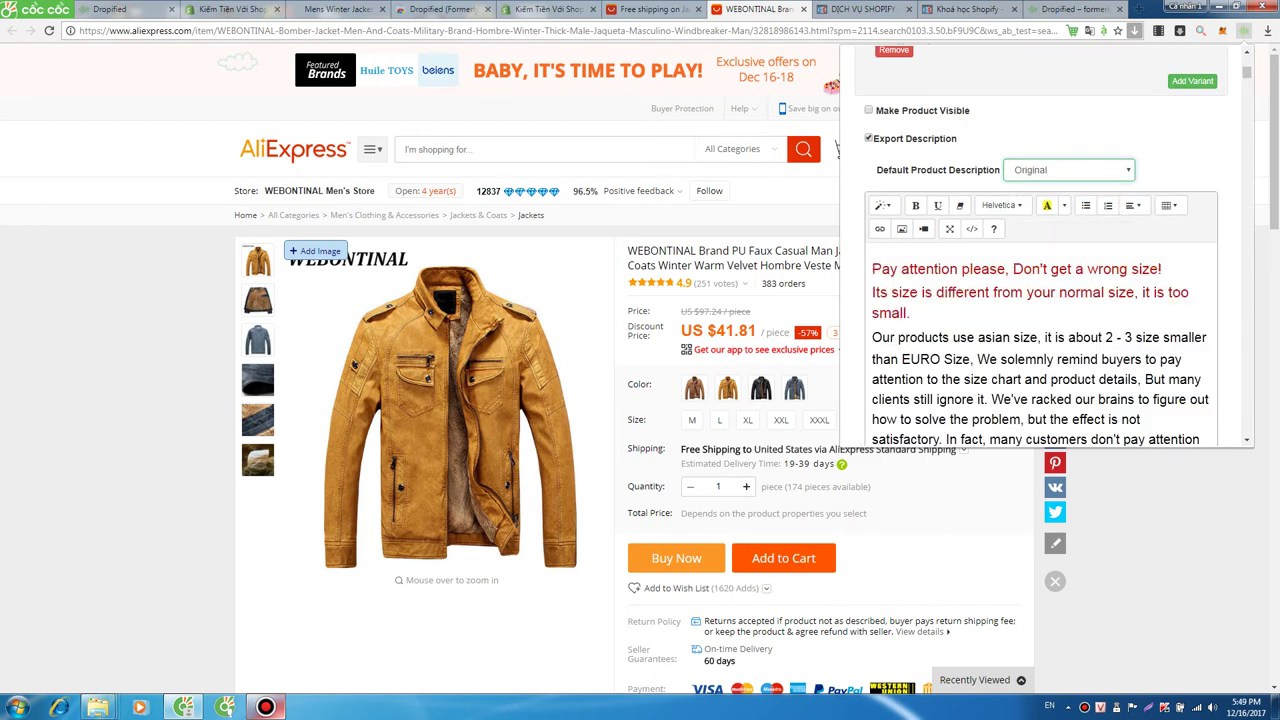
scroll(1045, 250, down, 10)
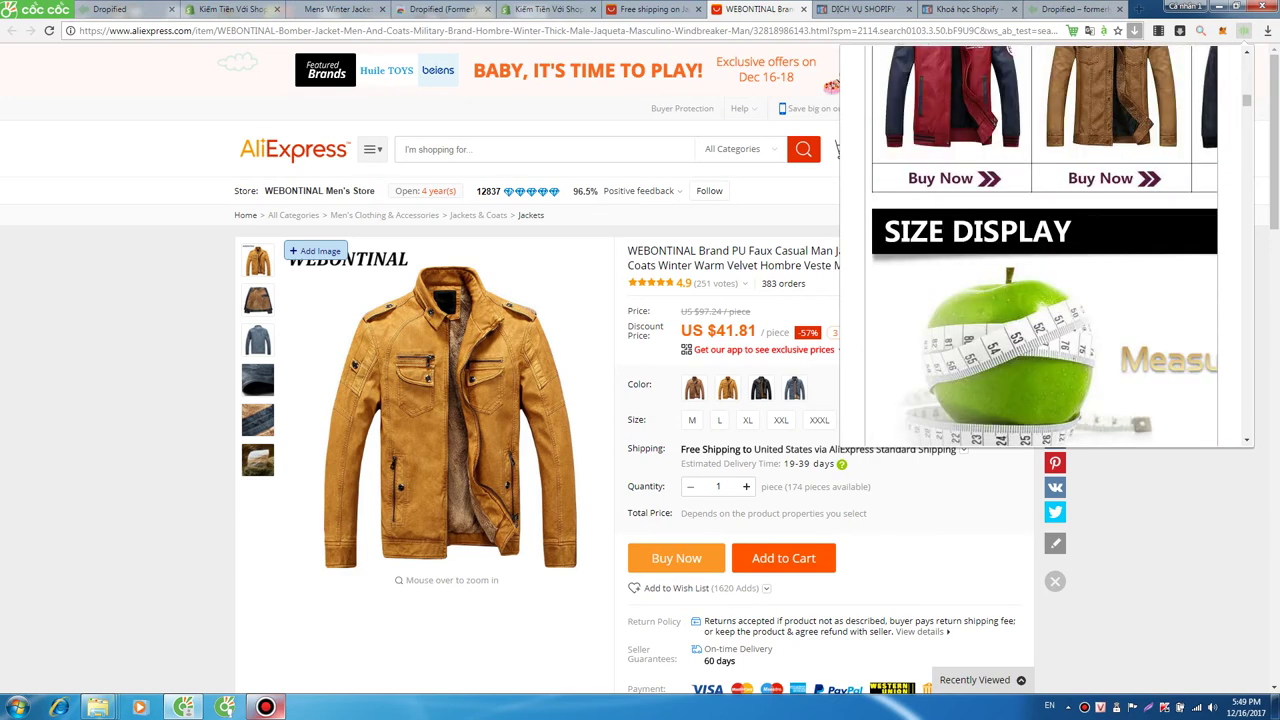
scroll(1045, 250, up, 10)
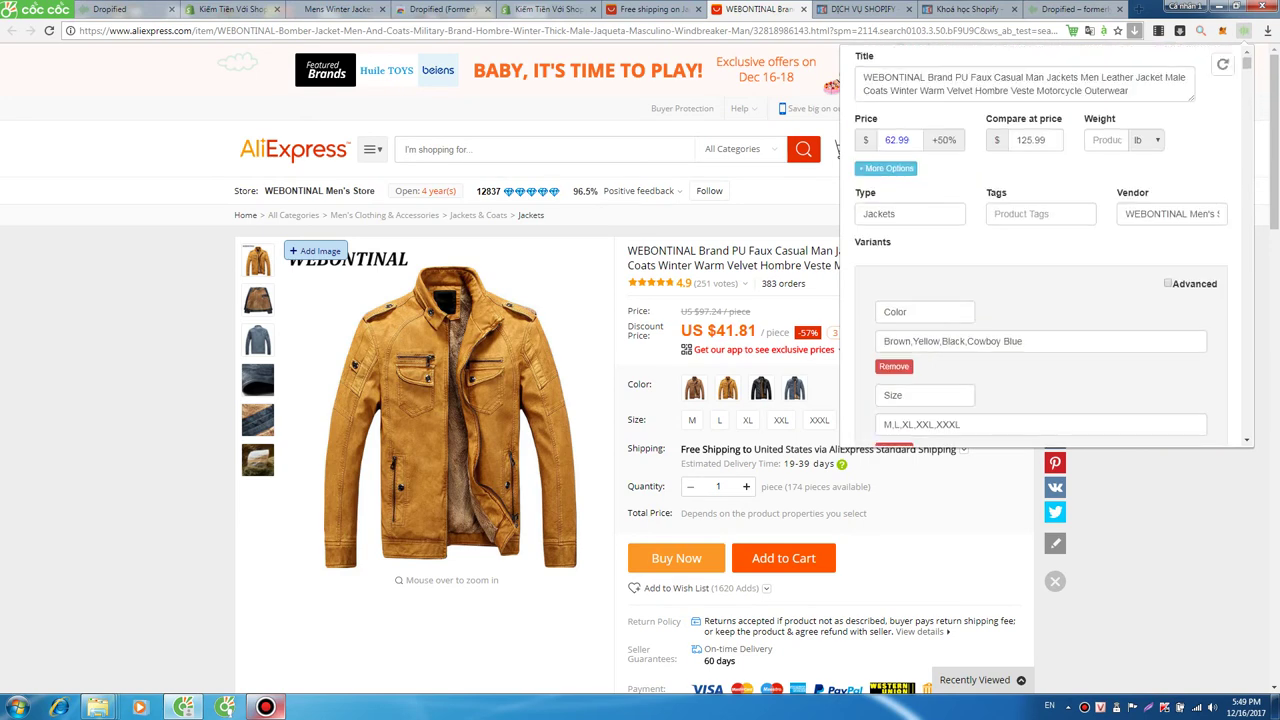
- Send the WEBONTINAL jacket to the Kiếm Tiền Với Shopify store and open the exported product in Shopify
scroll(1045, 250, down, 5)
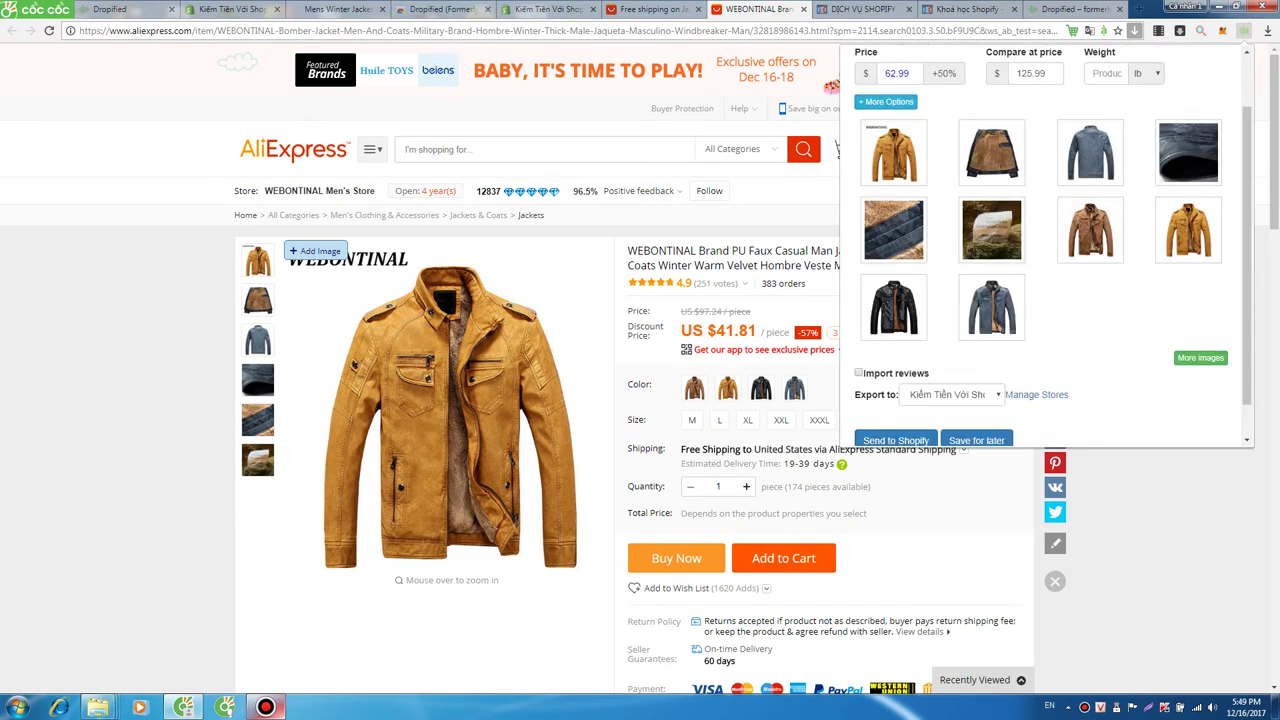
scroll(1053, 247, down, 1)
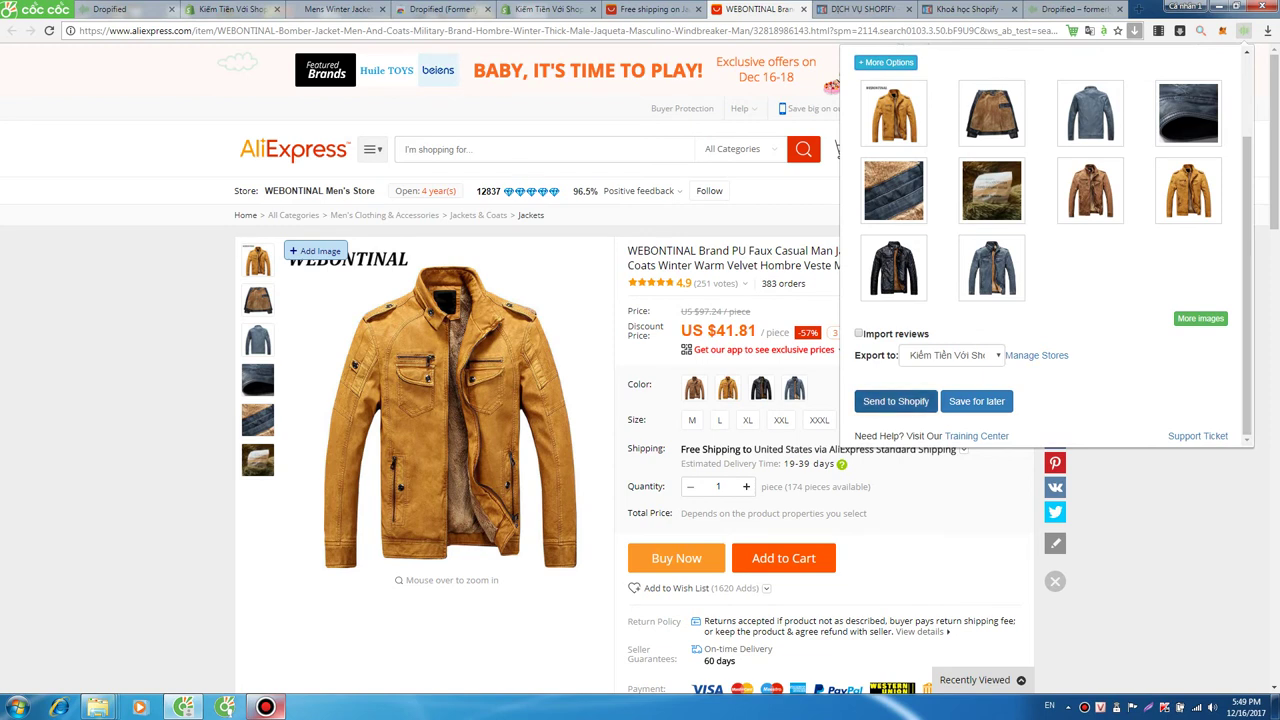
click(896, 401)
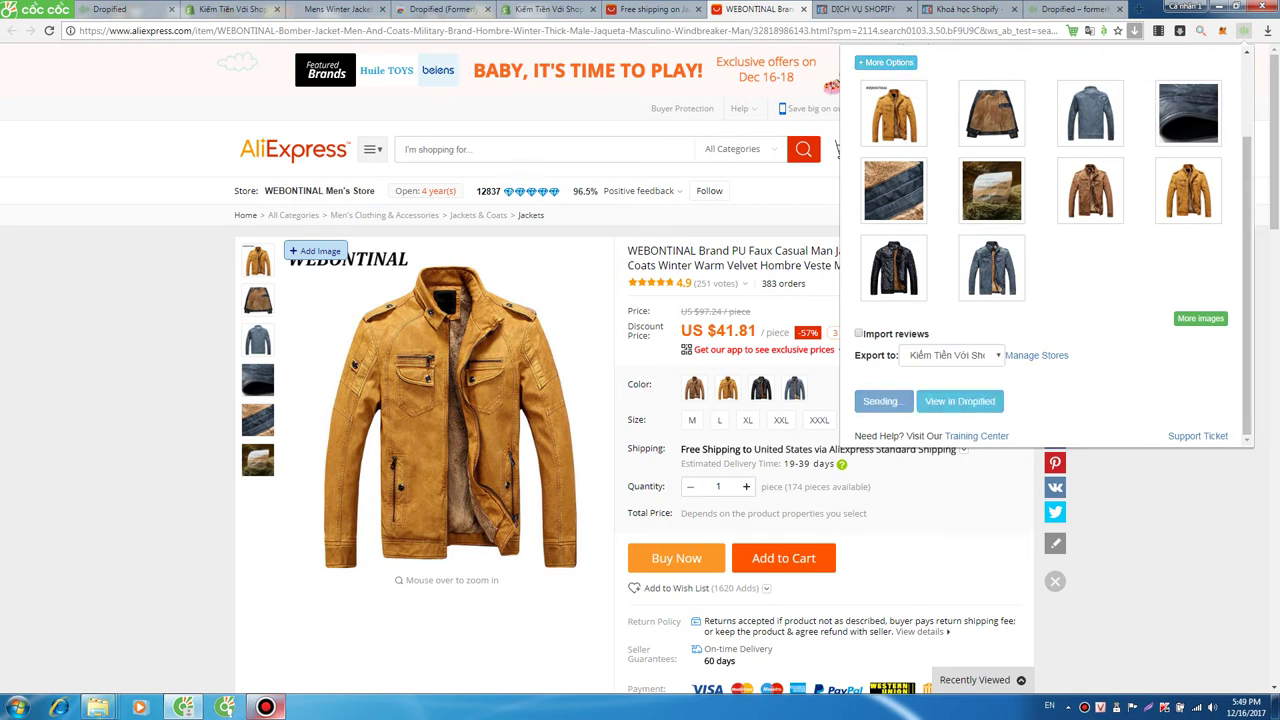
mouse_move(991, 268)
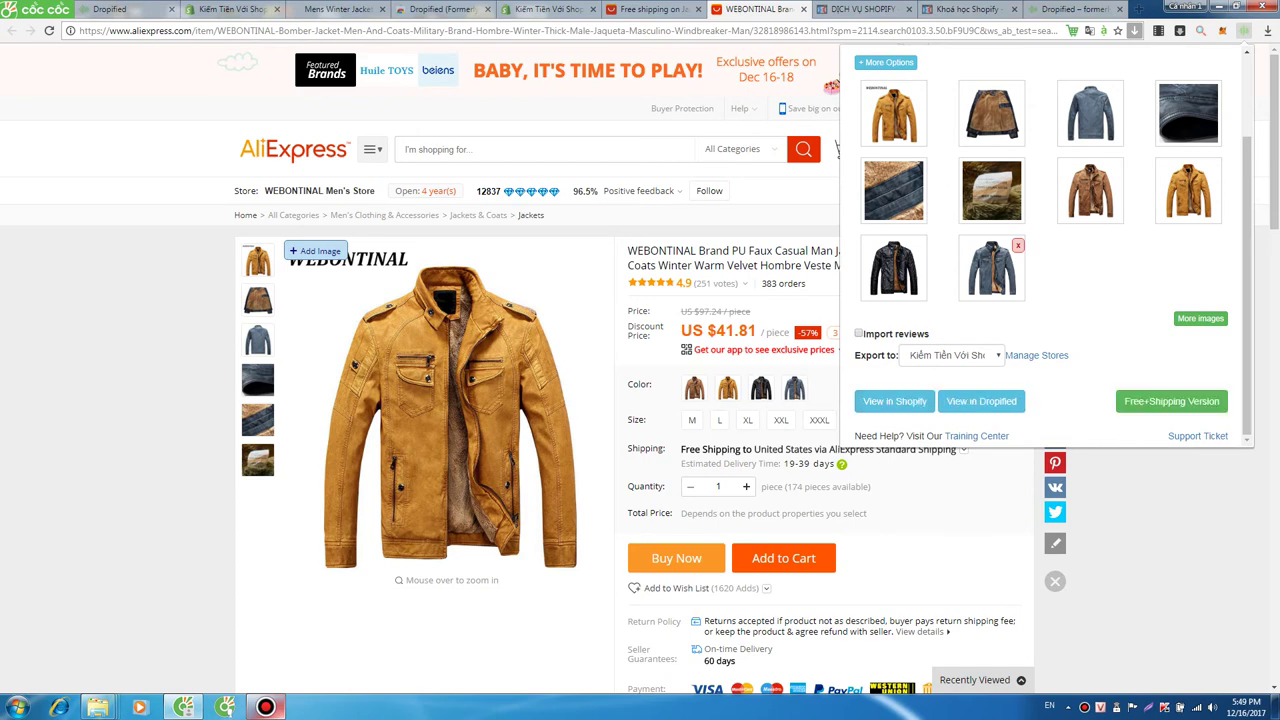
click(895, 401)
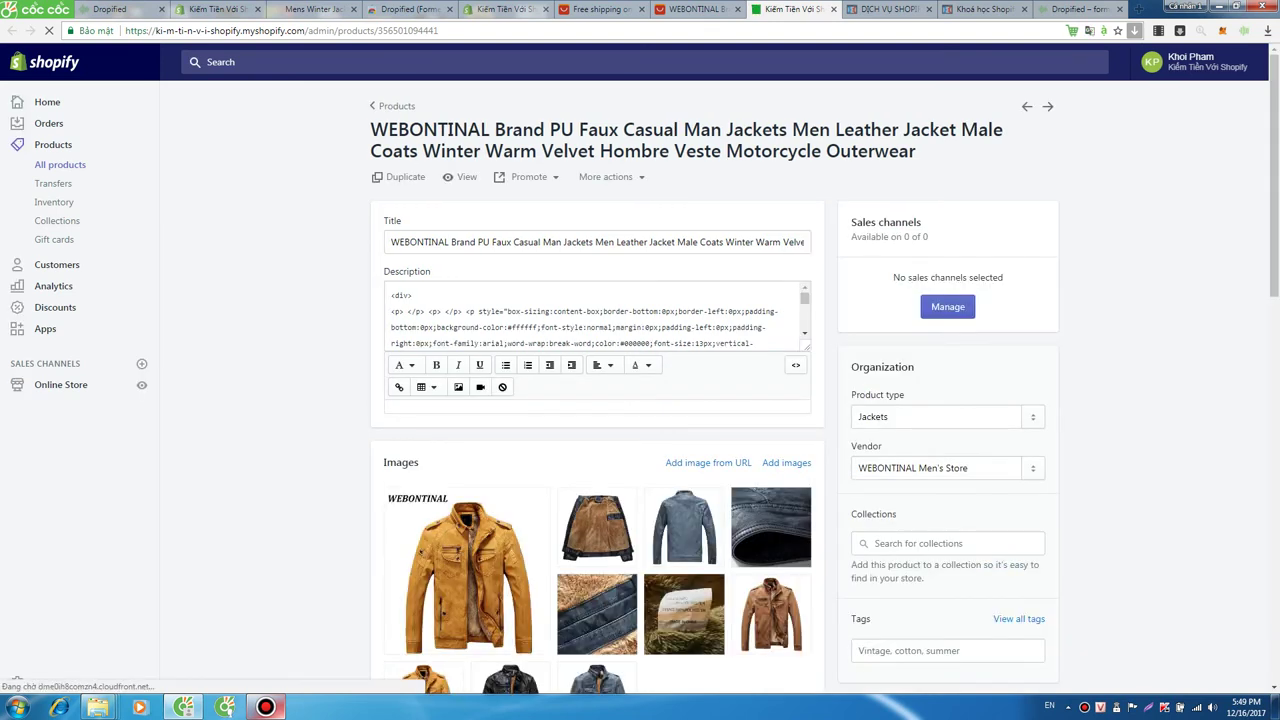
- Open the exported WEBONTINAL jacket's storefront preview and refresh the Dropified list of non-connected products
click(460, 177)
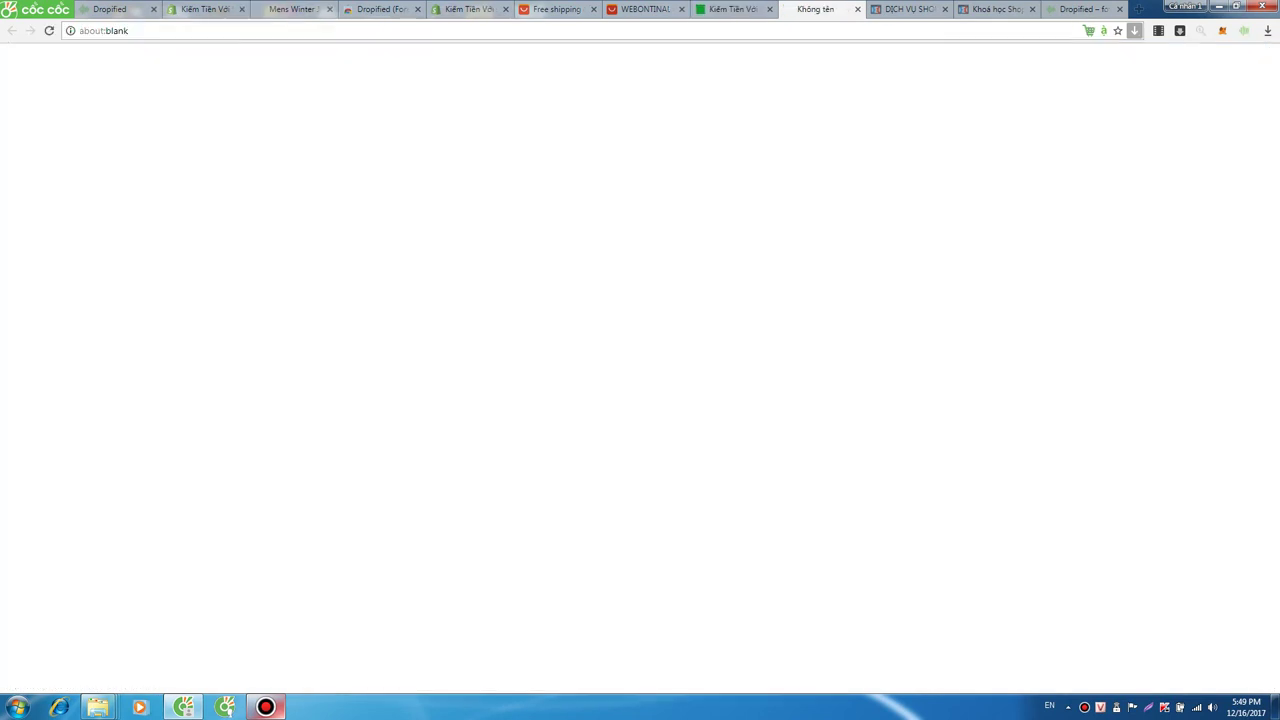
click(293, 9)
click(204, 9)
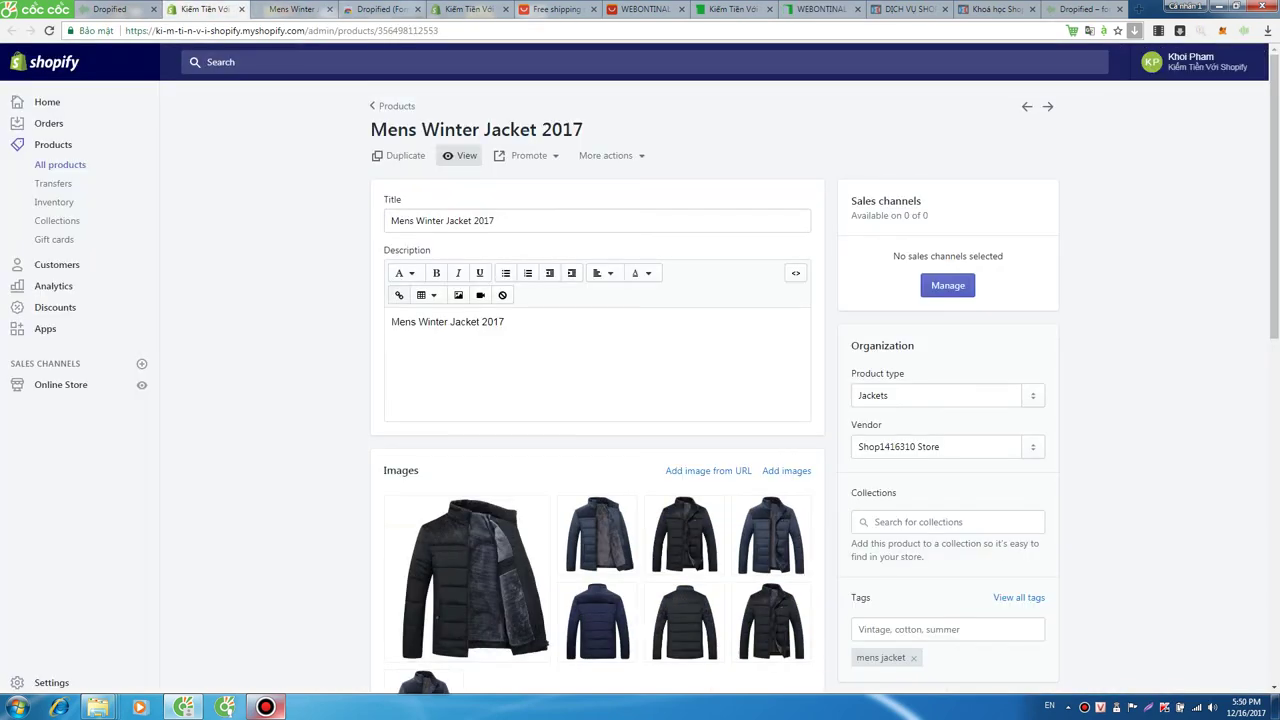
click(382, 9)
click(113, 9)
key(F5)
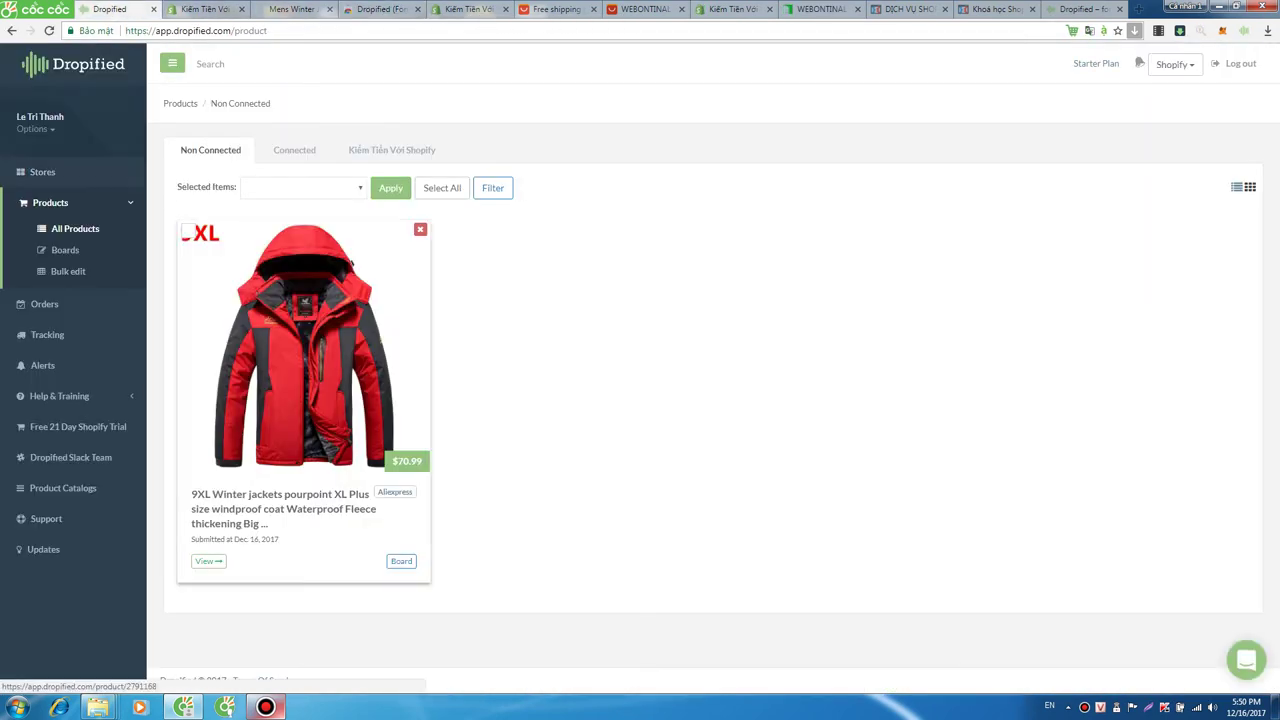
- Examine the WEBONTINAL jacket's storefront preview, including the original description's size chart, product images and attributes
click(806, 8)
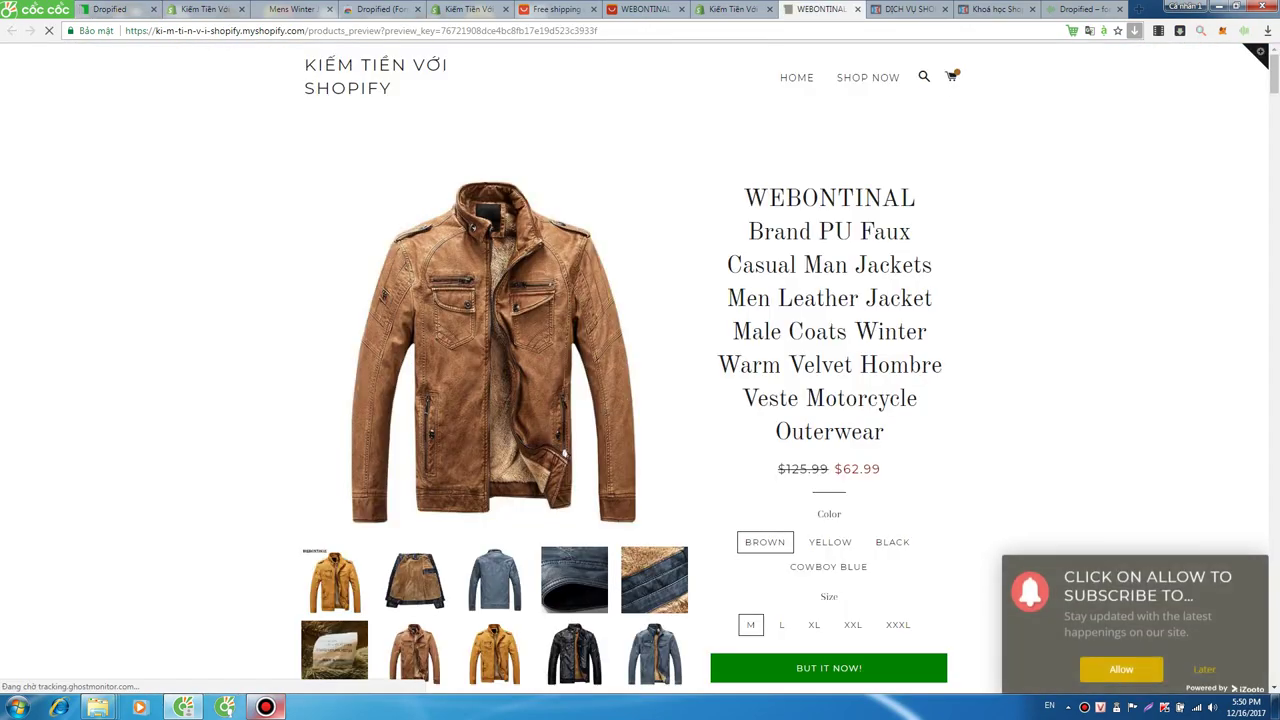
scroll(564, 186, down, 3)
scroll(828, 200, down, 10)
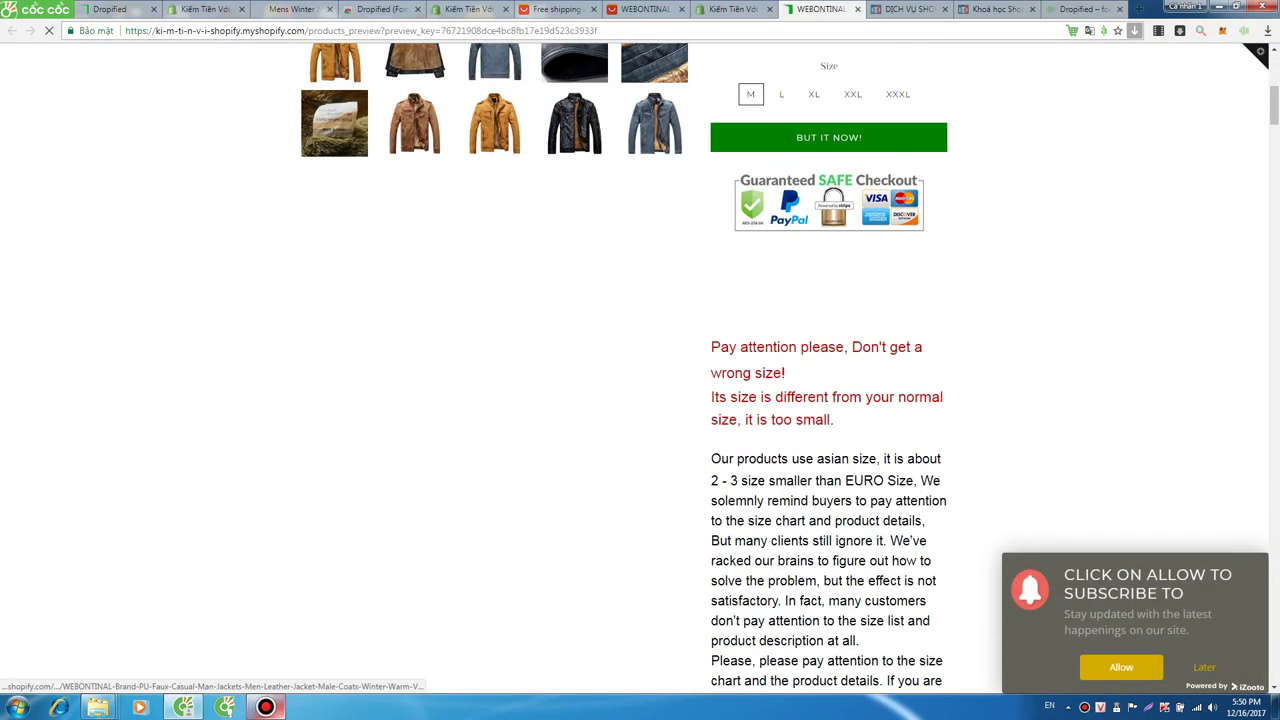
scroll(828, 370, down, 8)
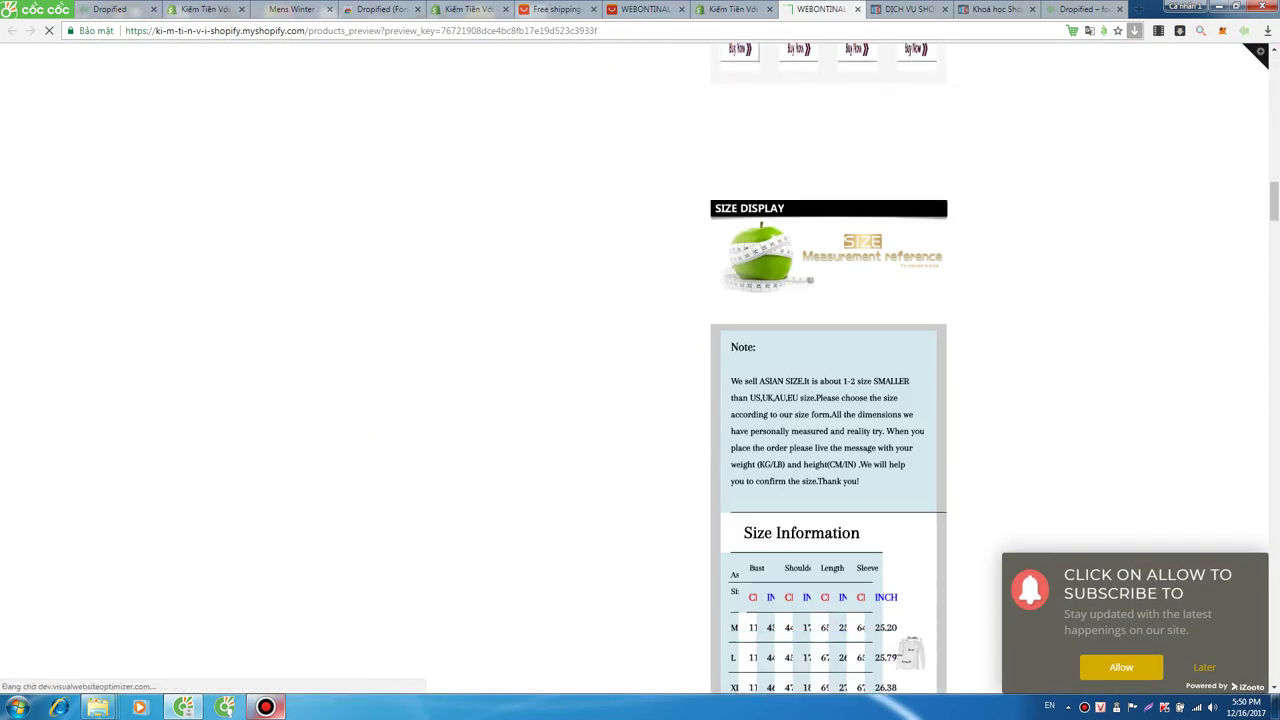
scroll(828, 370, up, 4)
scroll(828, 370, up, 15)
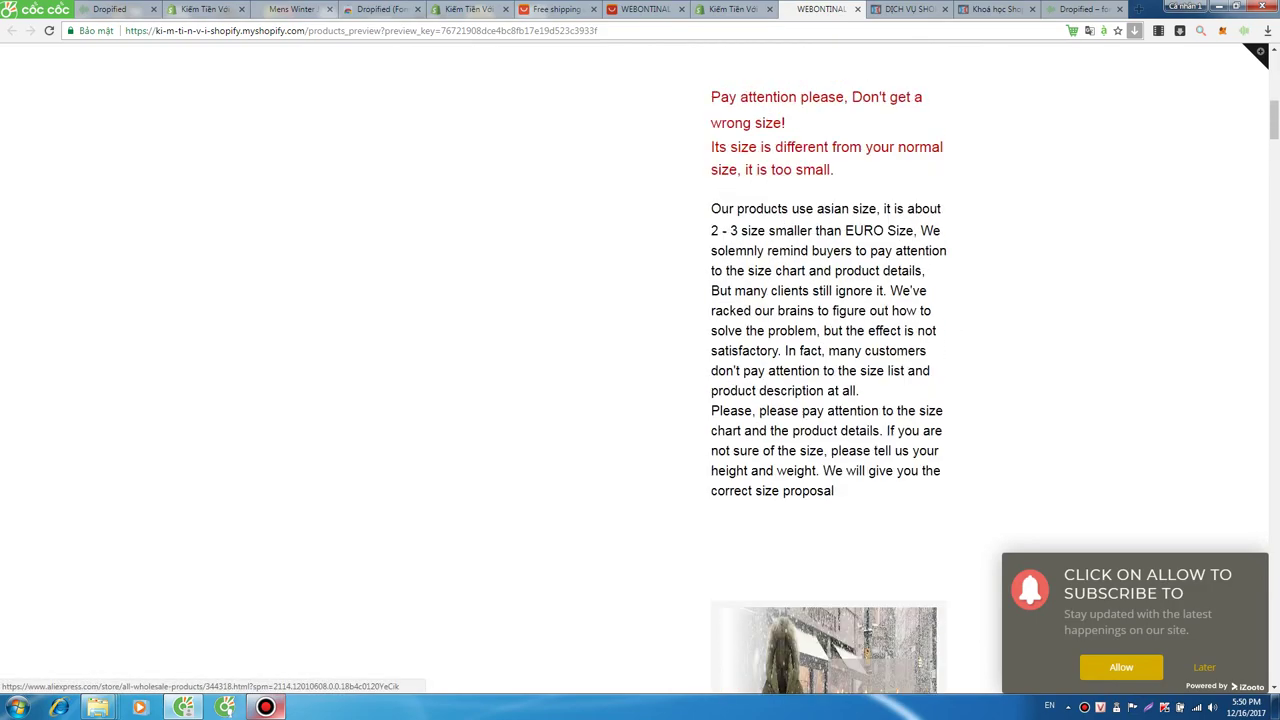
scroll(828, 370, down, 6)
scroll(828, 370, up, 4)
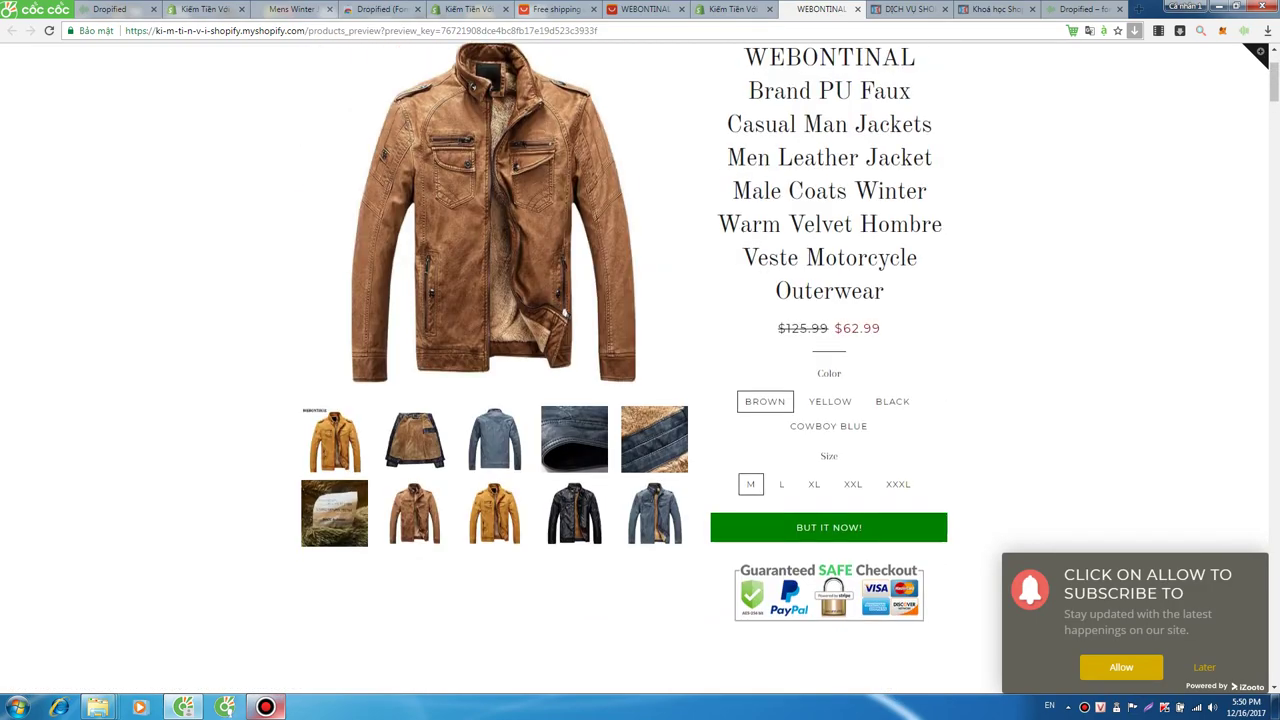
scroll(828, 370, down, 12)
scroll(828, 370, down, 20)
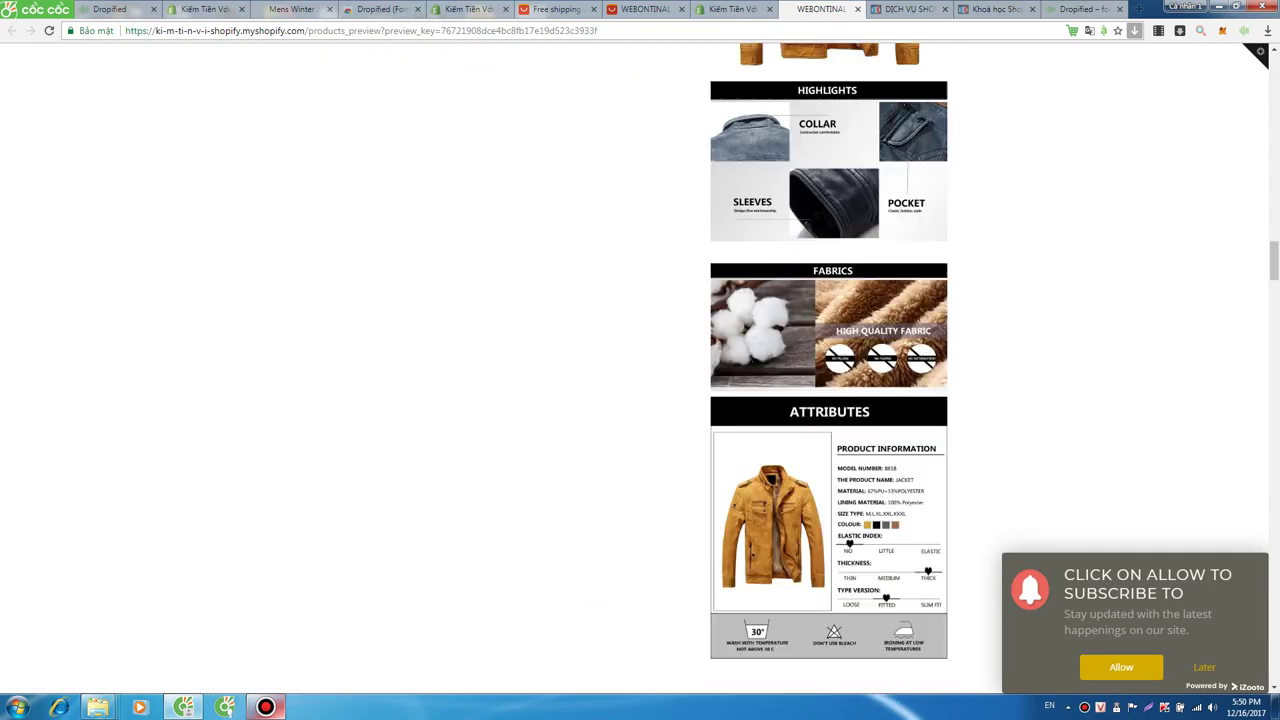
scroll(828, 370, up, 20)
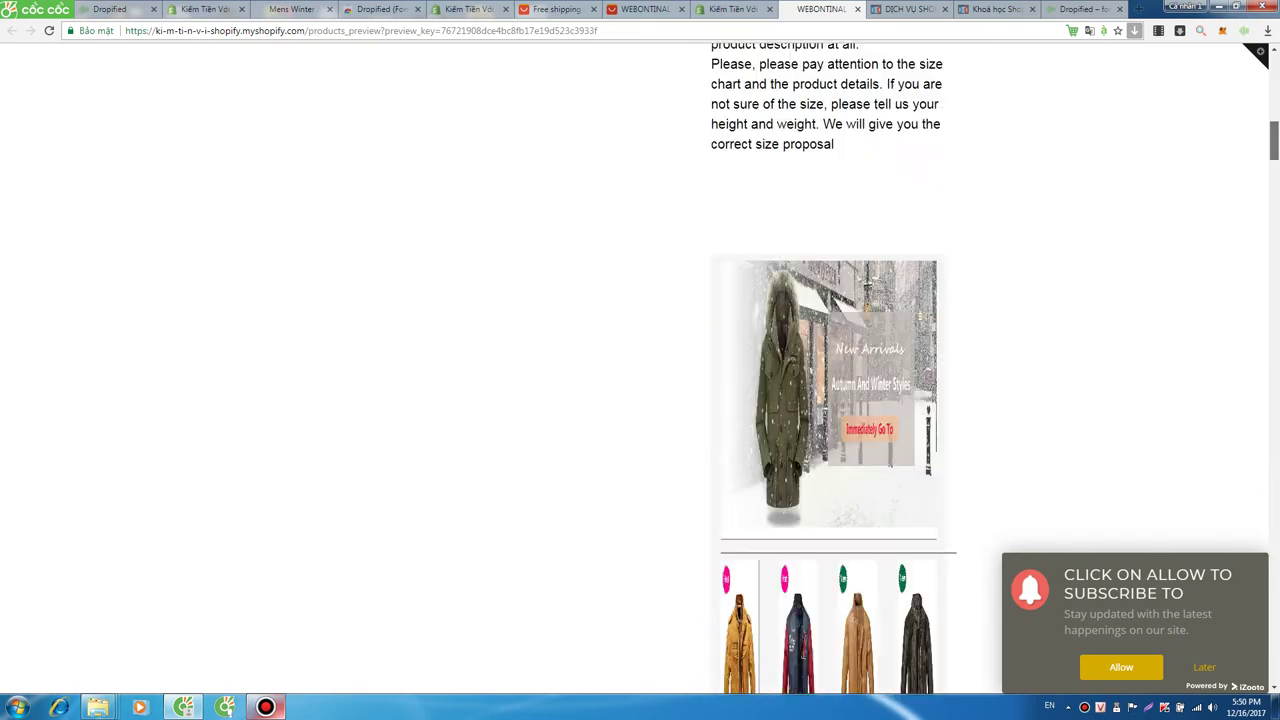
- Look over the WEBONTINAL jacket's description, images, price and variants in the storefront preview, and close the preview
drag(766, 197, 905, 398)
click(905, 398)
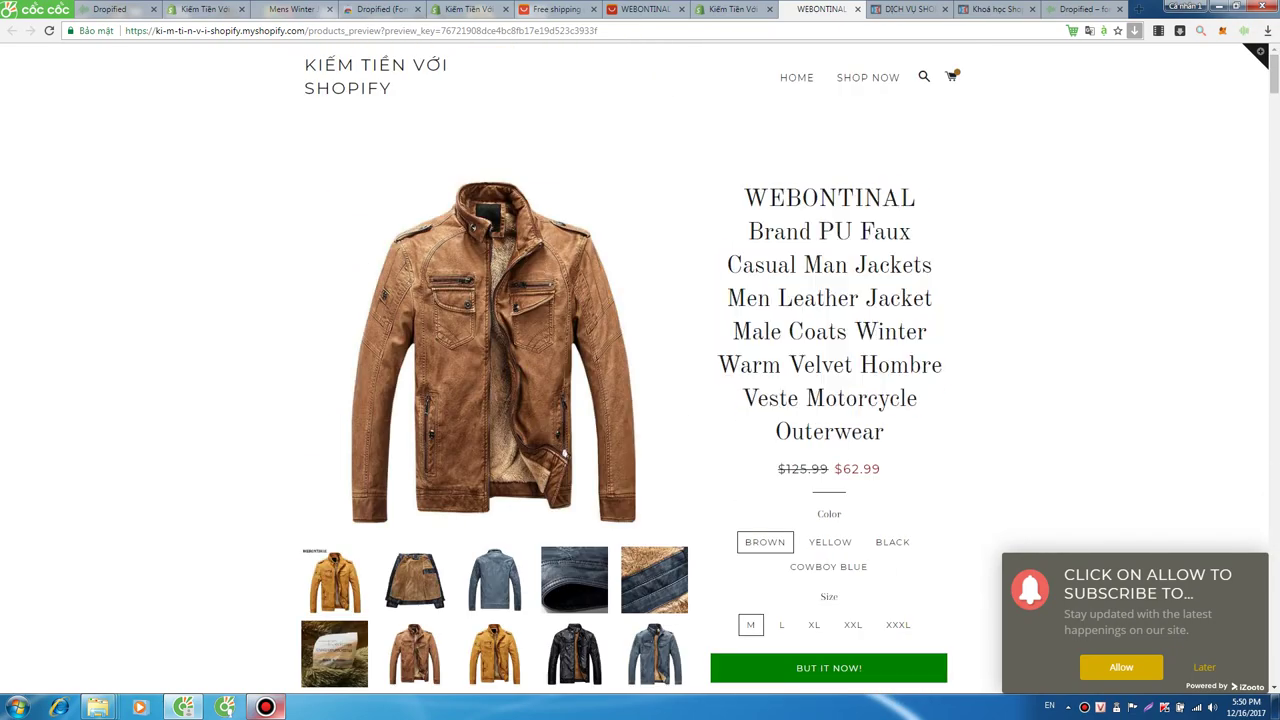
scroll(828, 370, down, 4)
scroll(828, 370, up, 4)
click(857, 9)
- Return to Dropified and open the sp 1 board from the list of product boards
click(647, 8)
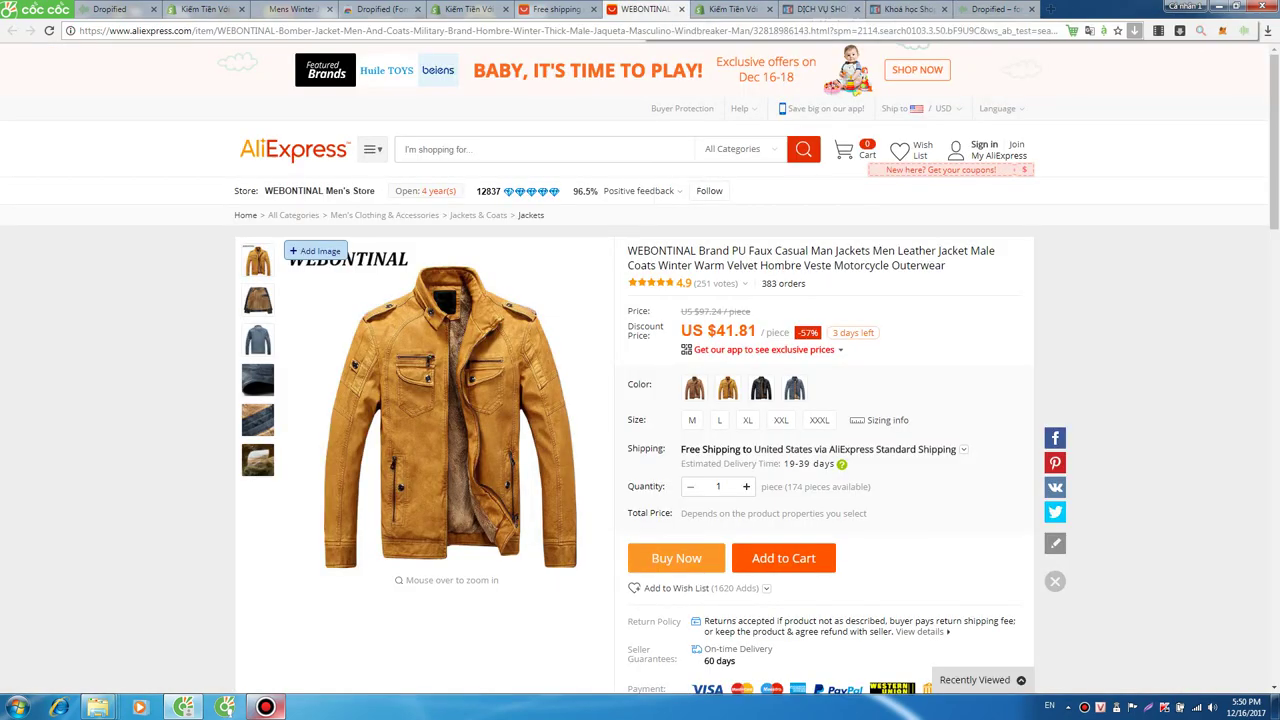
key(ctrl+shift+Tab)
key(ctrl+shift+Tab)
key(ctrl+shift+Tab)
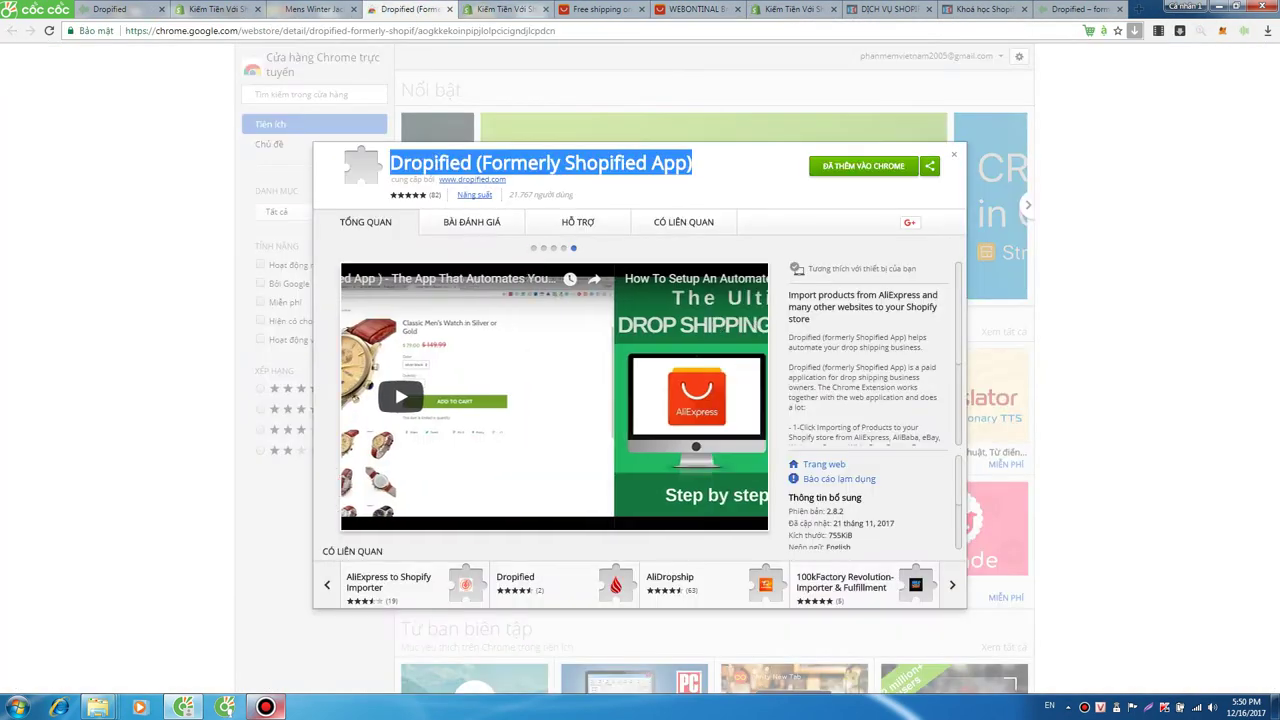
key(ctrl+shift+Tab)
key(ctrl+shift+Tab)
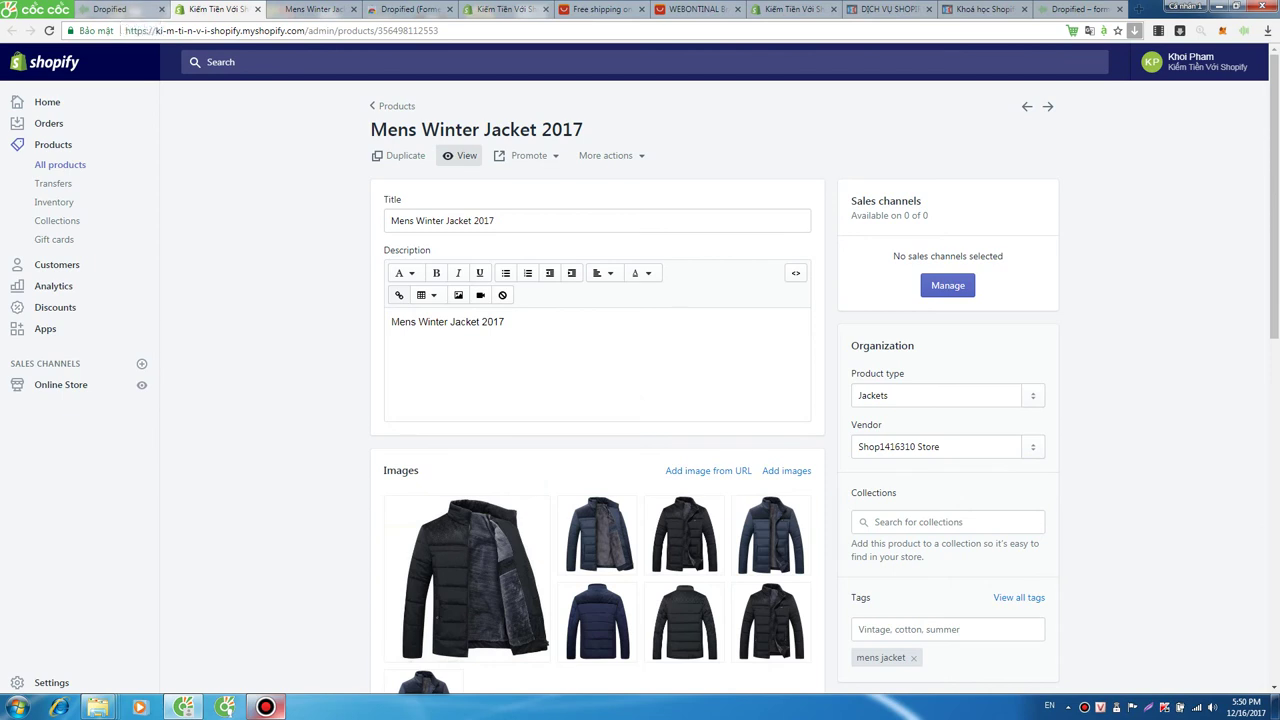
key(ctrl+shift+Tab)
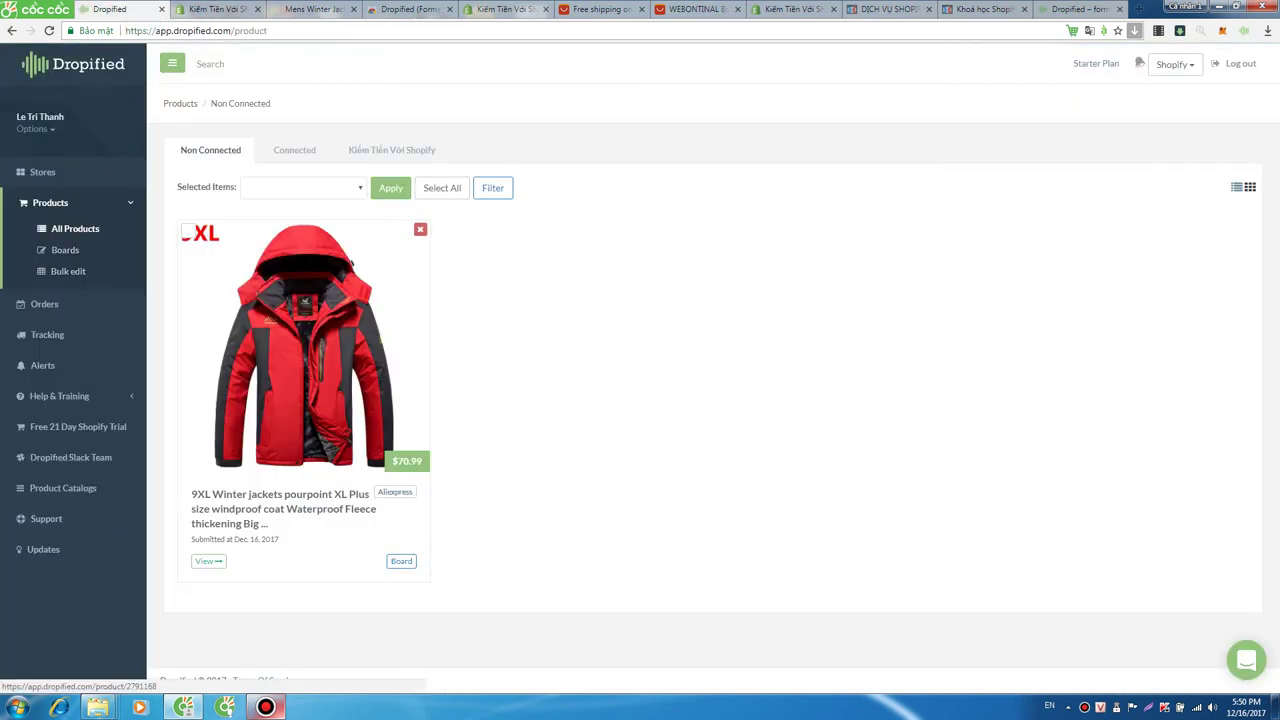
click(65, 250)
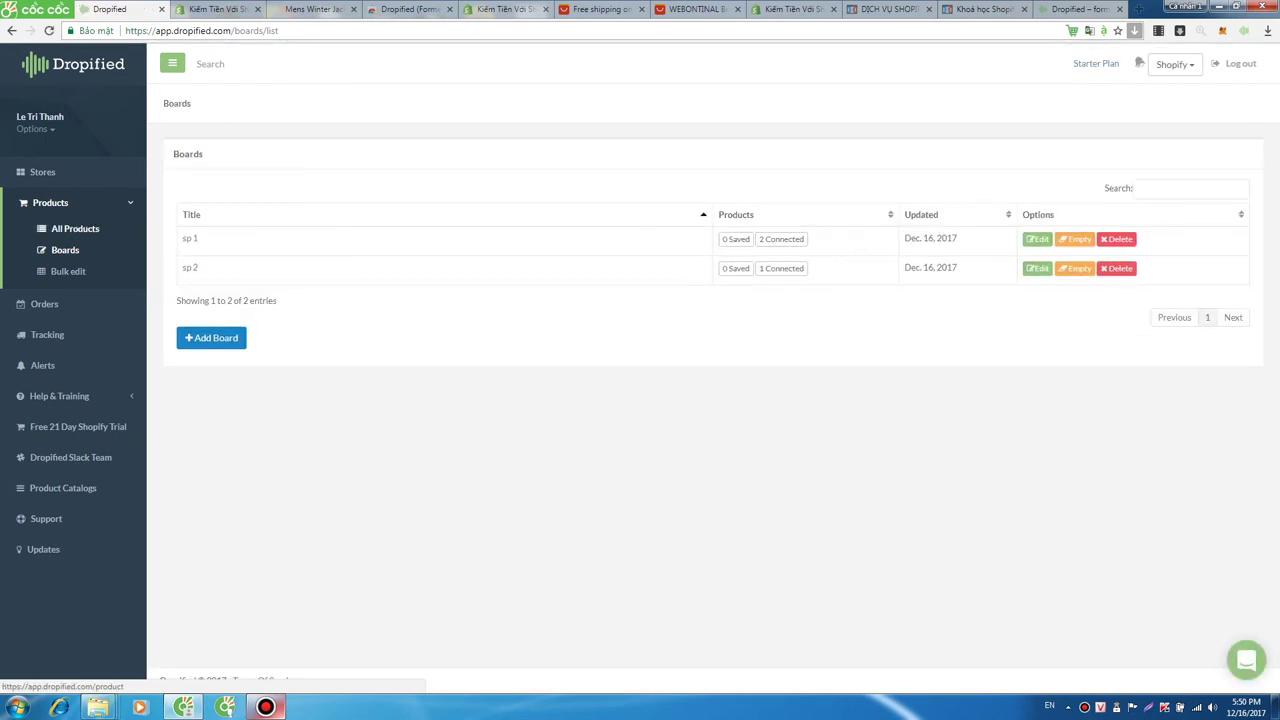
click(75, 228)
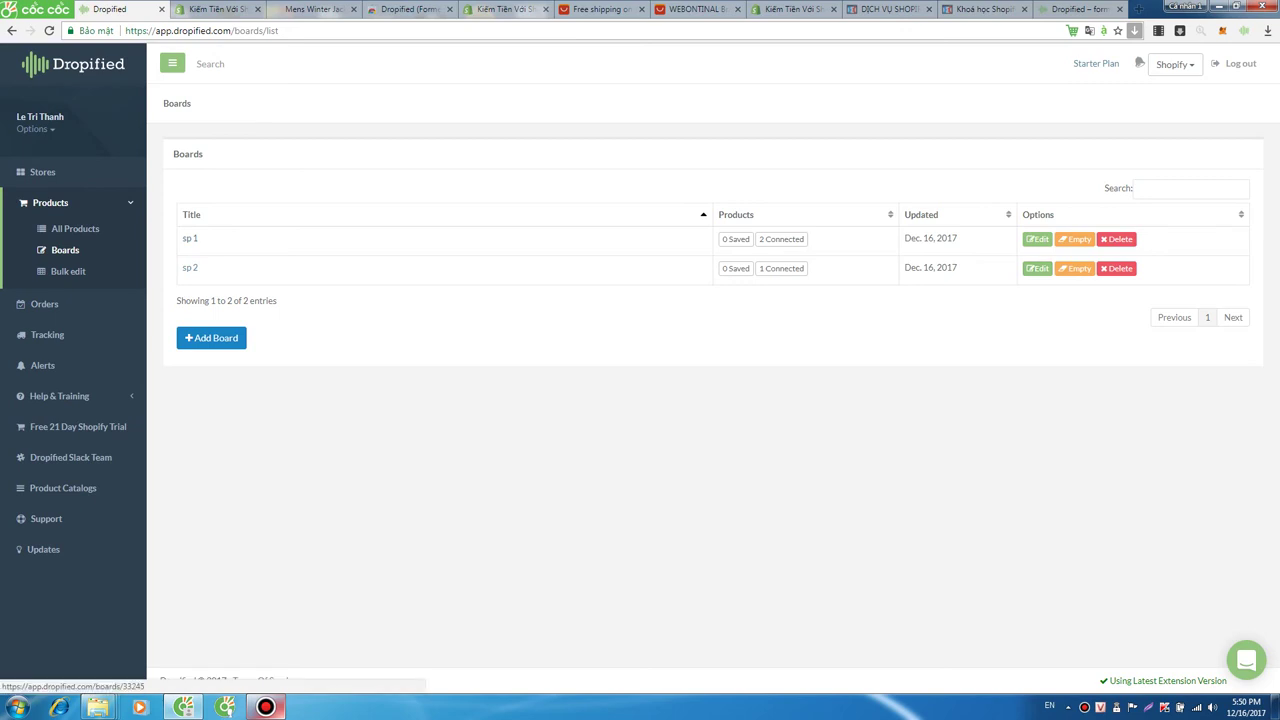
click(189, 238)
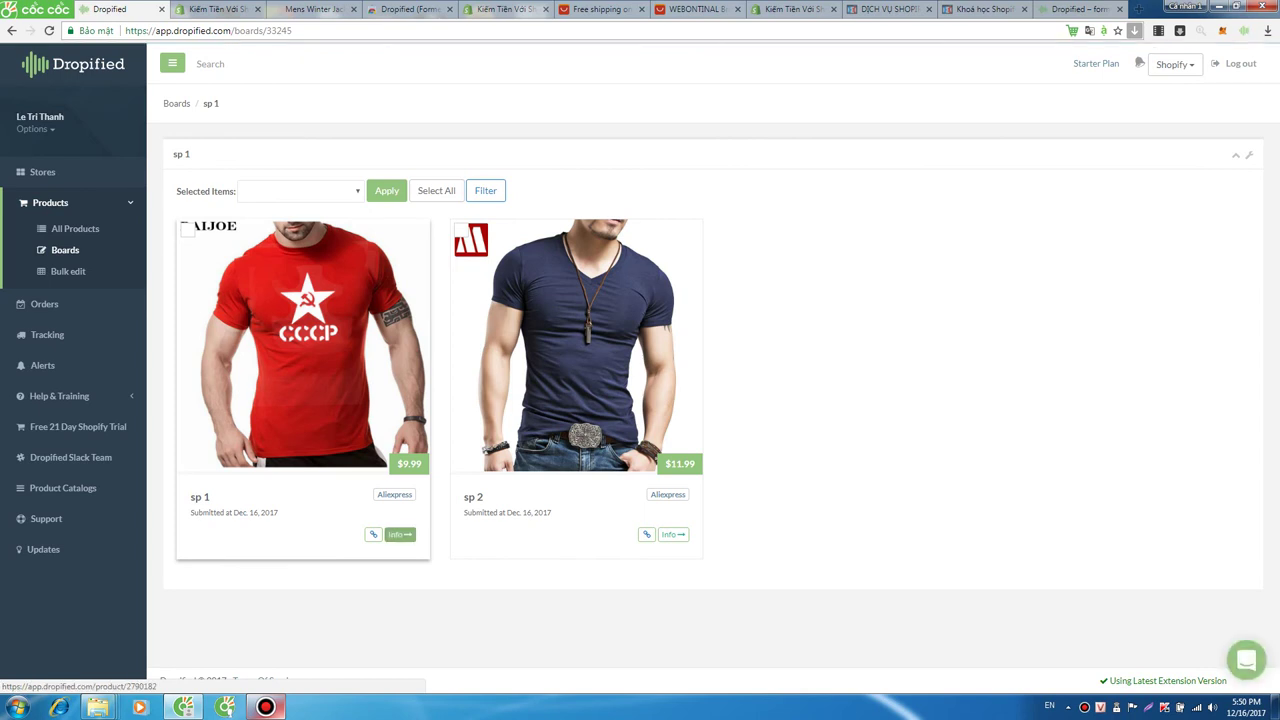
- Open the details of product sp 1 and look through its variants, prices, images and board assignment
click(399, 534)
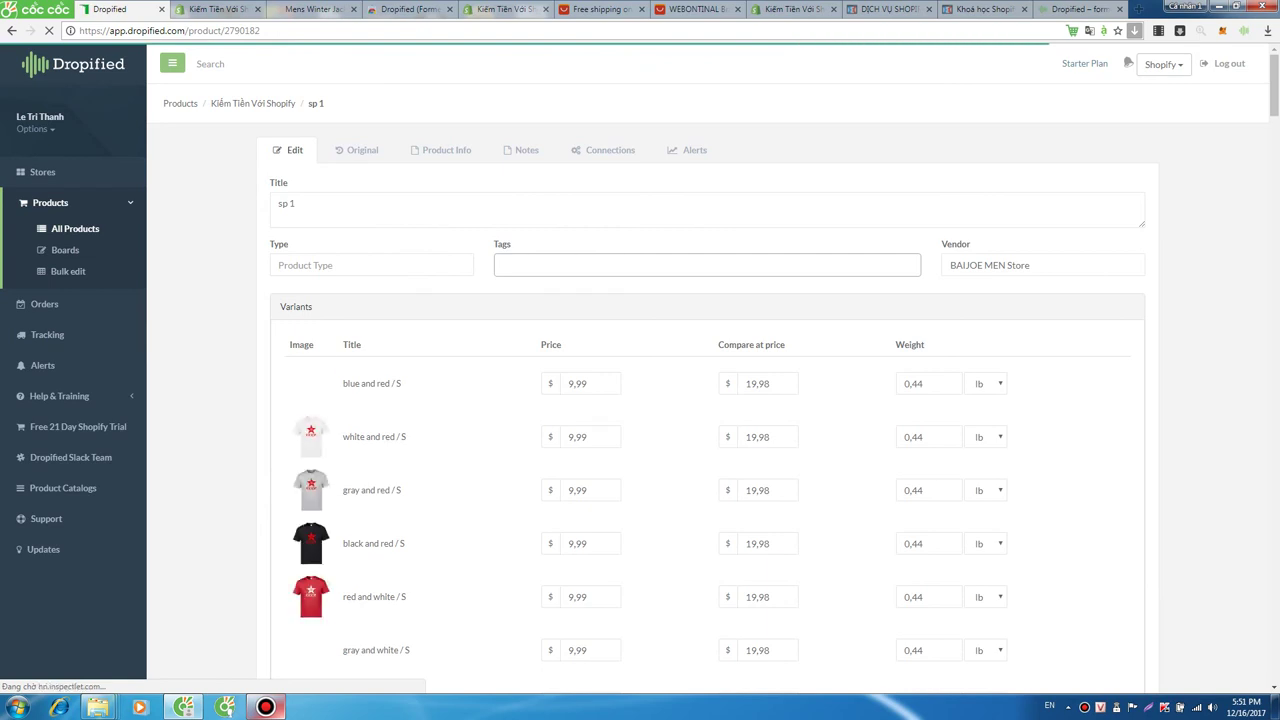
scroll(707, 370, down, 4)
scroll(707, 370, down, 10)
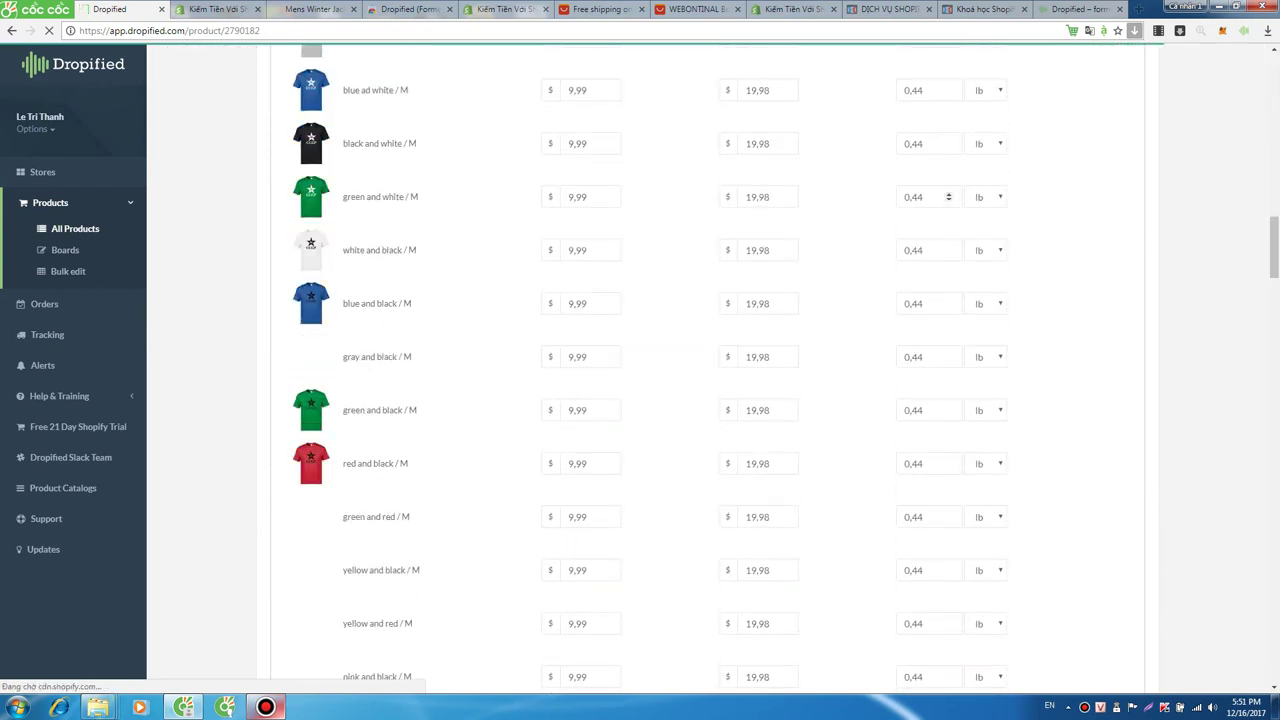
scroll(707, 370, down, 15)
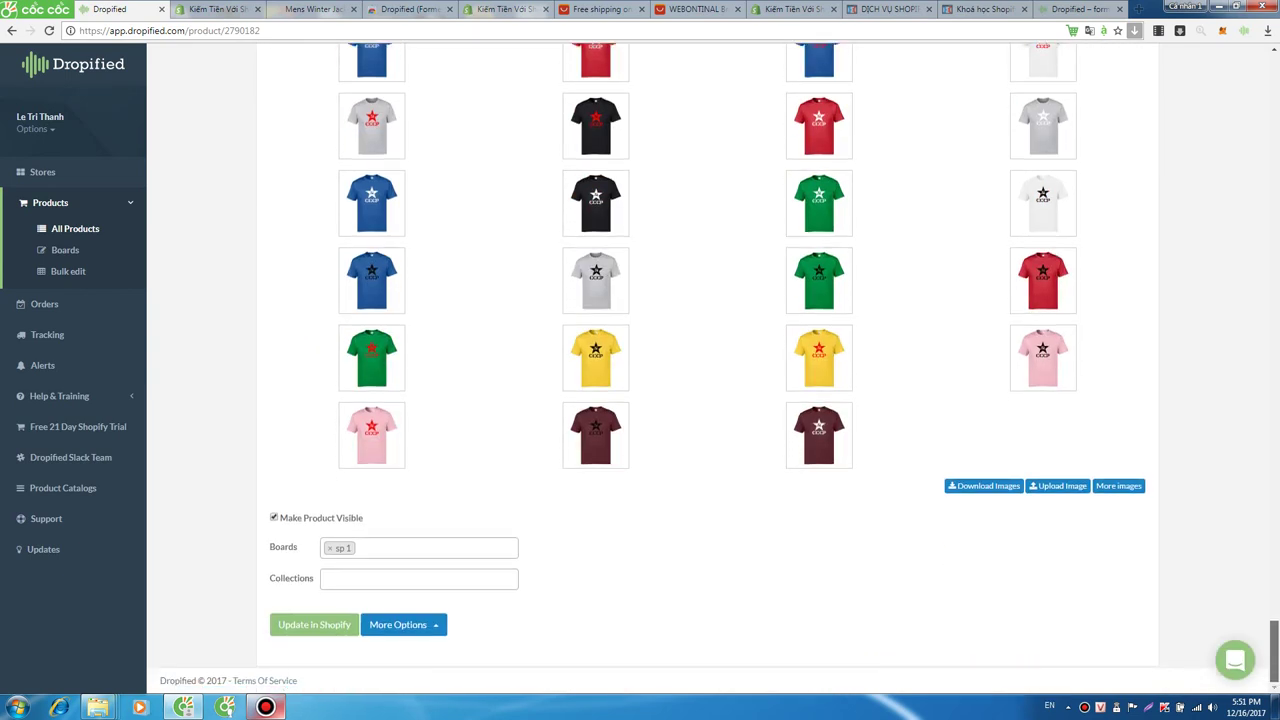
scroll(707, 370, up, 15)
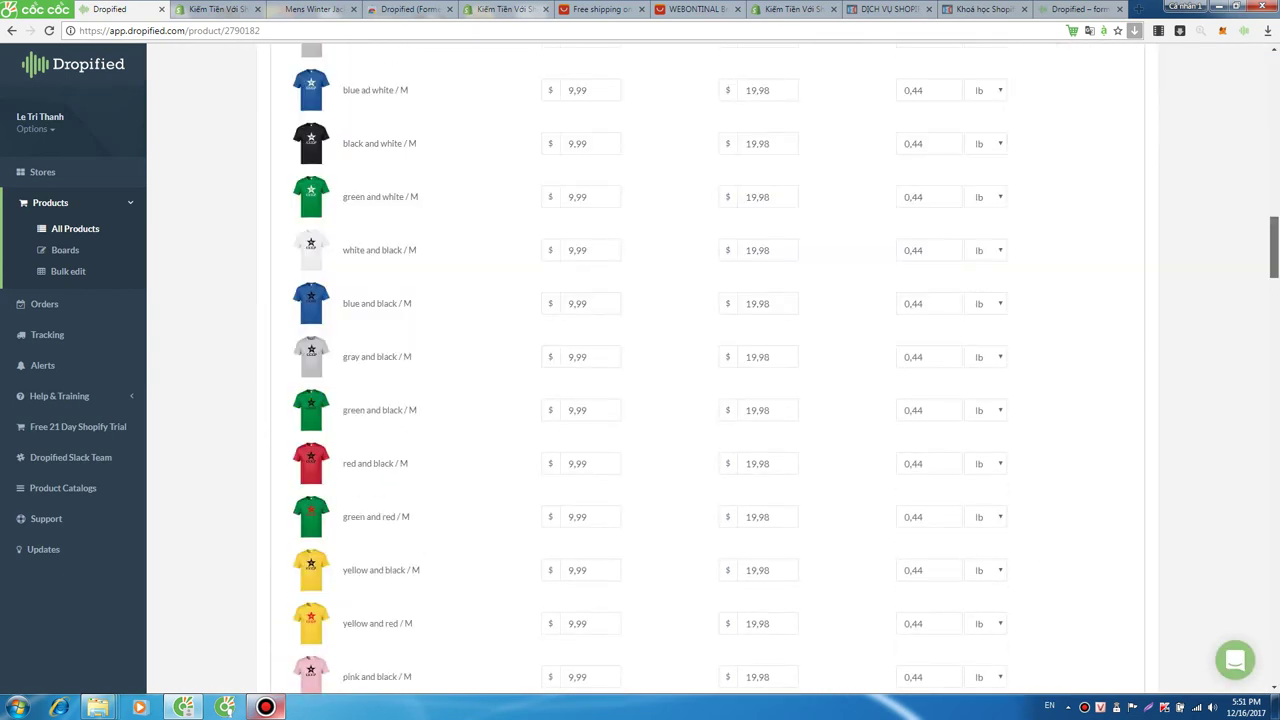
scroll(707, 370, up, 2)
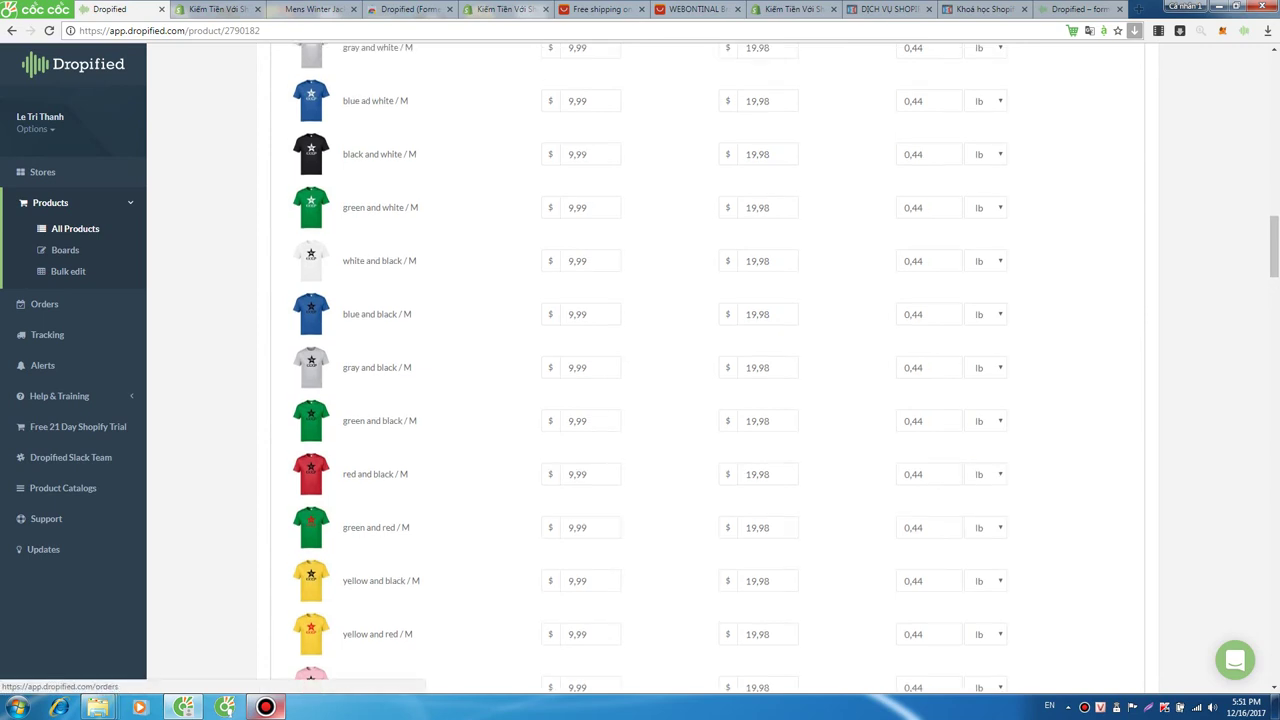
- Open the Stores page and look over its product import, auto fulfill, alert and order settings
click(65, 250)
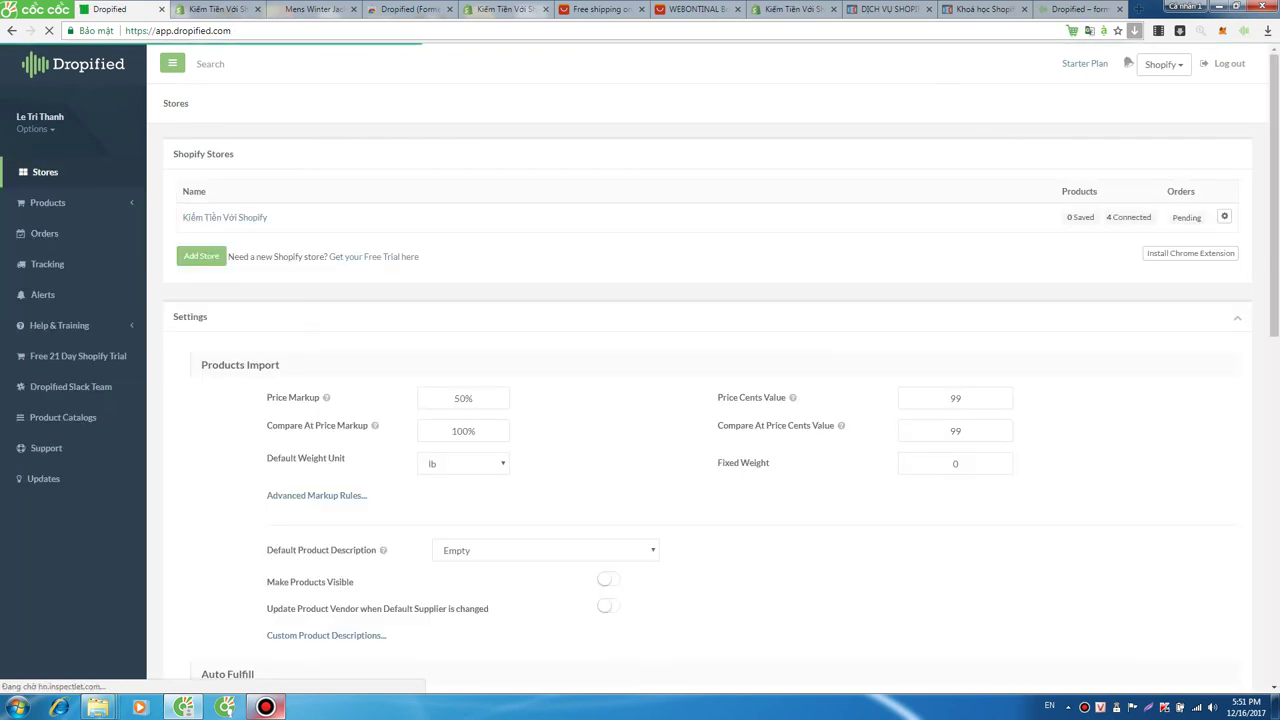
scroll(707, 400, down, 5)
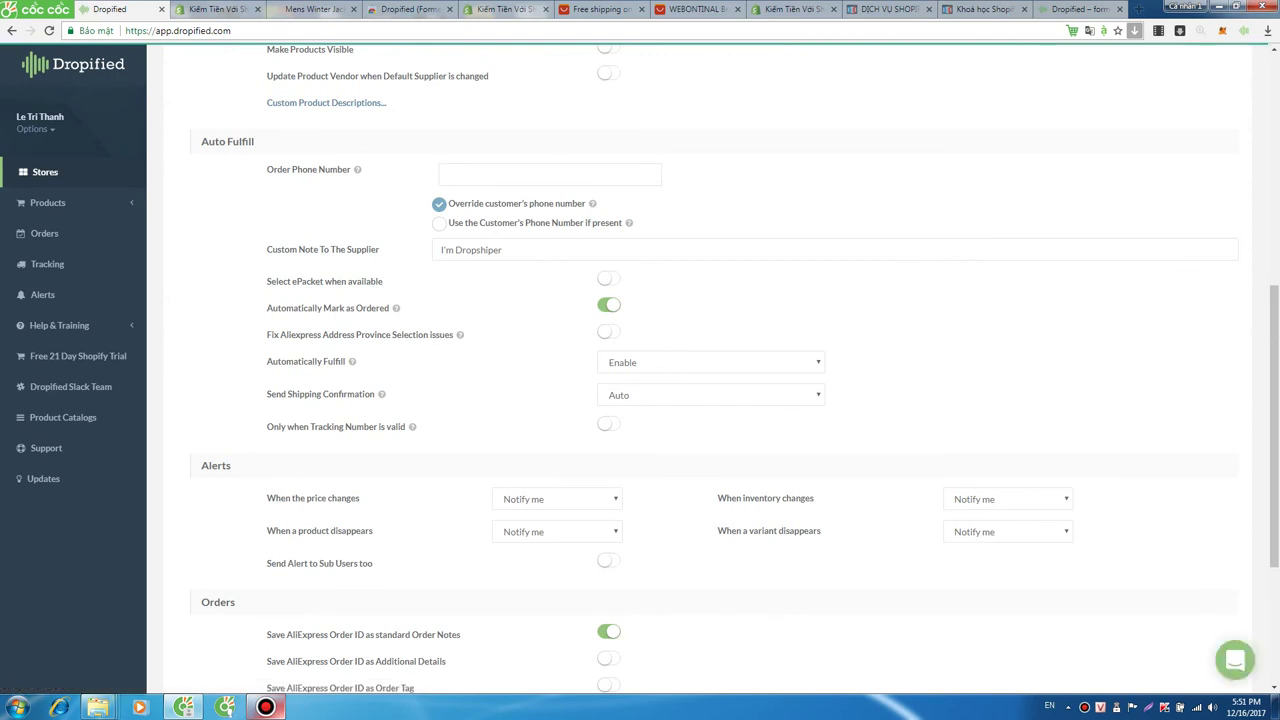
key(ctrl+Tab)
key(ctrl+shift+Tab)
scroll(700, 400, up, 6)
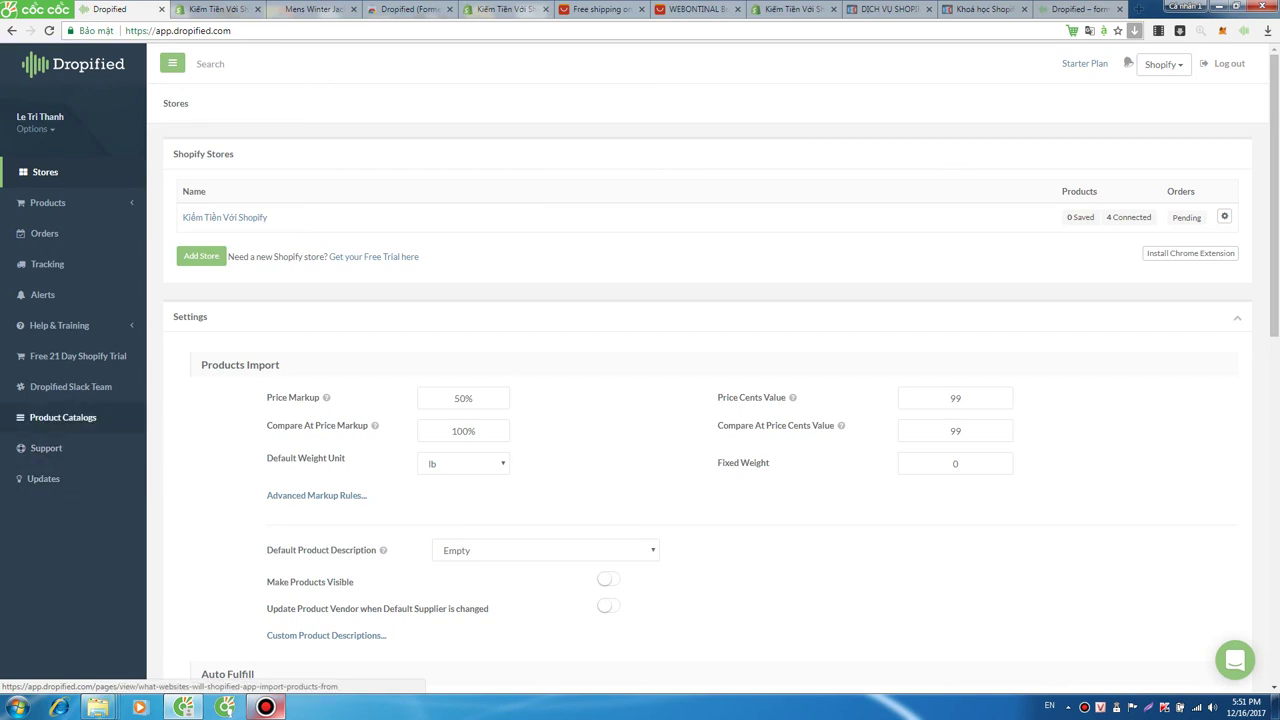
- Open the Product Catalogs page and examine the list of websites Dropified can import products from
click(63, 417)
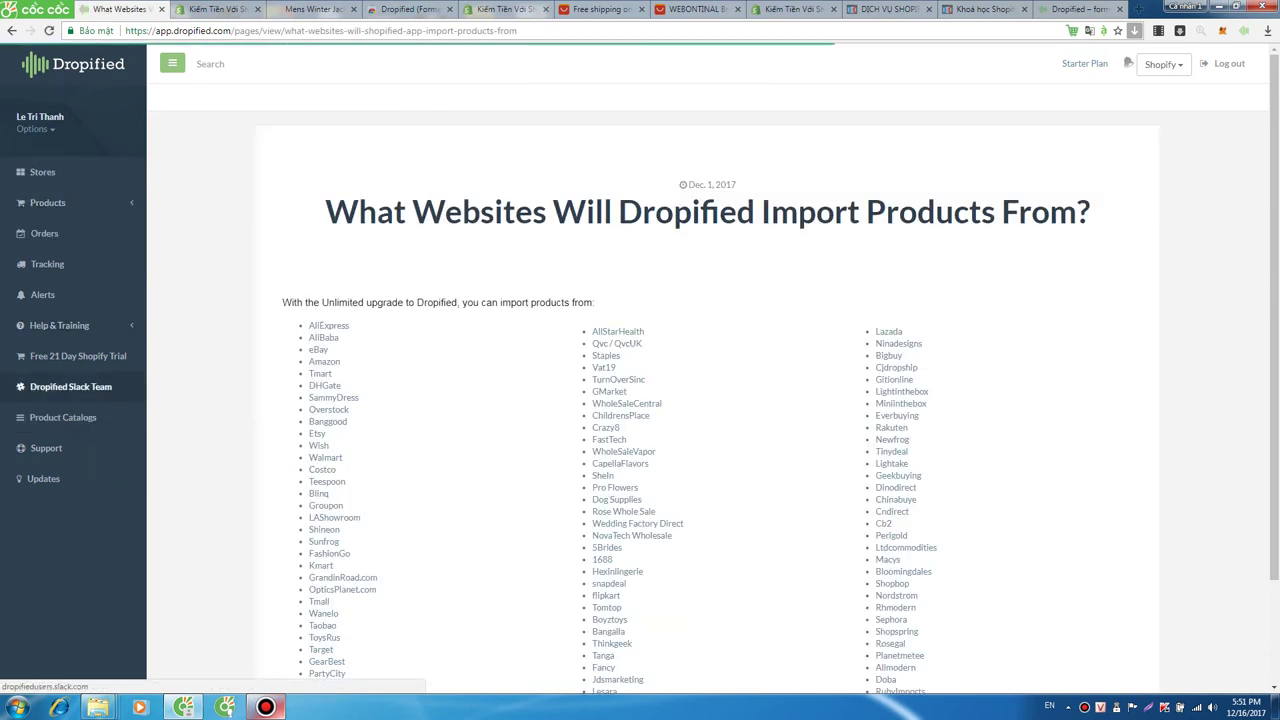
scroll(710, 400, down, 3)
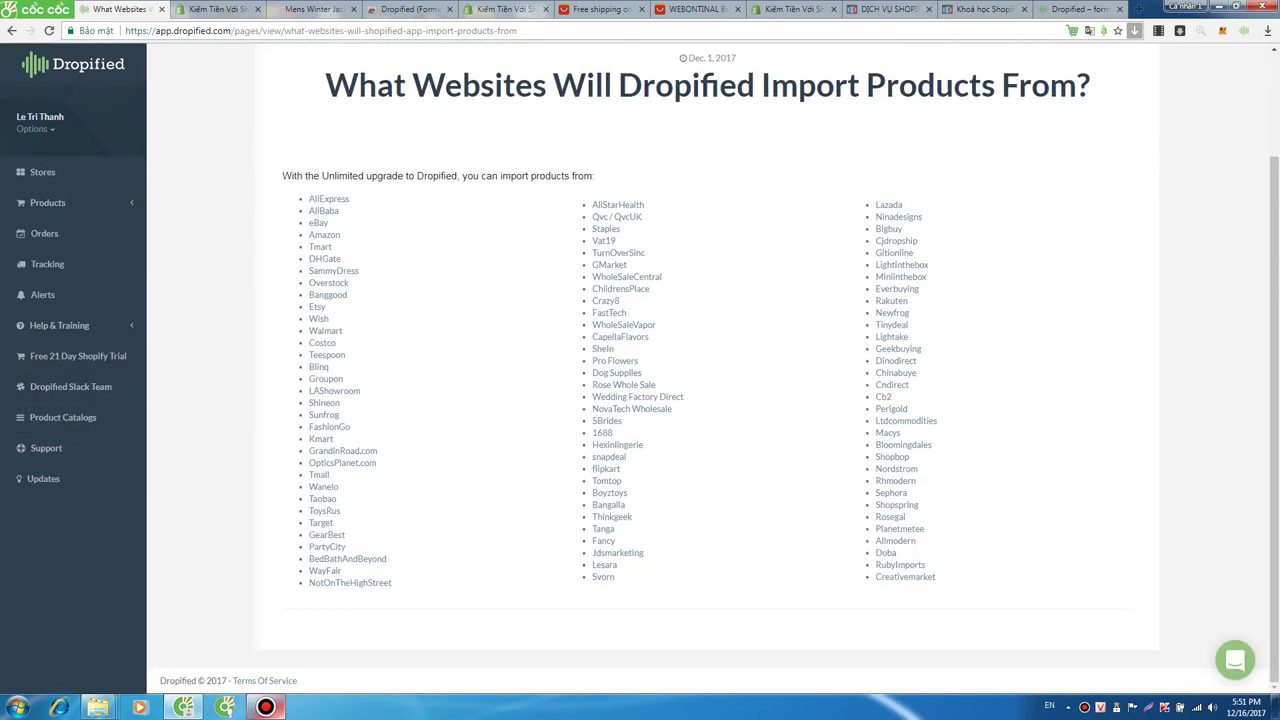
scroll(710, 400, up, 3)
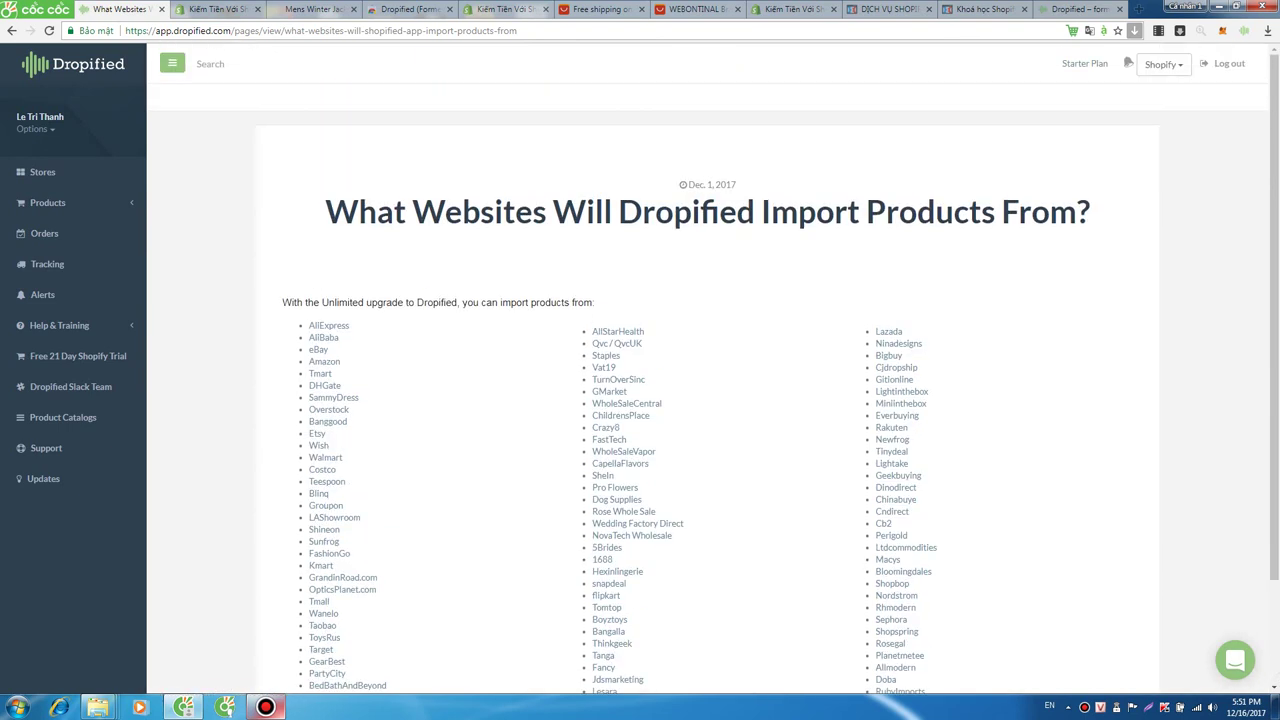
scroll(710, 400, down, 3)
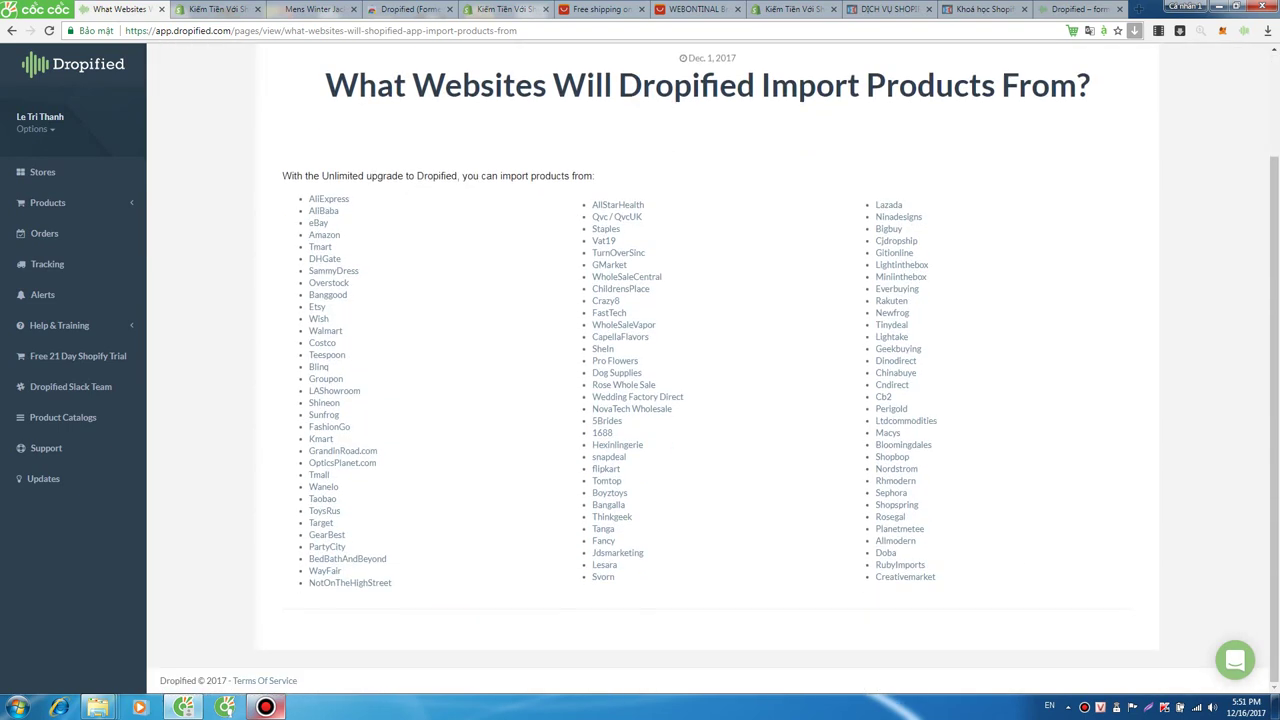
scroll(710, 400, up, 3)
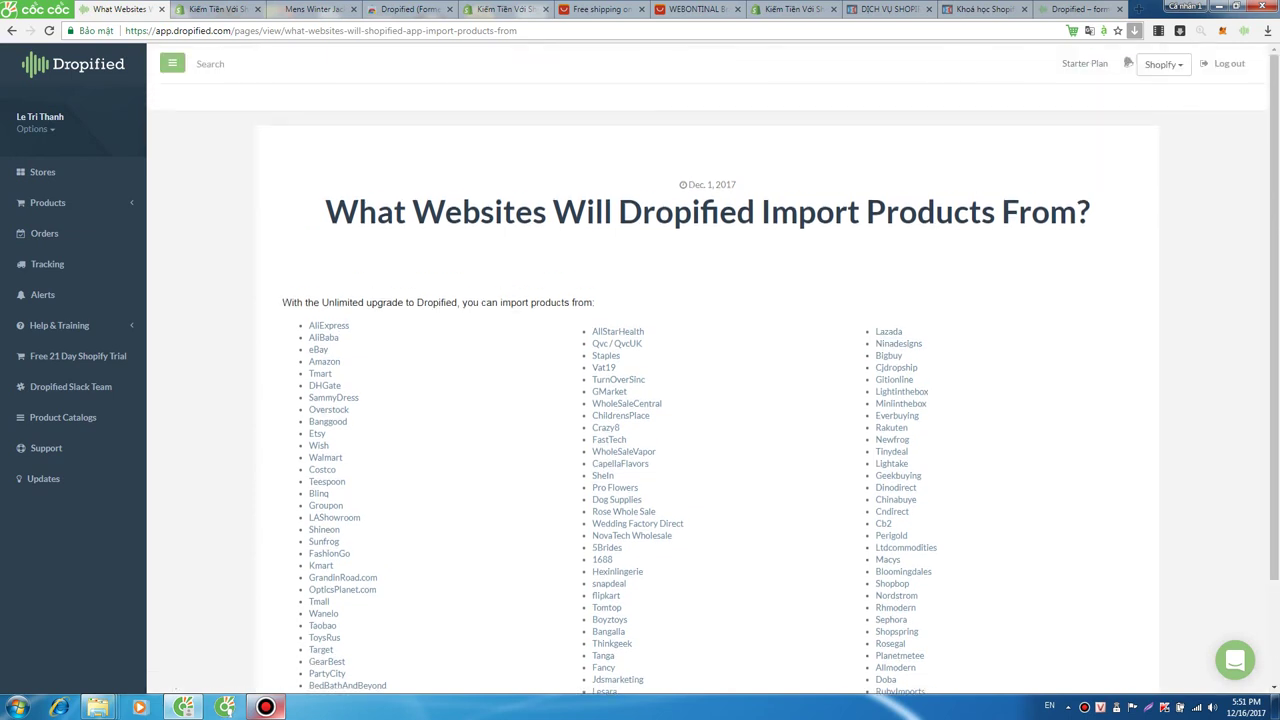
scroll(710, 400, down, 3)
scroll(710, 400, up, 3)
key(ctrl+Tab)
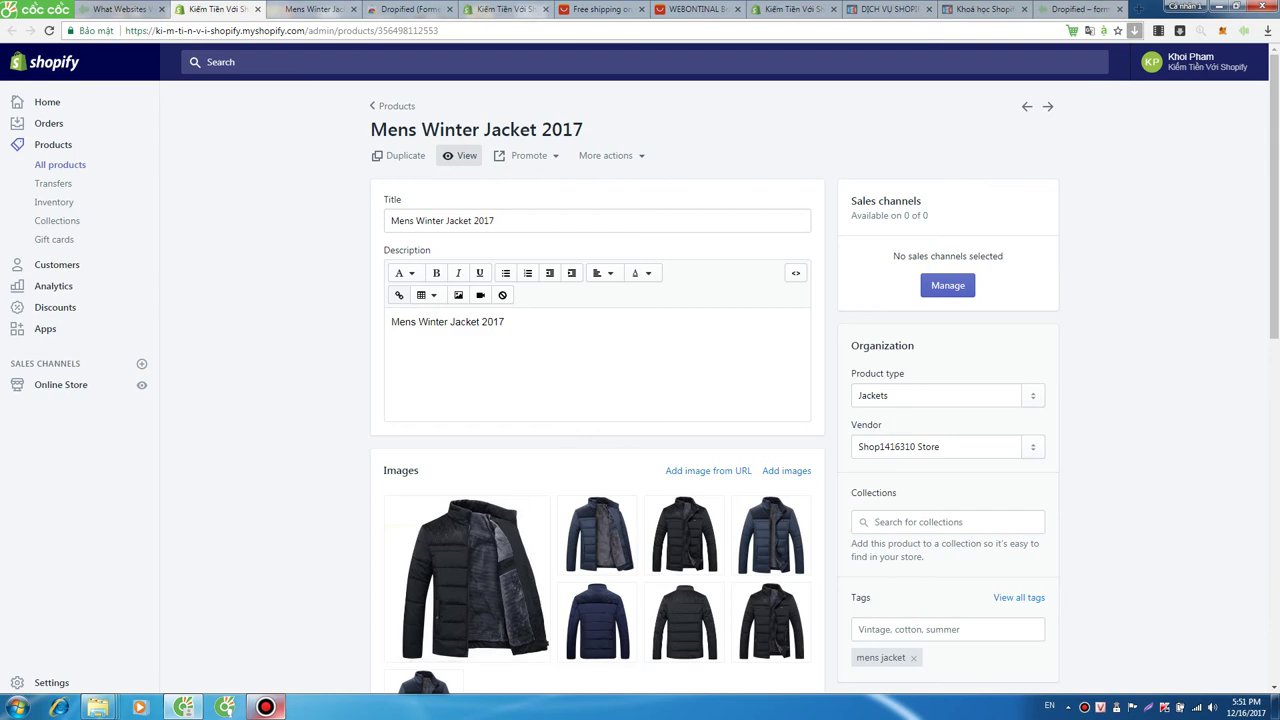
key(ctrl+Tab)
key(ctrl+Tab)
key(ctrl+Tab)
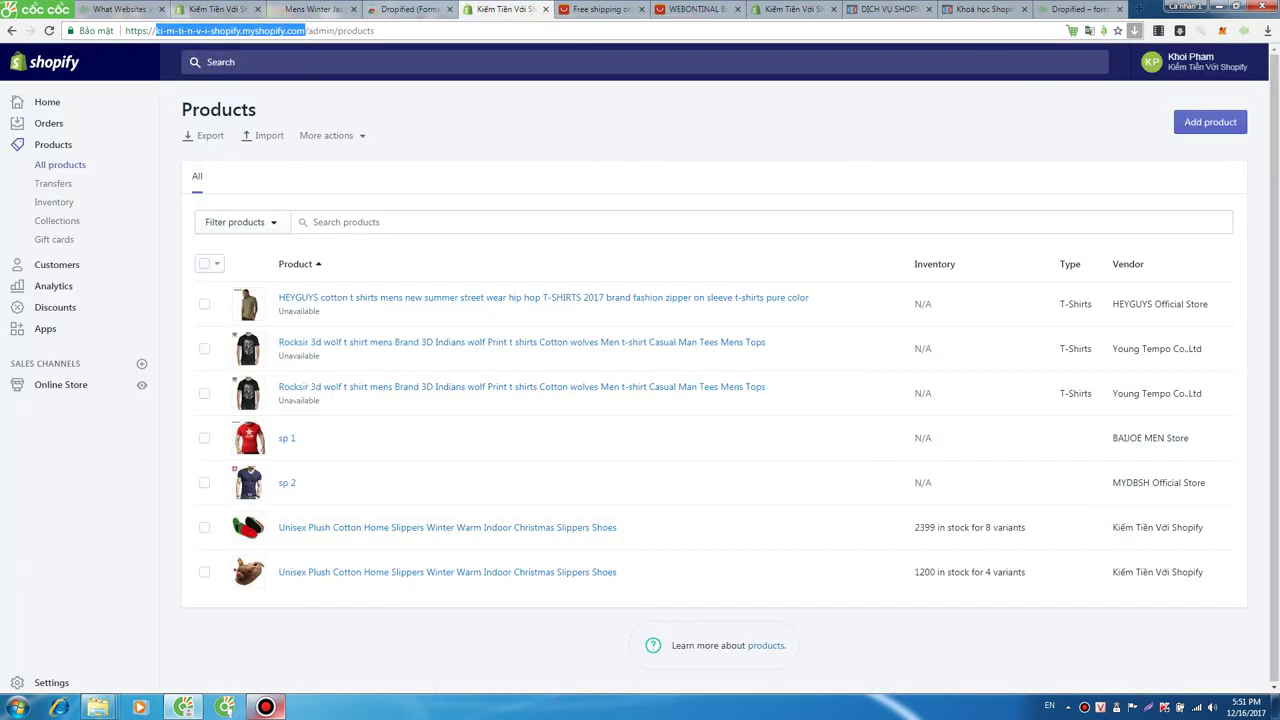
key(ctrl+shift+Tab)
key(ctrl+1)
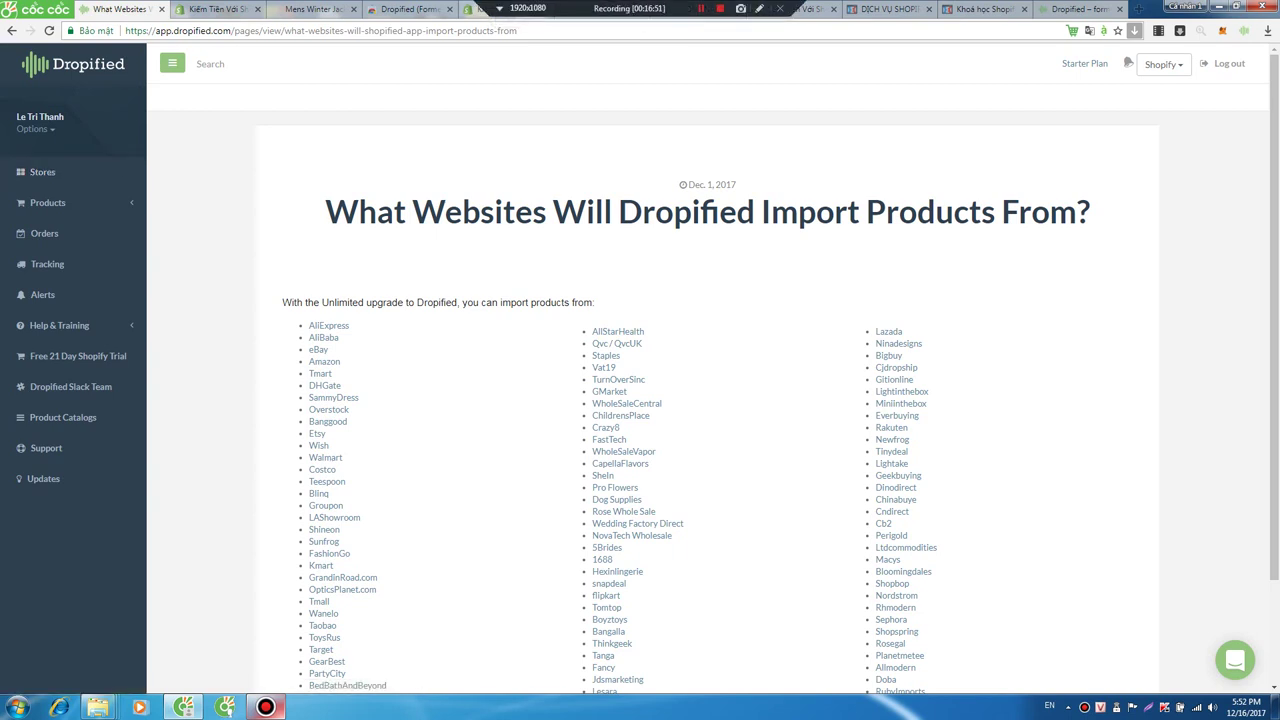
key(ctrl+5)
key(ctrl+Tab)
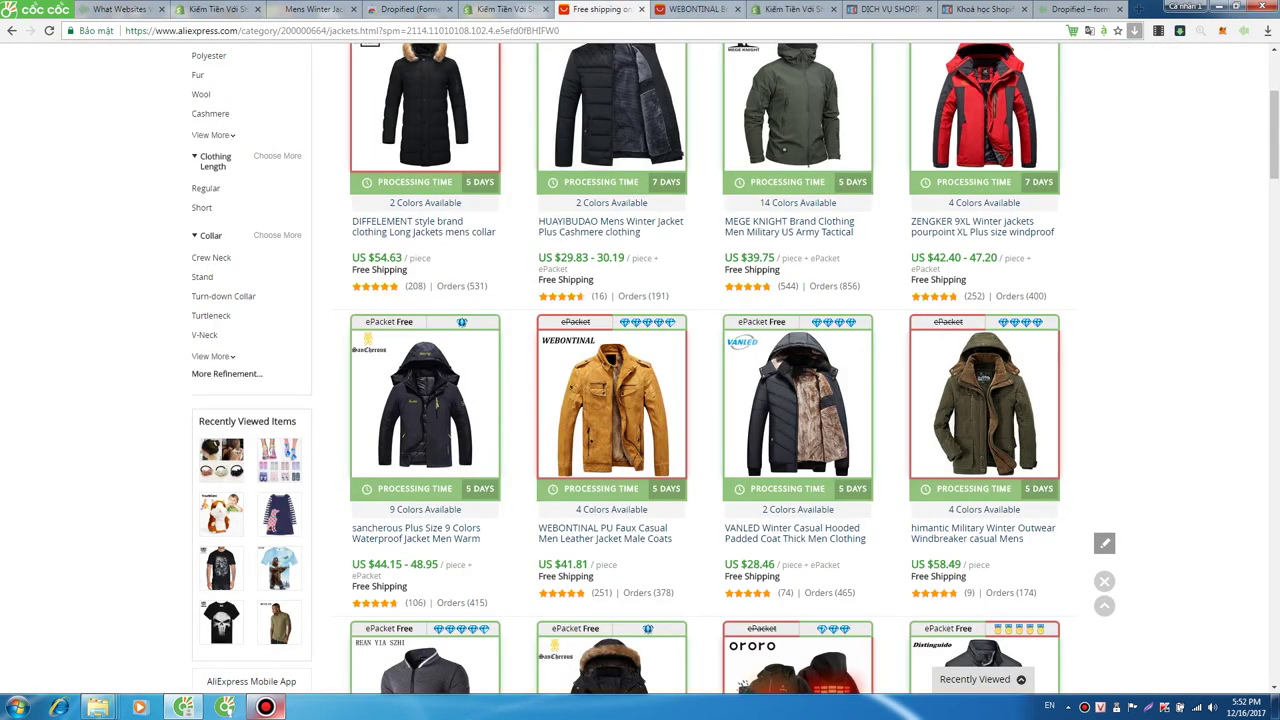
key(ctrl+Tab)
key(ctrl+Tab)
key(ctrl+shift+Tab)
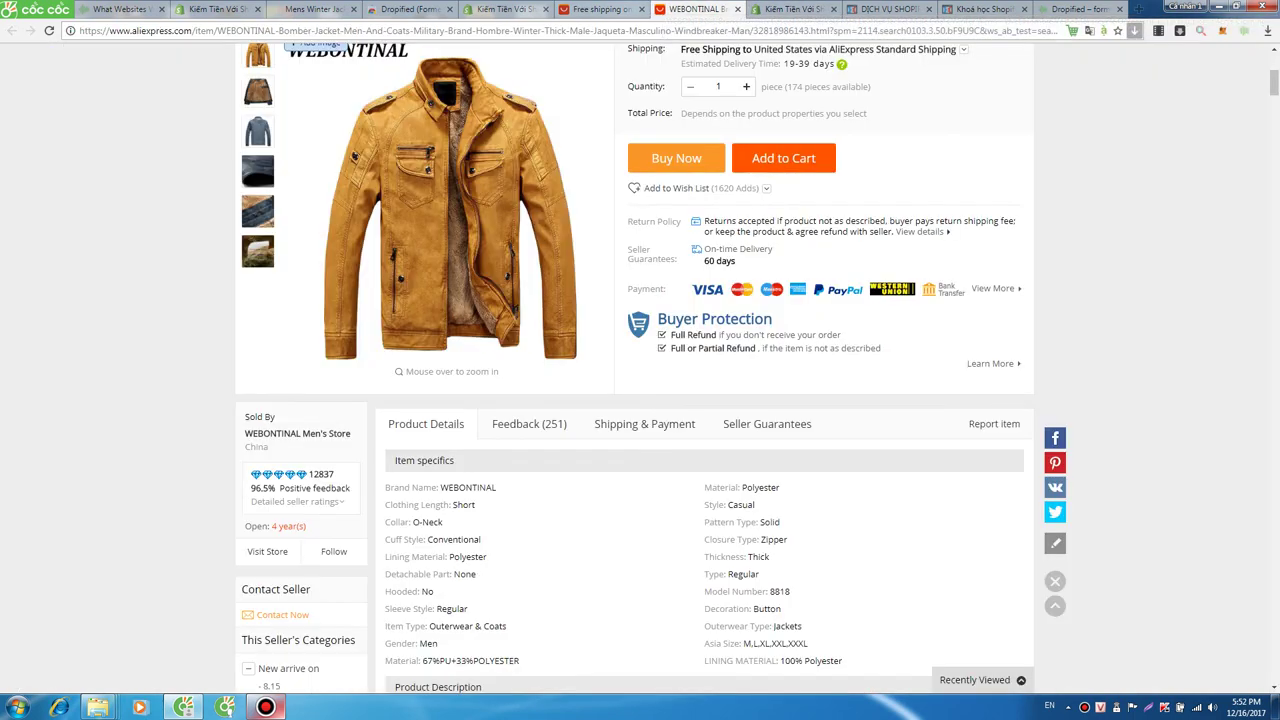
key(ctrl+shift+Tab)
key(ctrl+9)
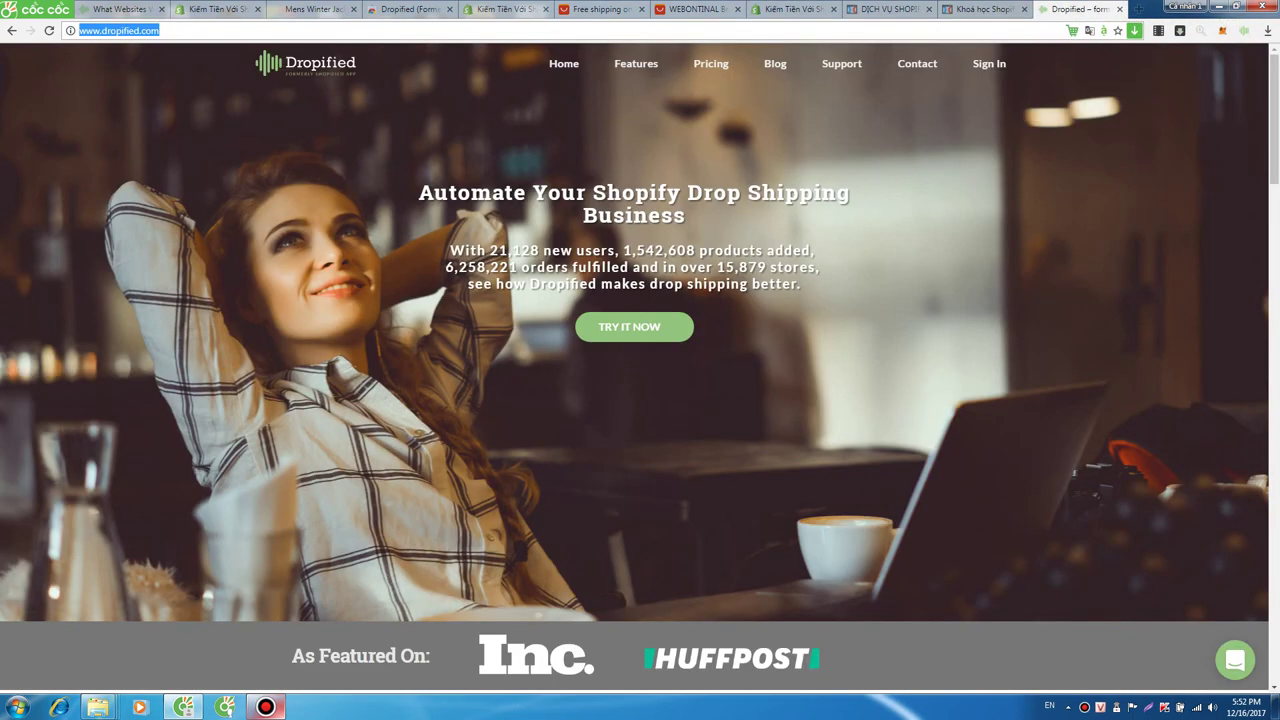
scroll(640, 367, down, 3)
click(134, 30)
click(133, 30)
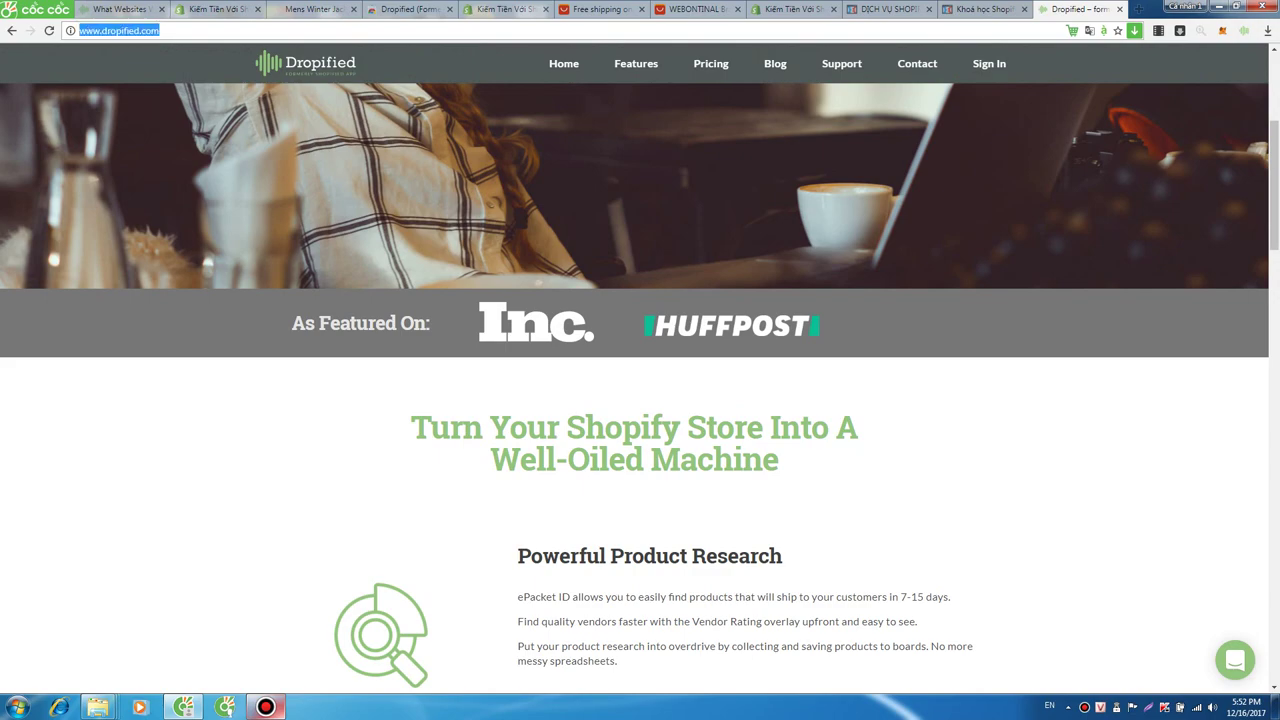
key(Return)
scroll(640, 400, down, 15)
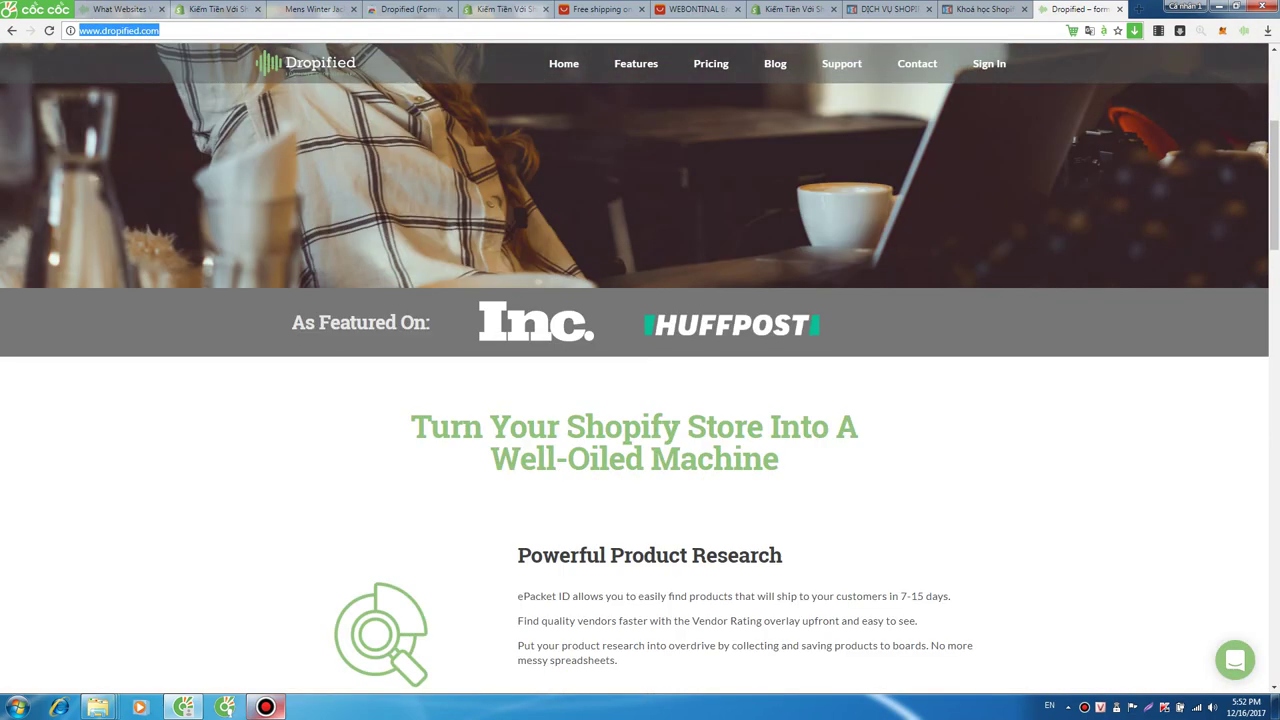
scroll(640, 400, up, 3)
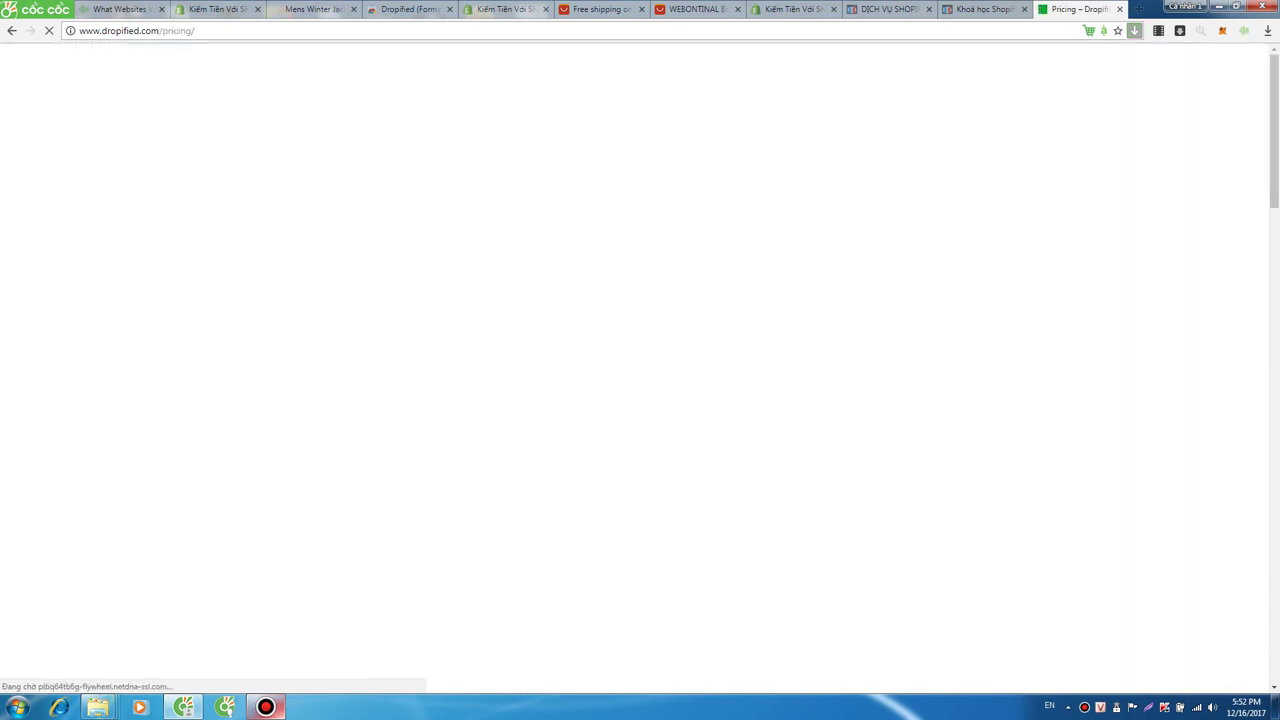
- Compare the Elite and Unlimited plans' monthly prices and limits, highlighting the Elite price
scroll(640, 400, down, 3)
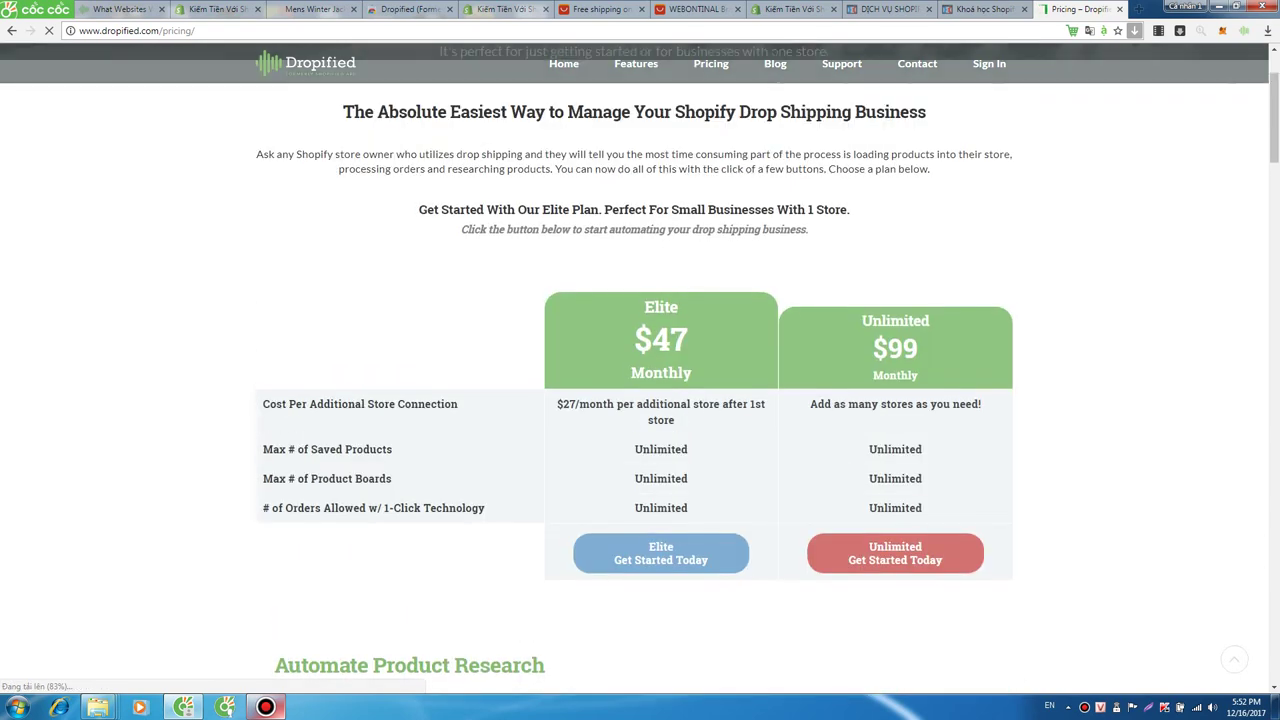
scroll(640, 390, down, 3)
scroll(640, 390, down, 4)
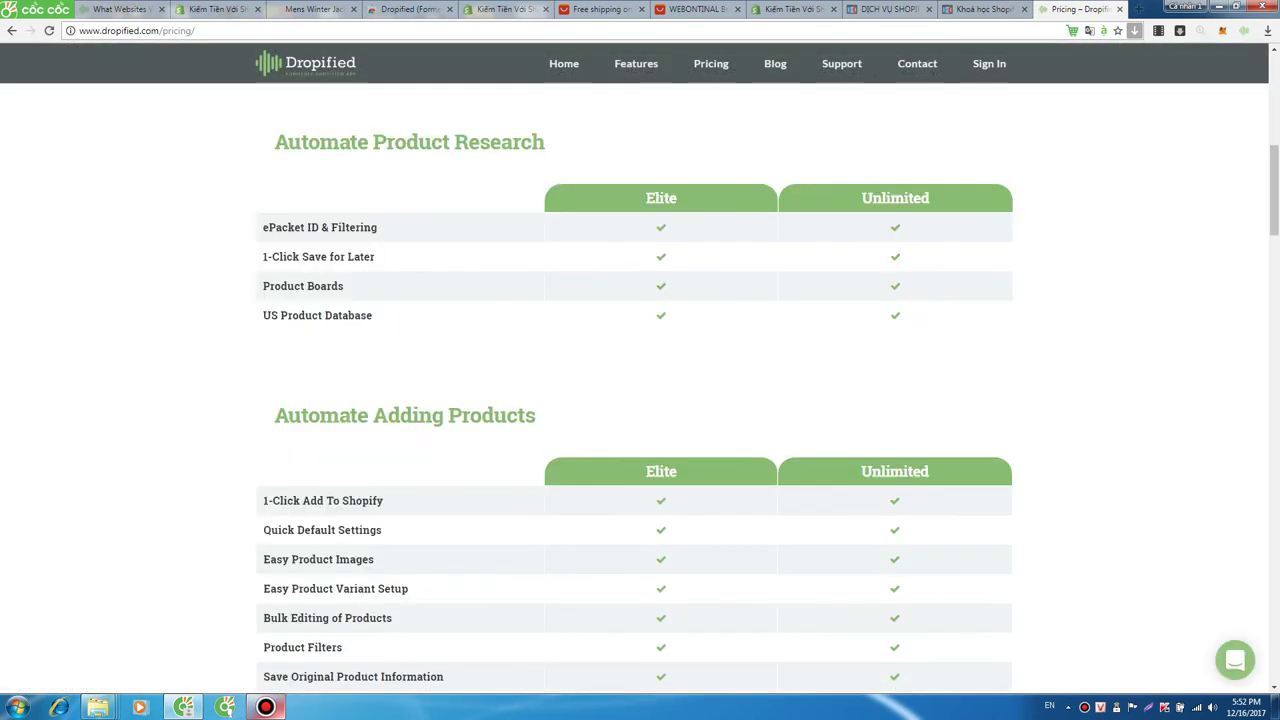
scroll(640, 390, up, 7)
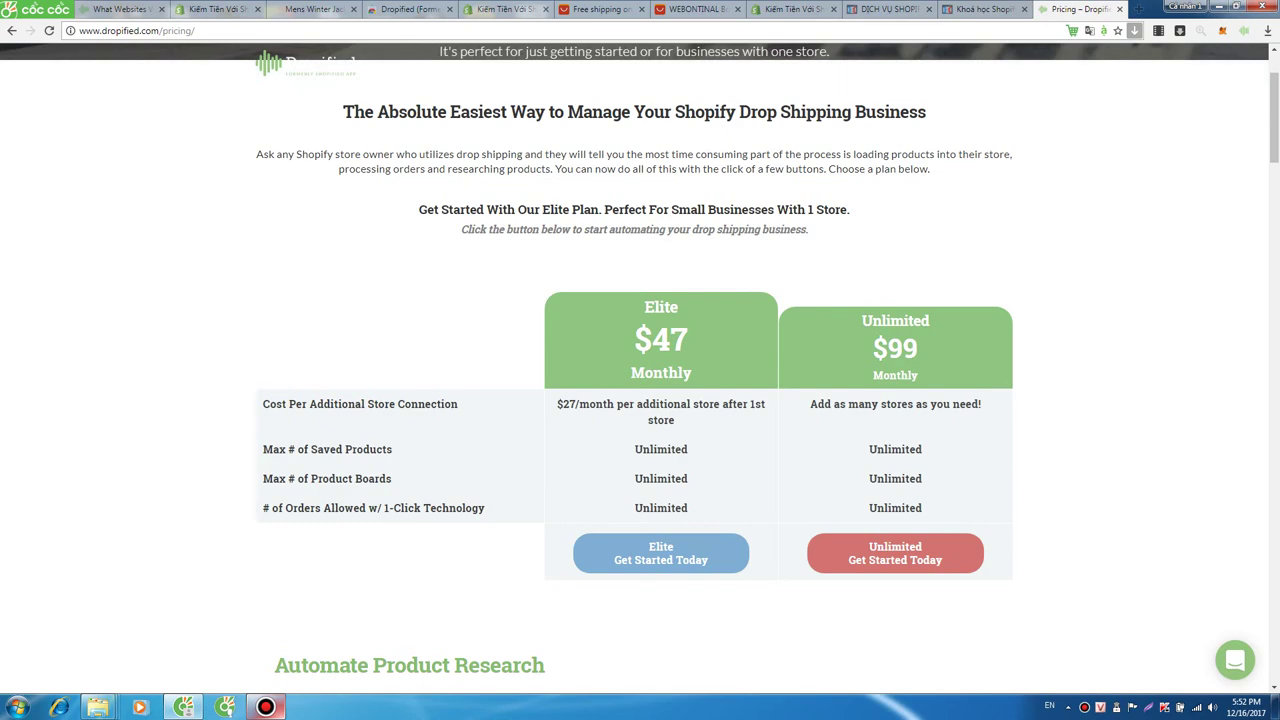
drag(644, 306, 670, 340)
double_click(670, 340)
scroll(640, 390, down, 3)
scroll(640, 390, up, 3)
- Look through the plan comparison's features, supported stores and frequently asked questions, and return to the page's start
scroll(640, 390, down, 15)
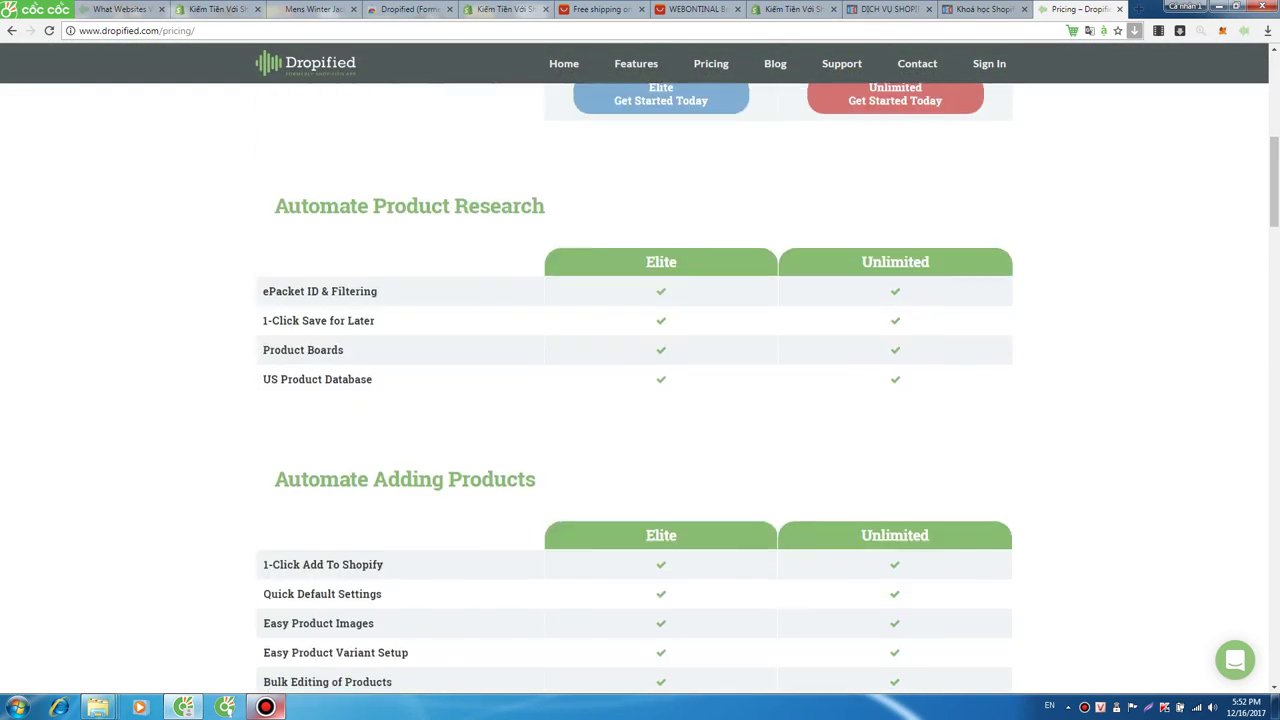
scroll(640, 390, down, 12)
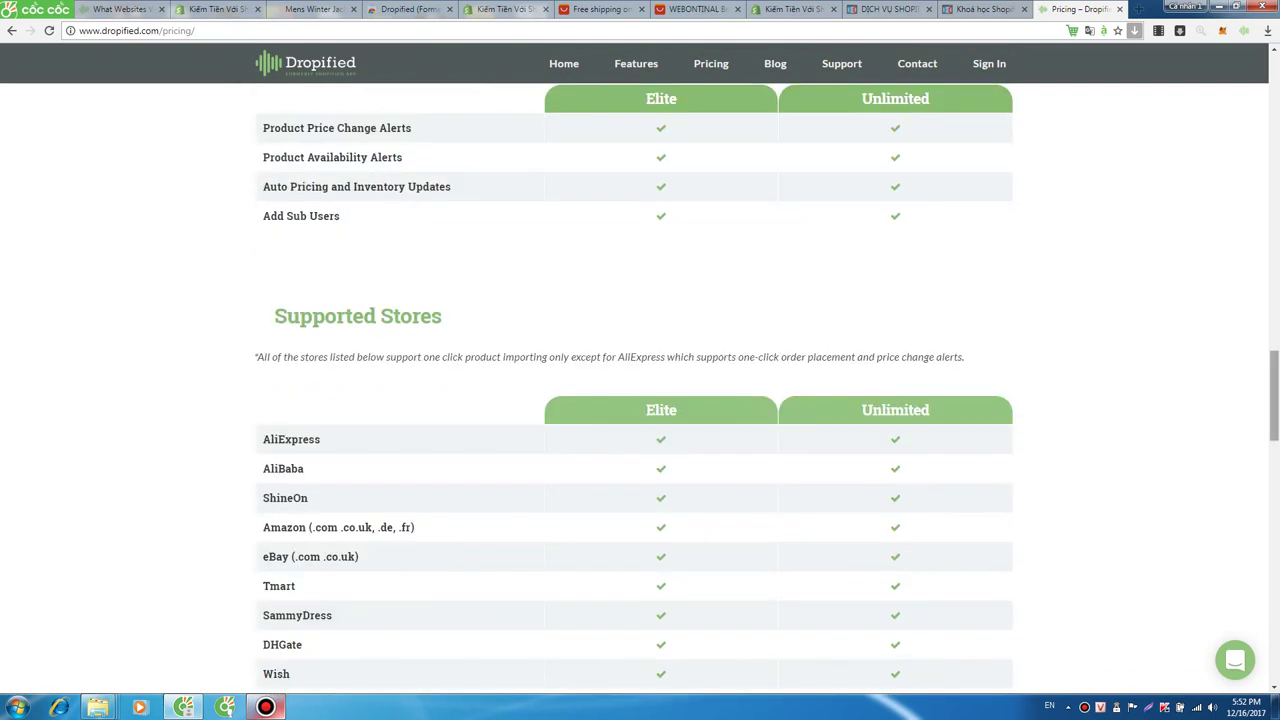
scroll(640, 390, up, 20)
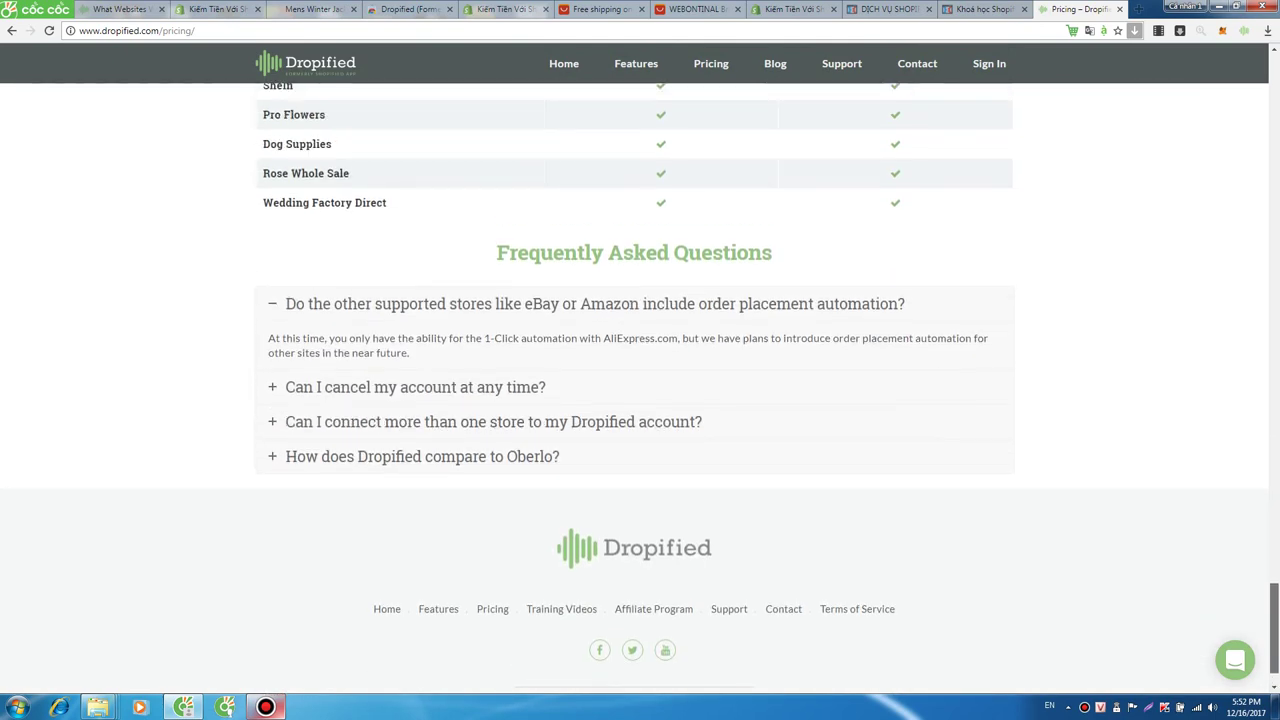
scroll(640, 390, up, 3)
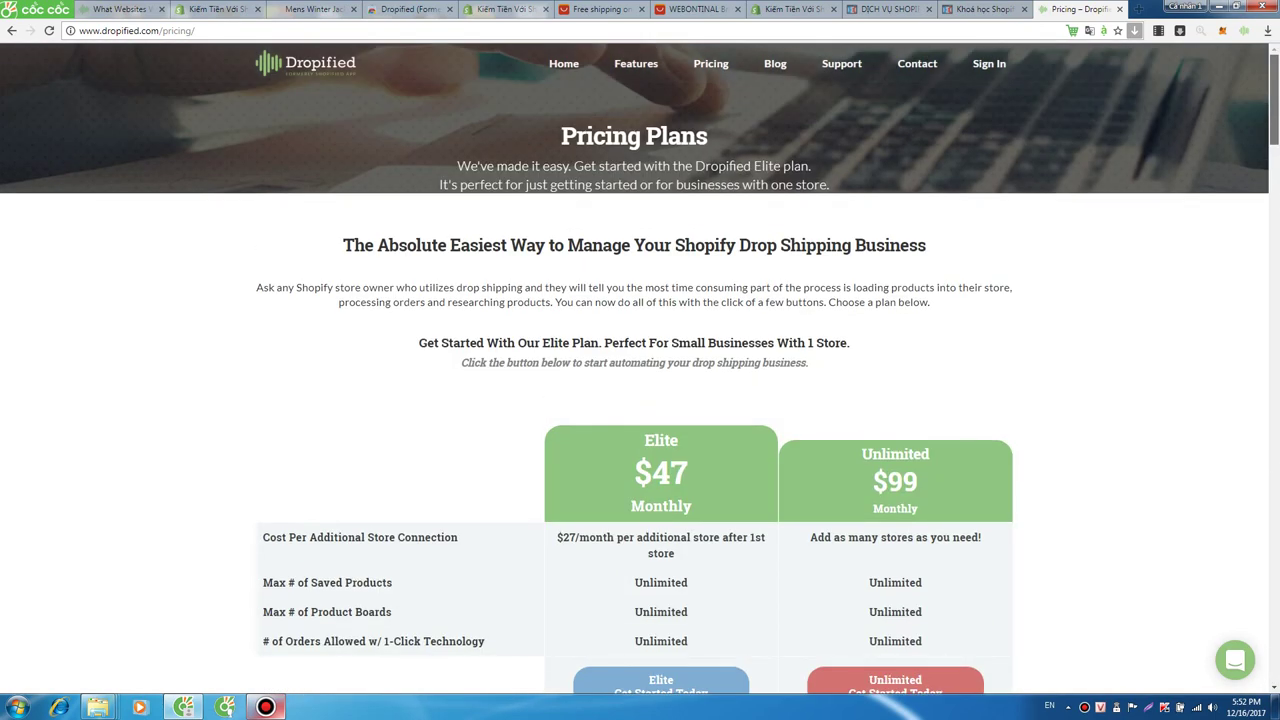
- Highlight the Pricing page's introductory text, from the main heading through the Elite plan recommendation
drag(434, 343, 808, 363)
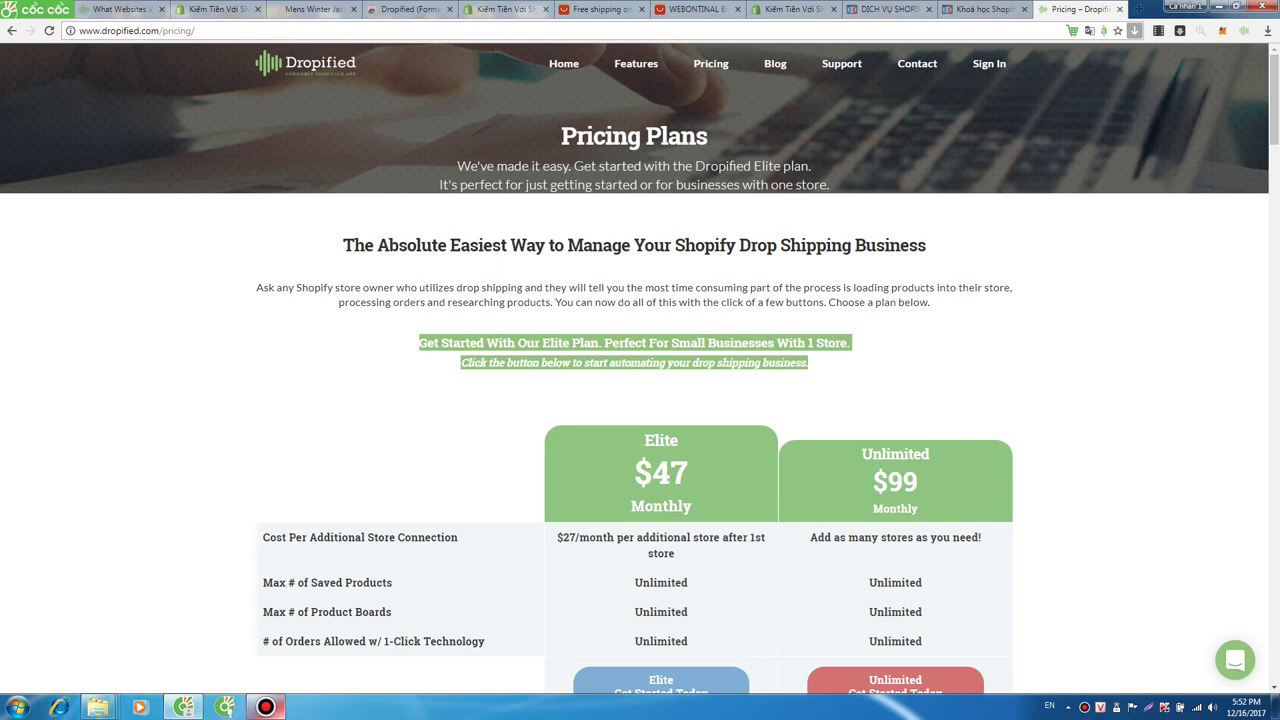
scroll(640, 390, down, 3)
scroll(640, 390, up, 3)
scroll(640, 390, down, 1)
drag(343, 245, 808, 362)
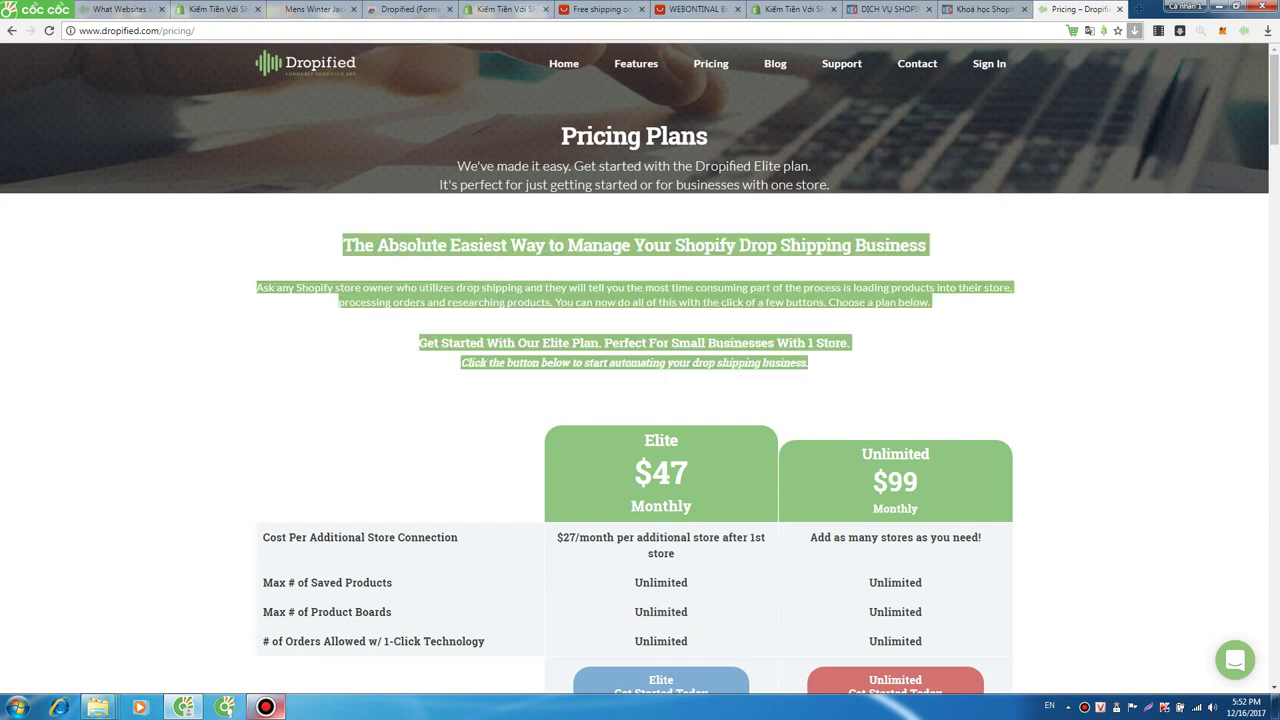